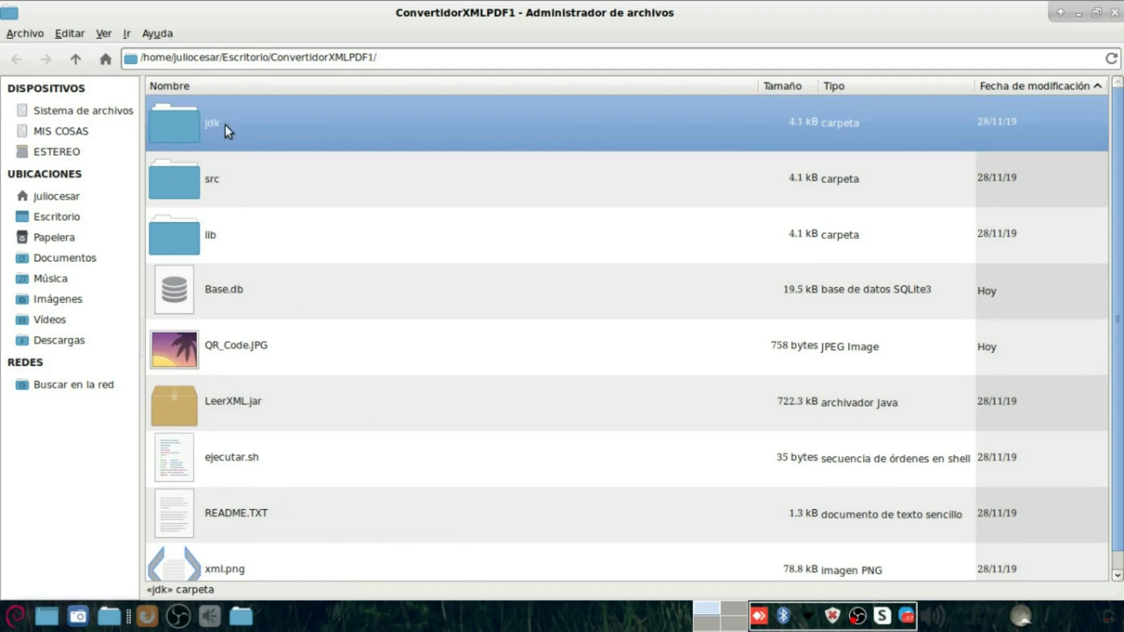
Step: Go up to the Desktop and check the ConvertidorXMLPDF1 folder's properties
right_click(697, 483)
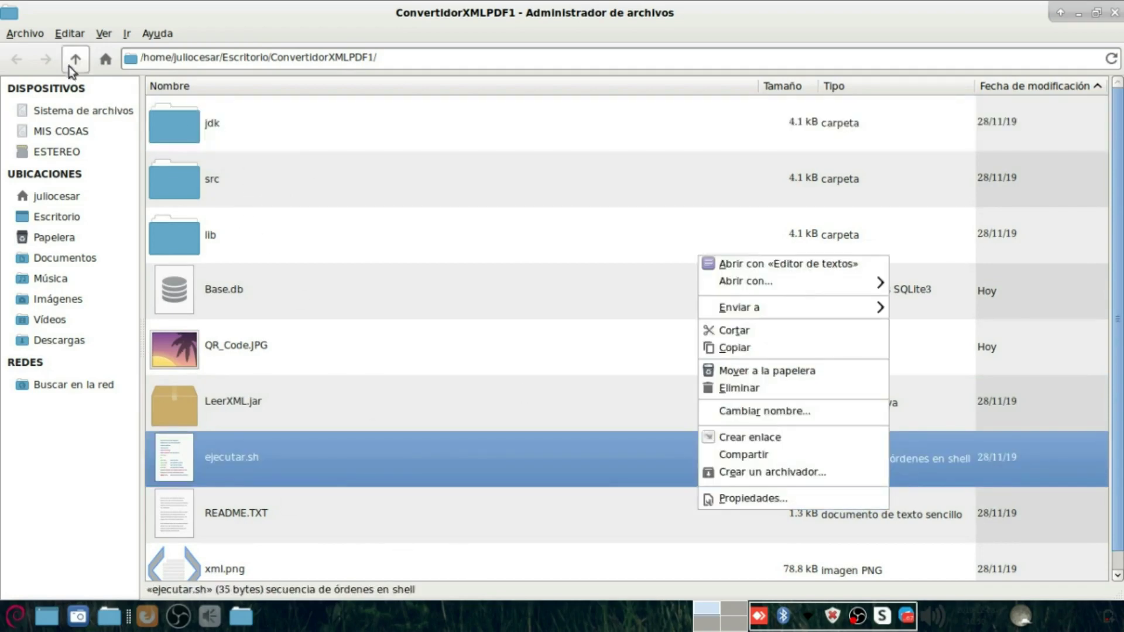
click(64, 71)
click(75, 58)
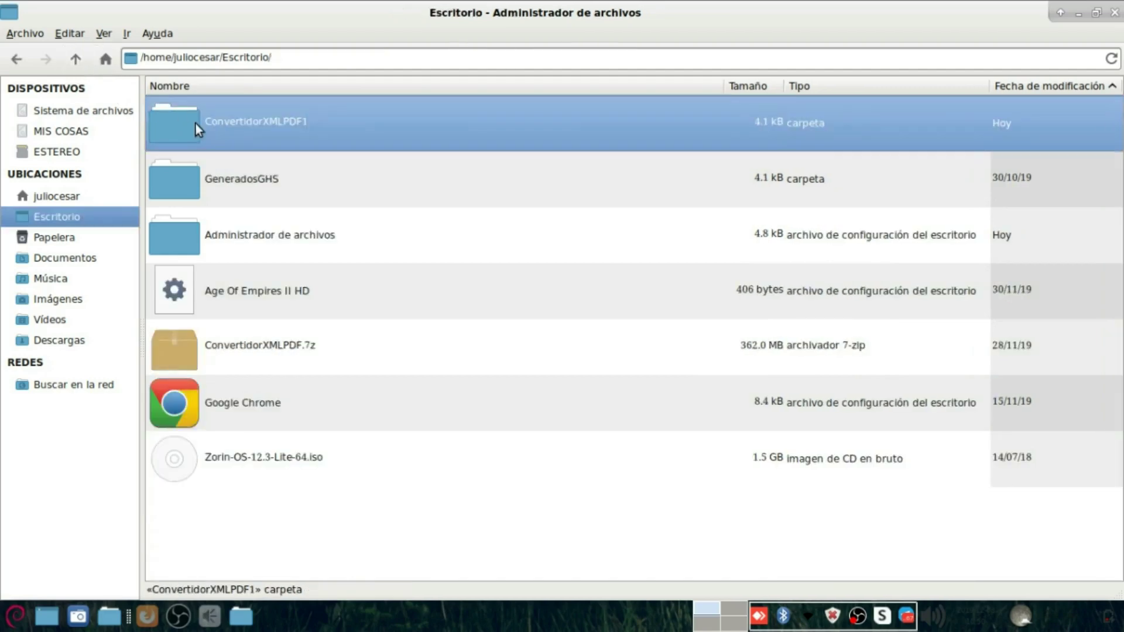
right_click(196, 125)
click(284, 451)
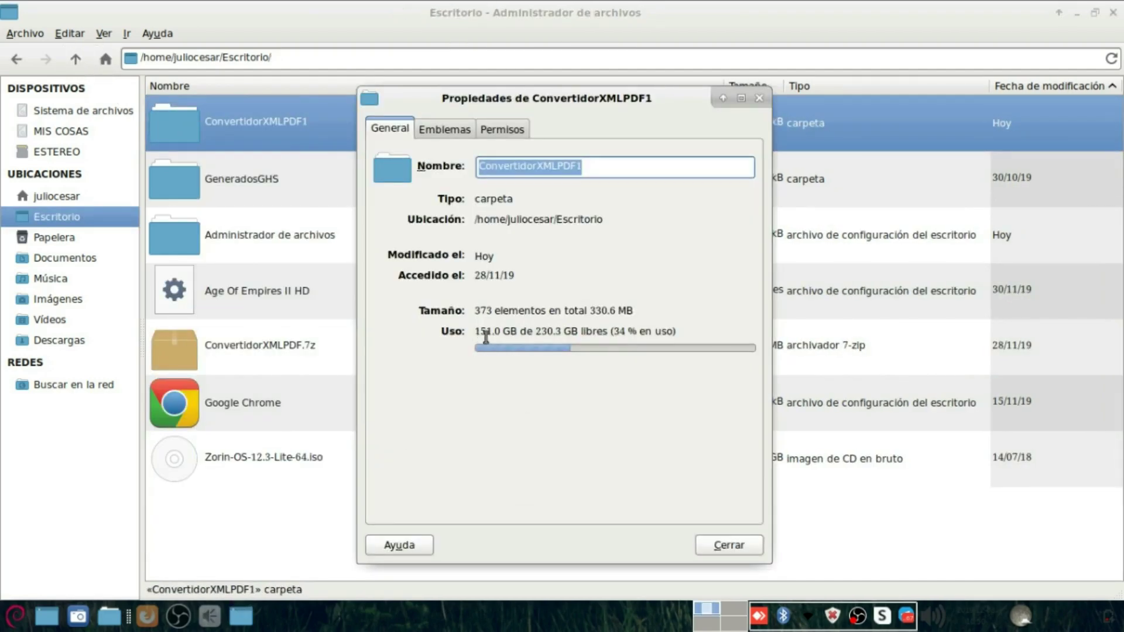
click(699, 552)
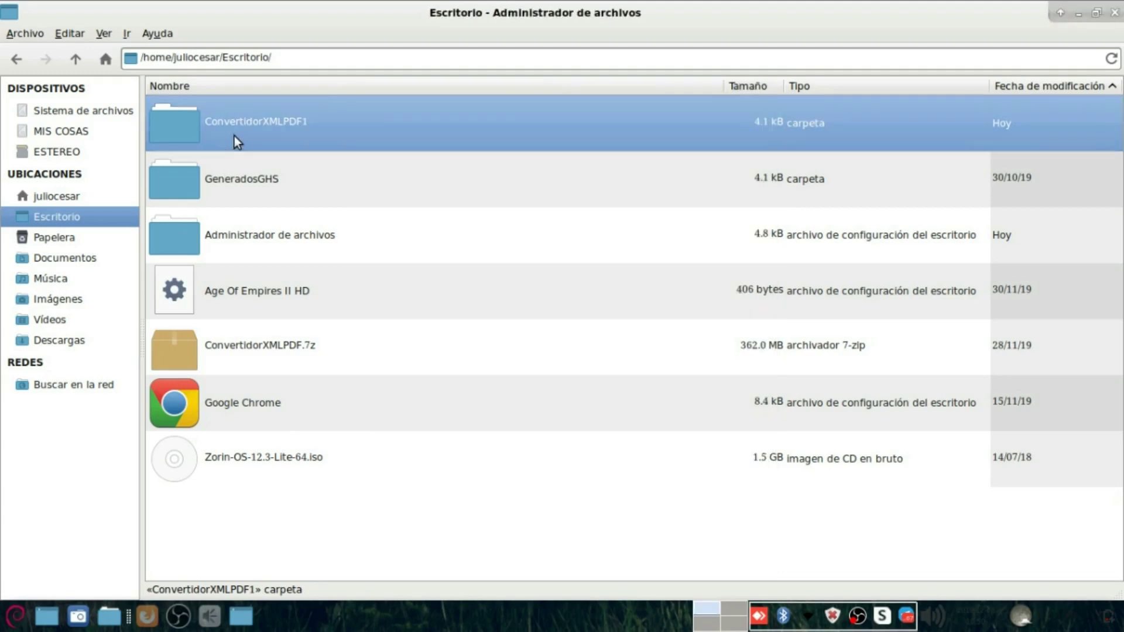
Step: Inside ConvertidorXMLPDF1, check the jdk folder's properties (304 items, 267.8 MB) and open ejecutar.sh
double_click(234, 136)
right_click(210, 125)
click(262, 456)
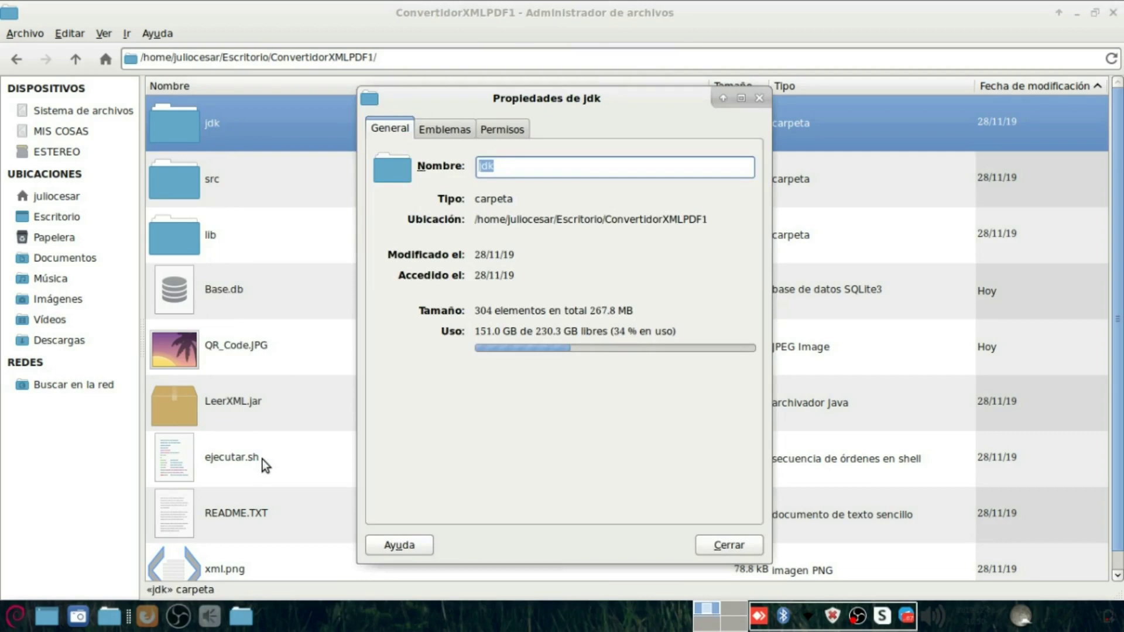
double_click(263, 459)
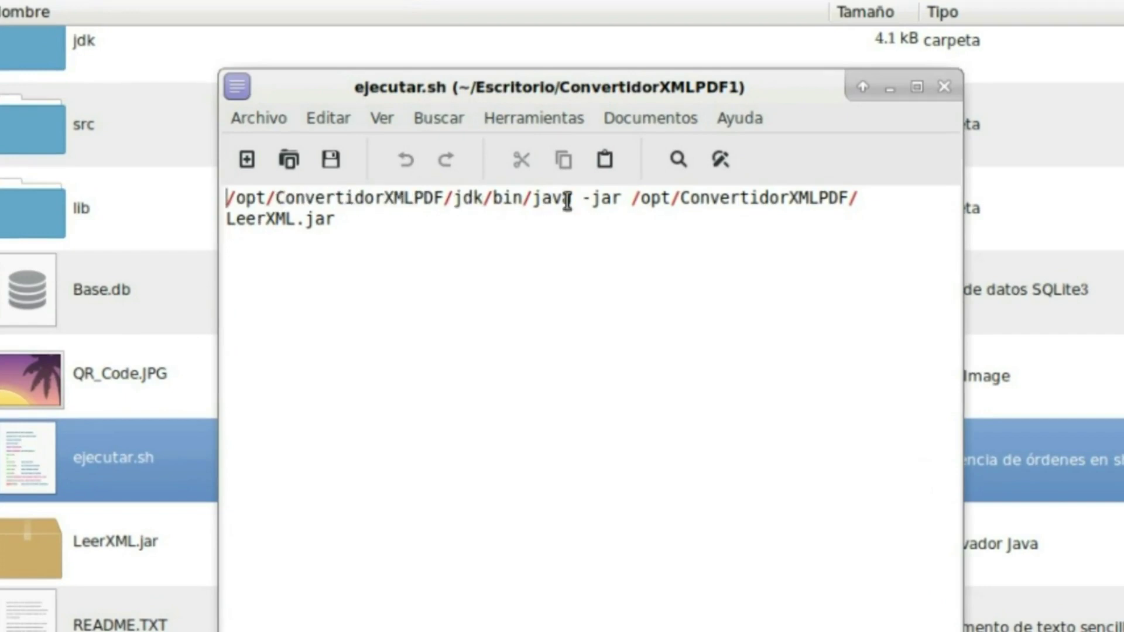
Step: Highlight the java executable and LeerXML.jar paths in ejecutar.sh, then close Mousepad
drag(624, 200, 193, 205)
click(364, 227)
drag(363, 227, 628, 196)
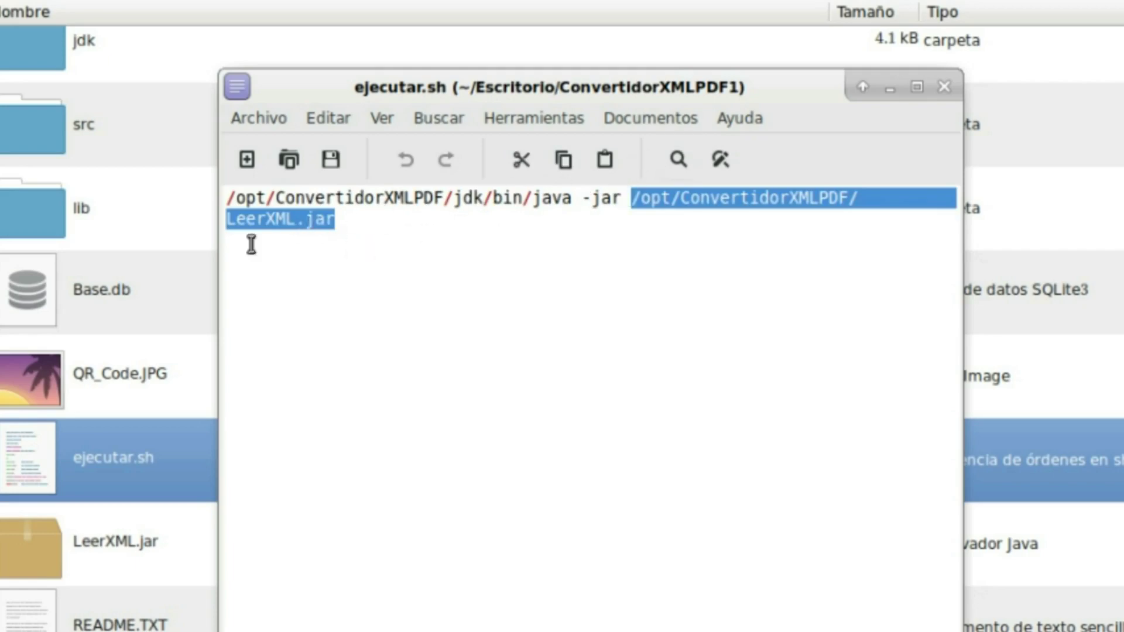
click(944, 94)
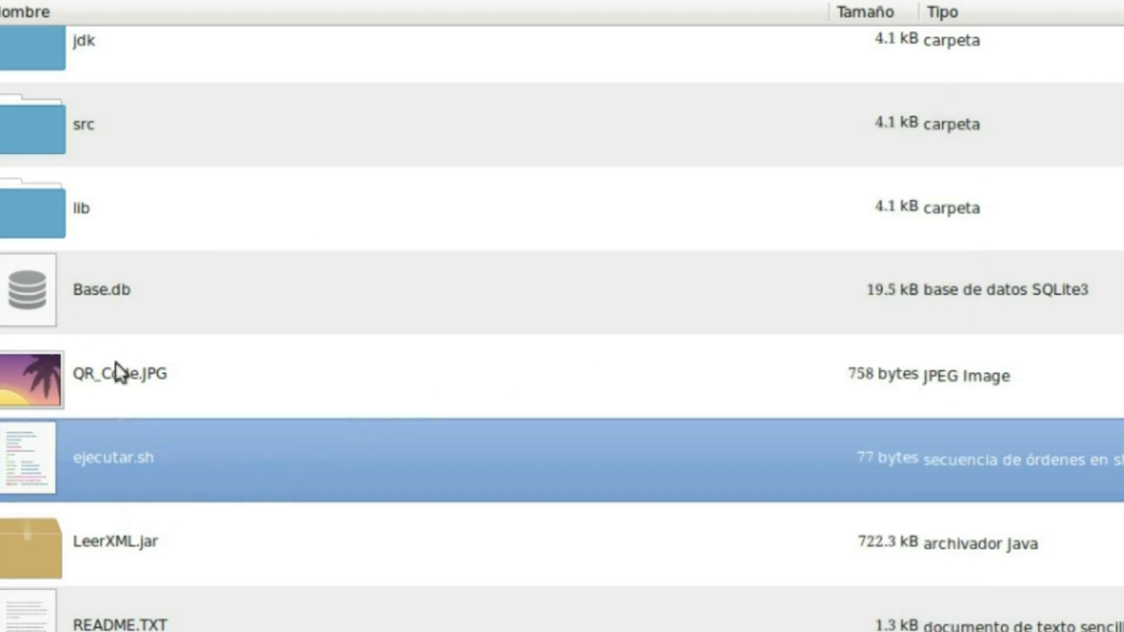
Step: Return to the Desktop folder and reselect ConvertidorXMLPDF1
right_click(110, 466)
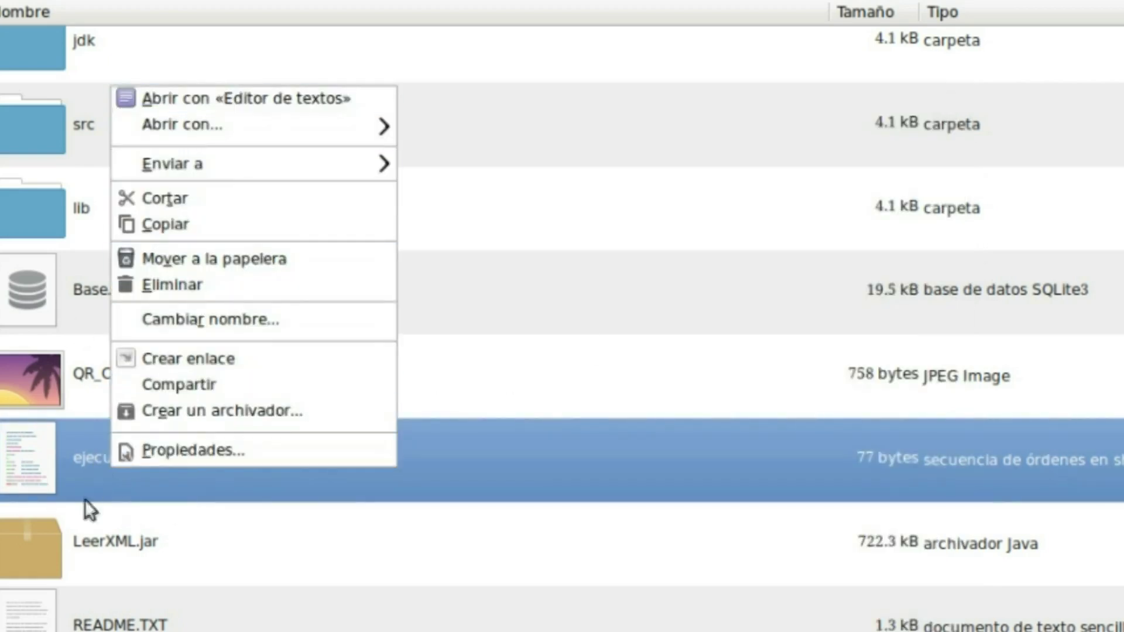
click(137, 615)
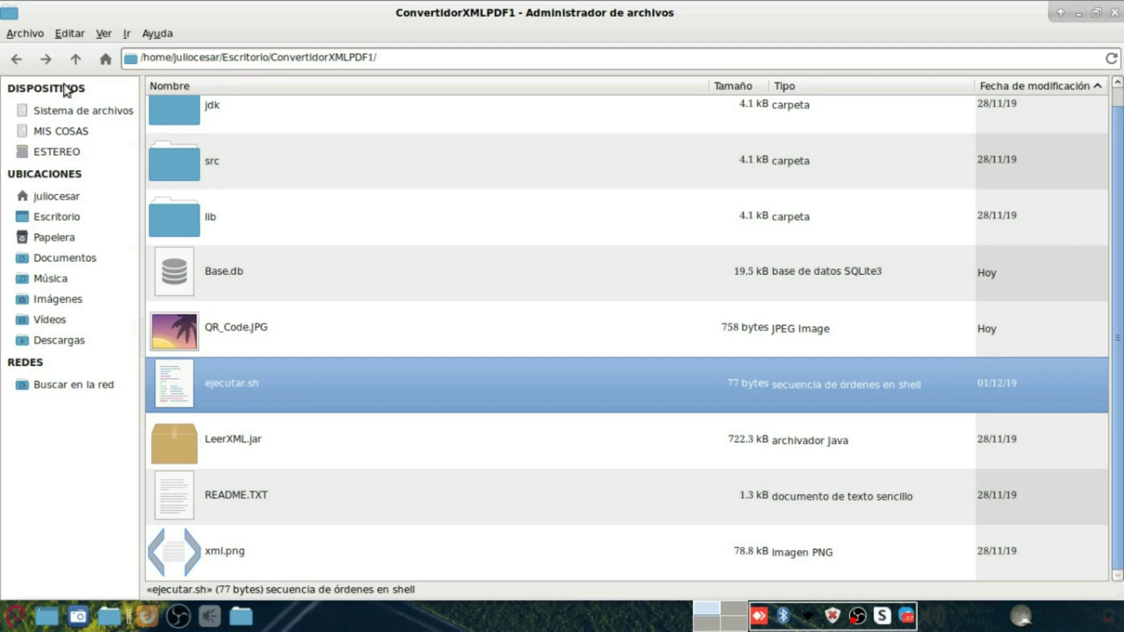
click(73, 59)
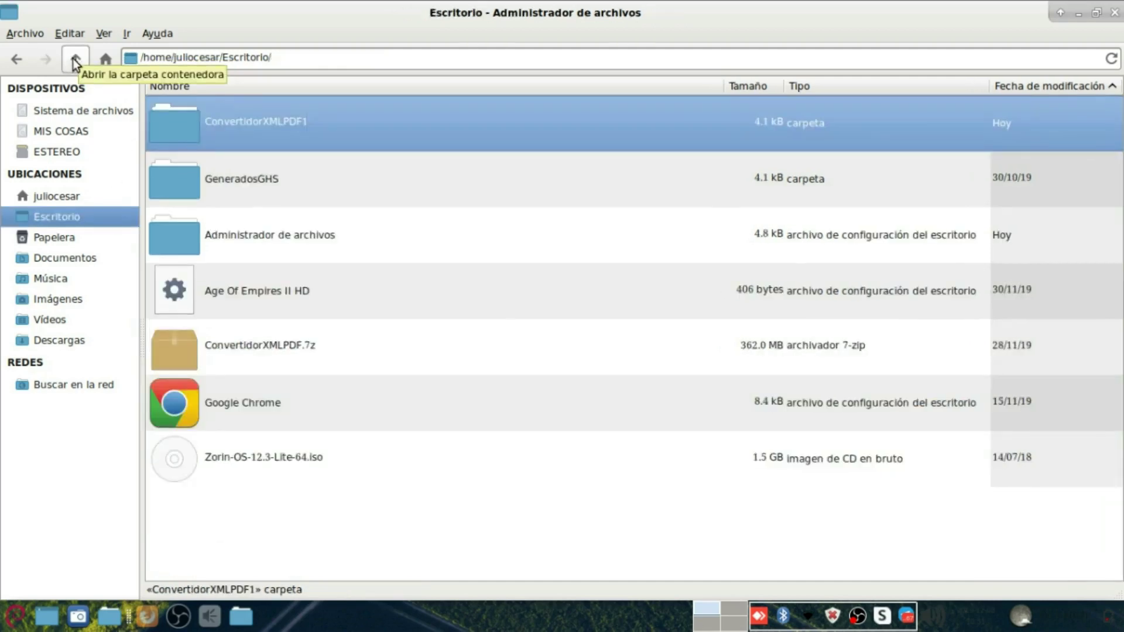
click(273, 191)
click(277, 111)
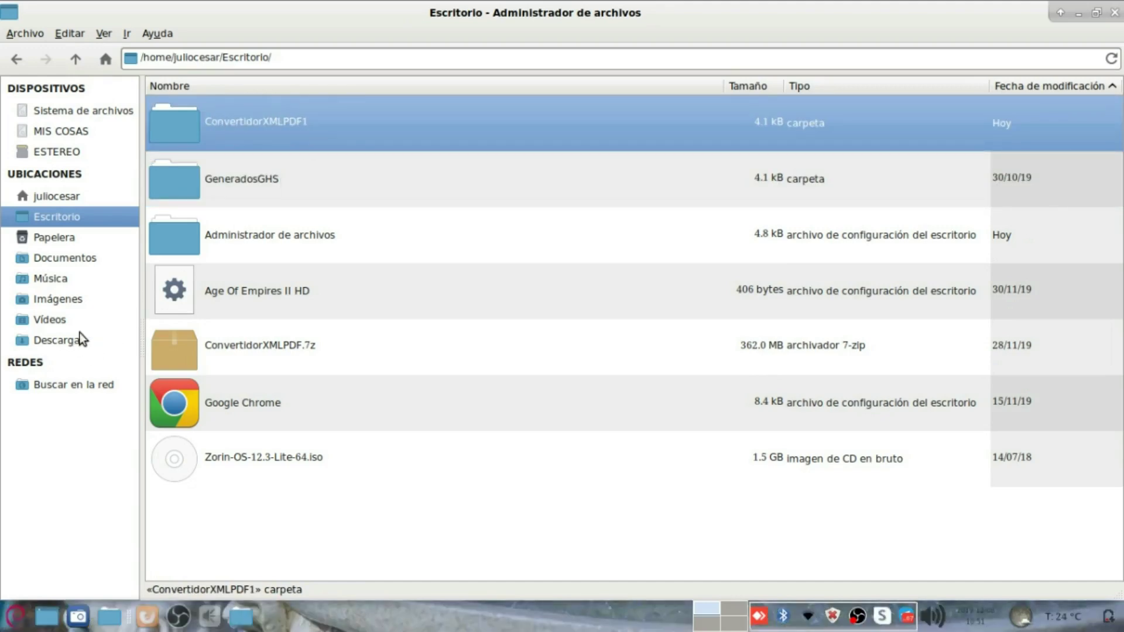
Step: Navigate to the filesystem root, peek inside opt, and come back to root
click(84, 62)
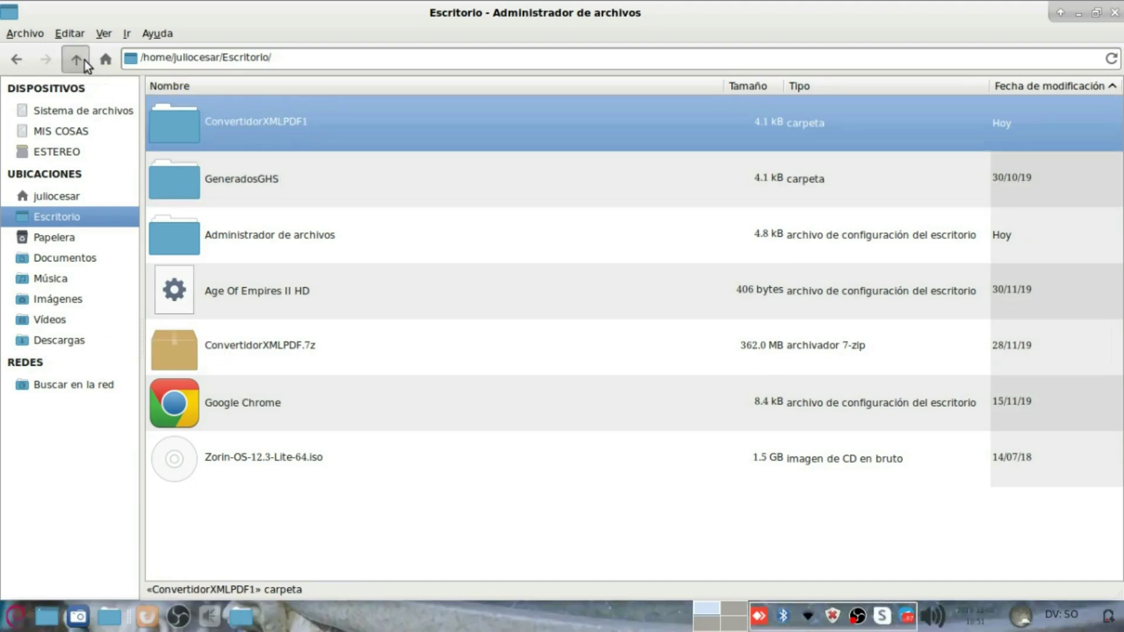
click(83, 62)
click(208, 287)
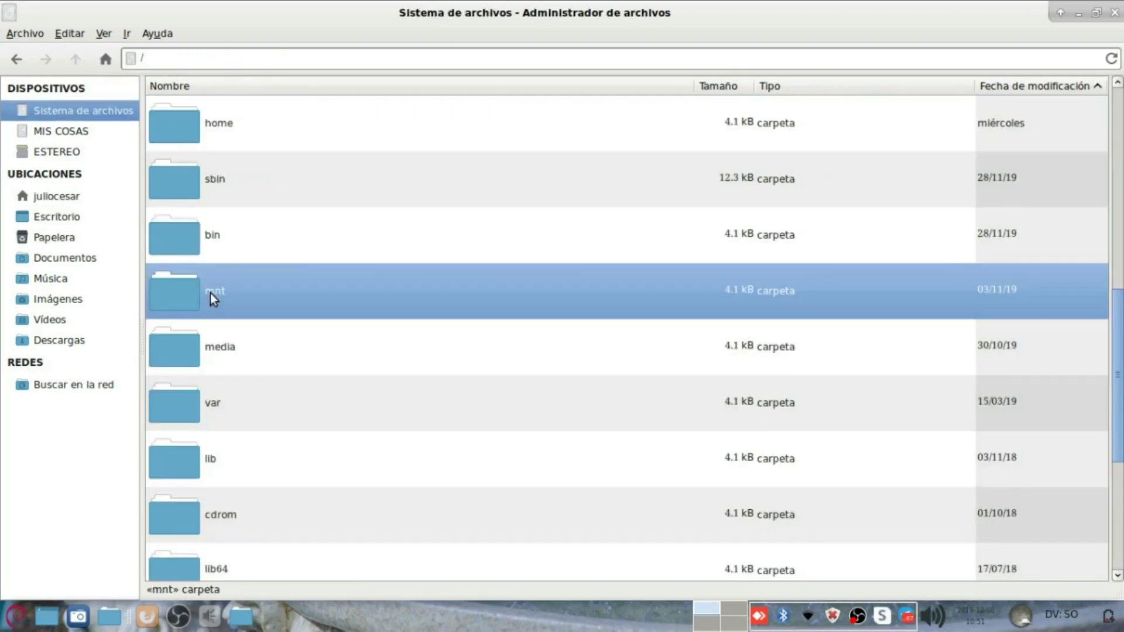
text(opt)
key(Return)
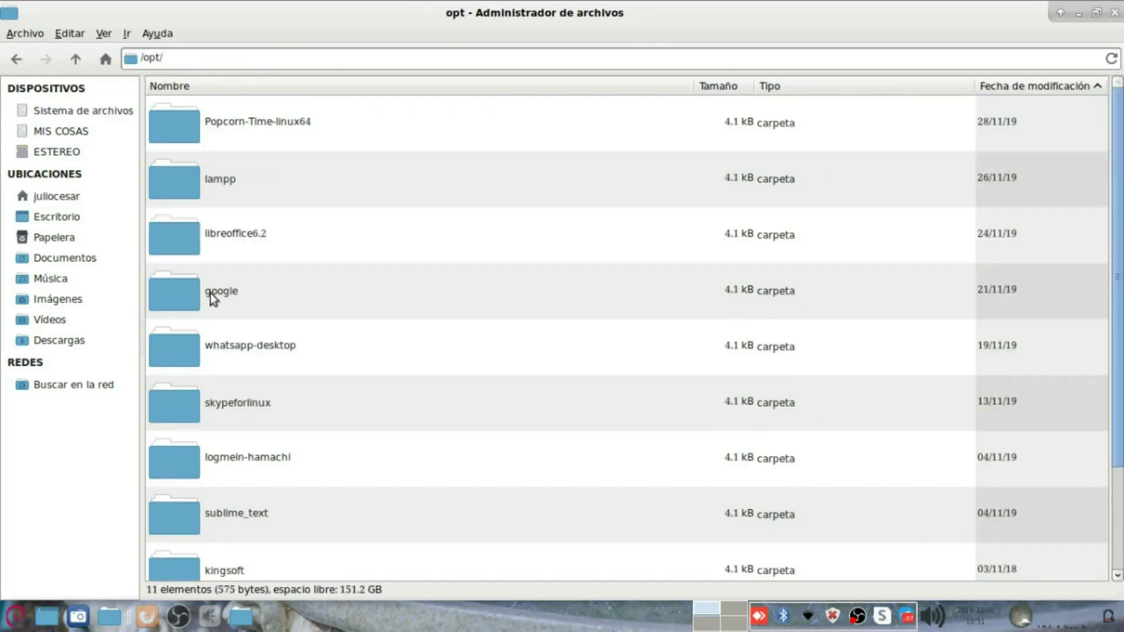
scroll(466, 564, down, 3)
scroll(478, 523, up, 3)
click(75, 58)
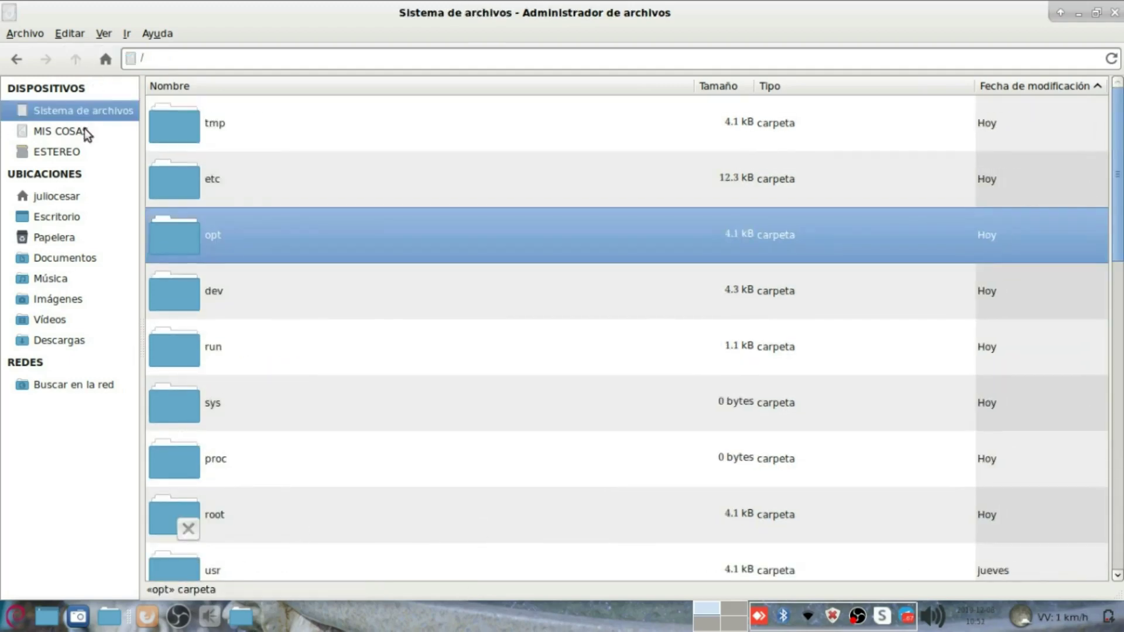
Step: Open opt with administrative permissions, authenticating with the superuser password
right_click(191, 219)
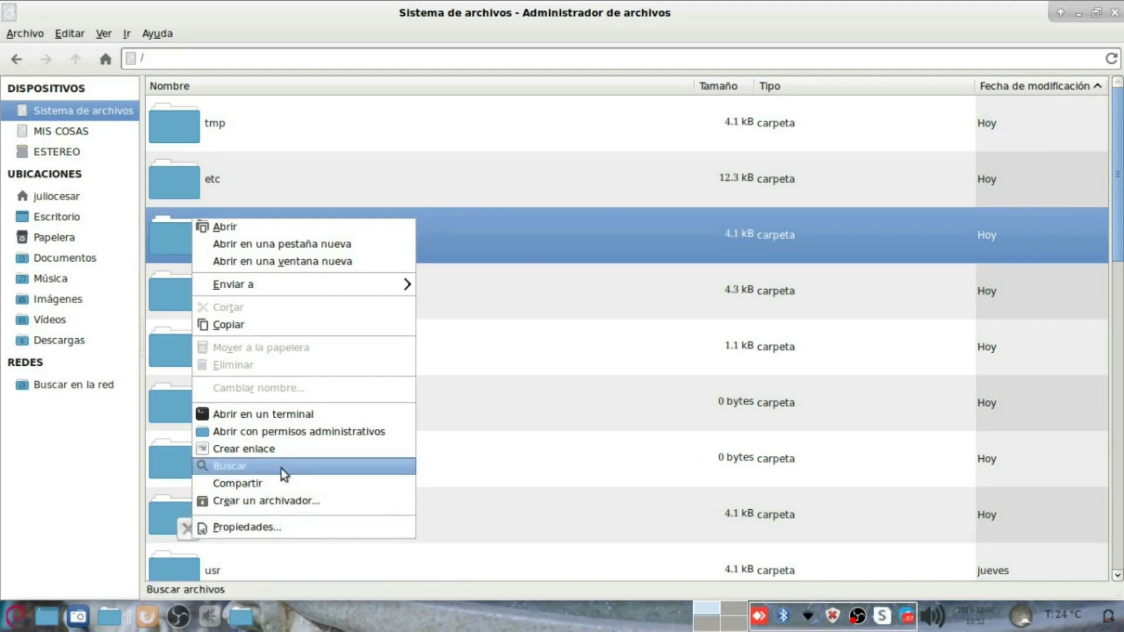
click(293, 432)
text(************)
key(Return)
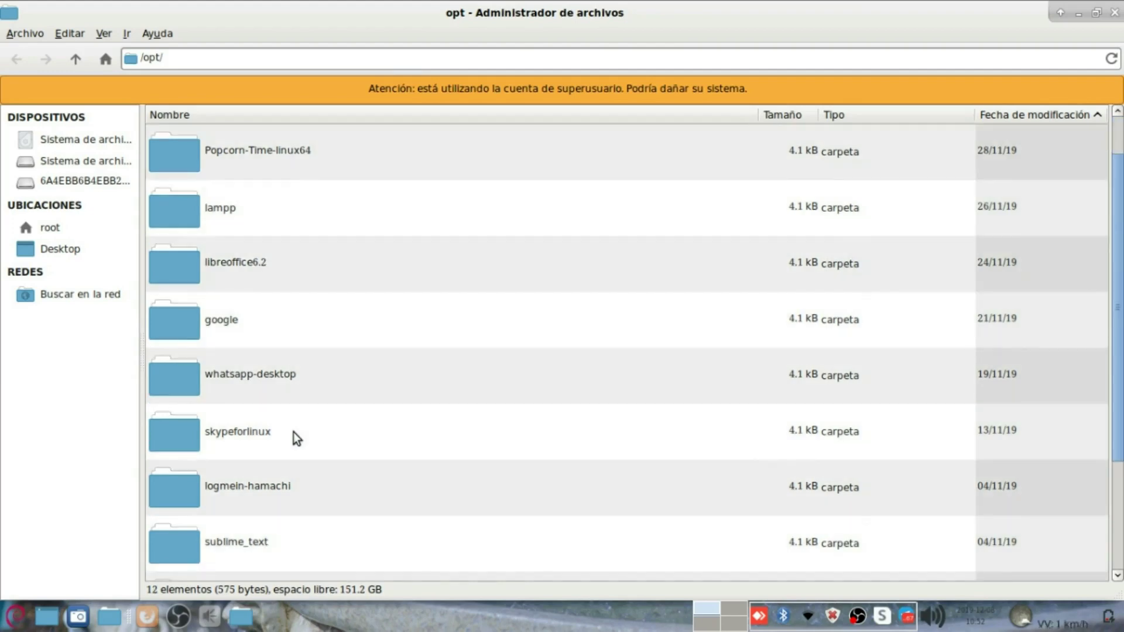
Step: Open ConvertidorXMLPDF1 inside /opt and check the xml.png properties
double_click(281, 157)
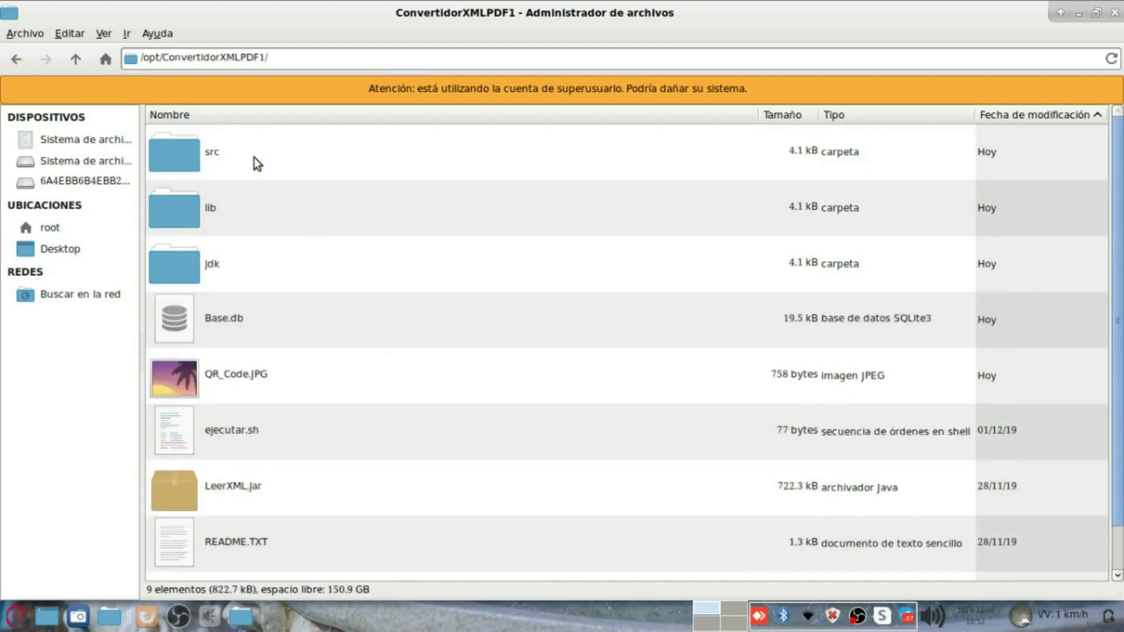
scroll(280, 469, down, 1)
right_click(367, 535)
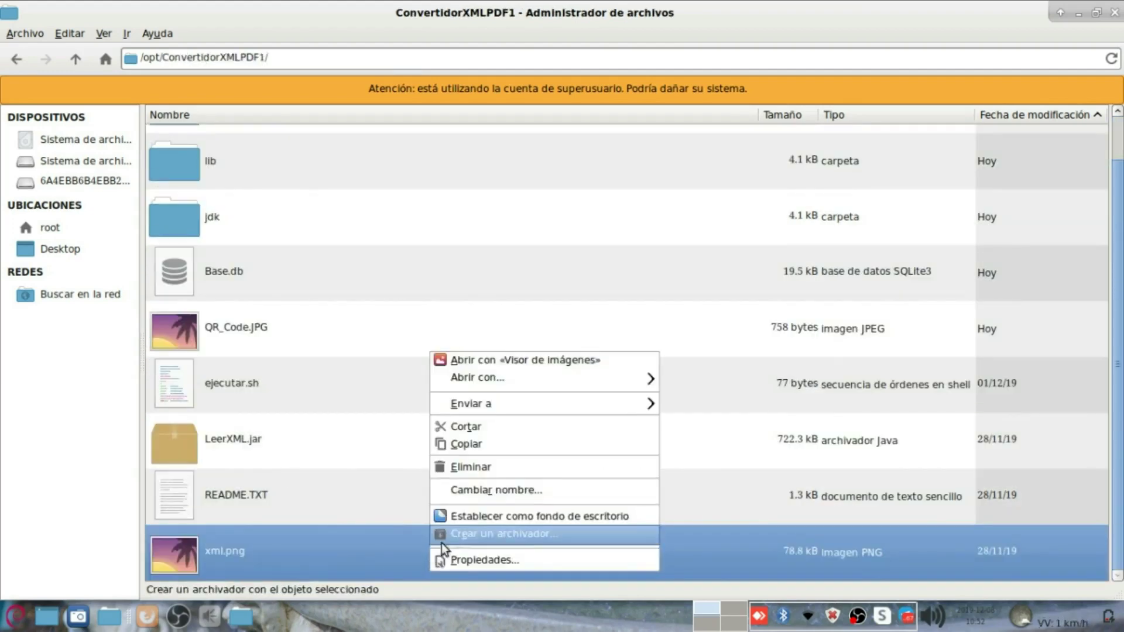
click(472, 561)
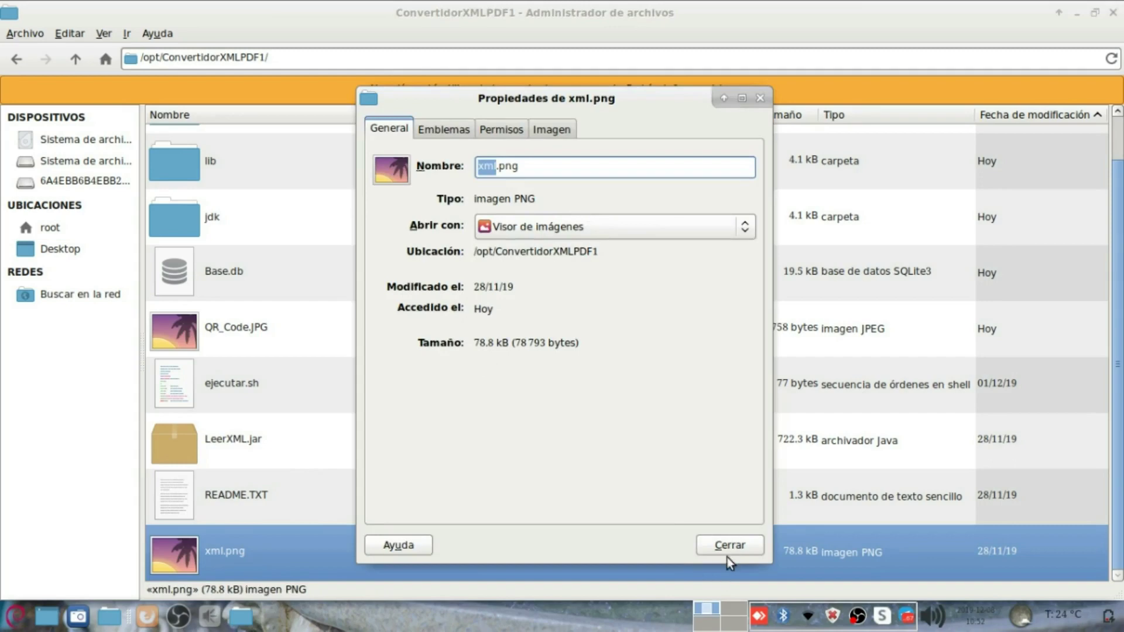
click(727, 546)
Step: Run ejecutar.sh with XTerm and close the Lector XML window it launches
right_click(255, 384)
mouse_move(325, 412)
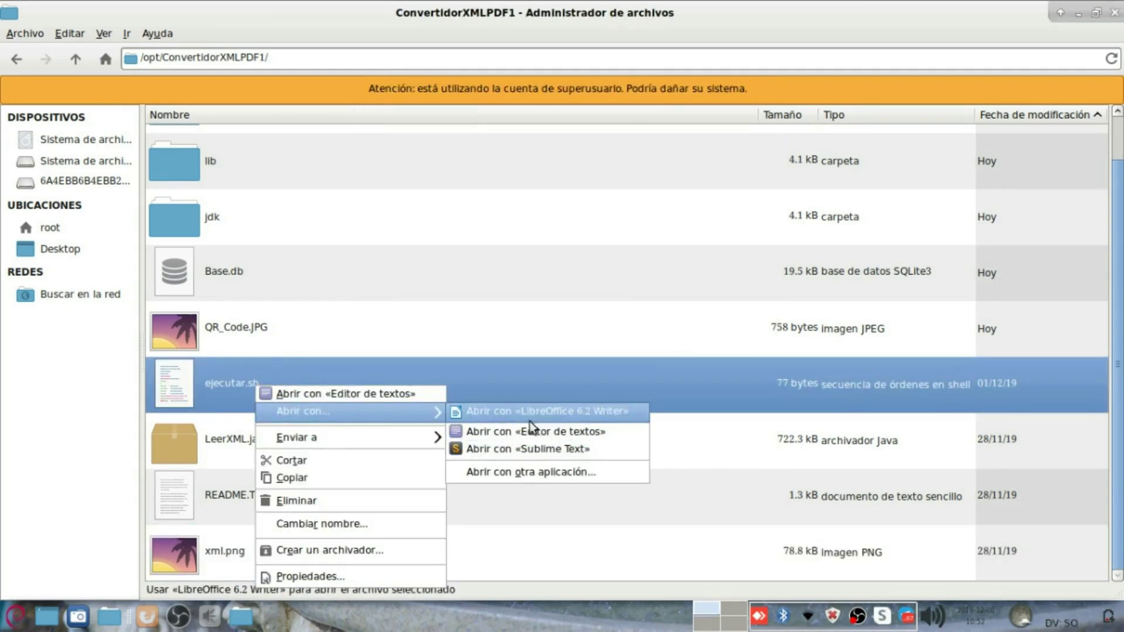
click(521, 476)
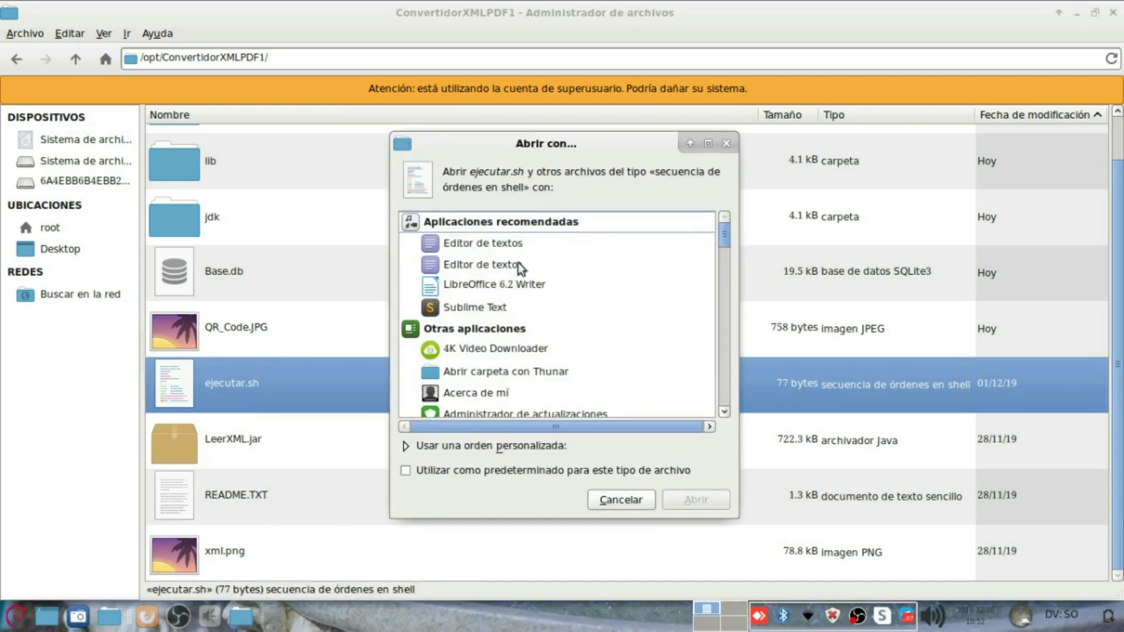
click(462, 381)
text(xter)
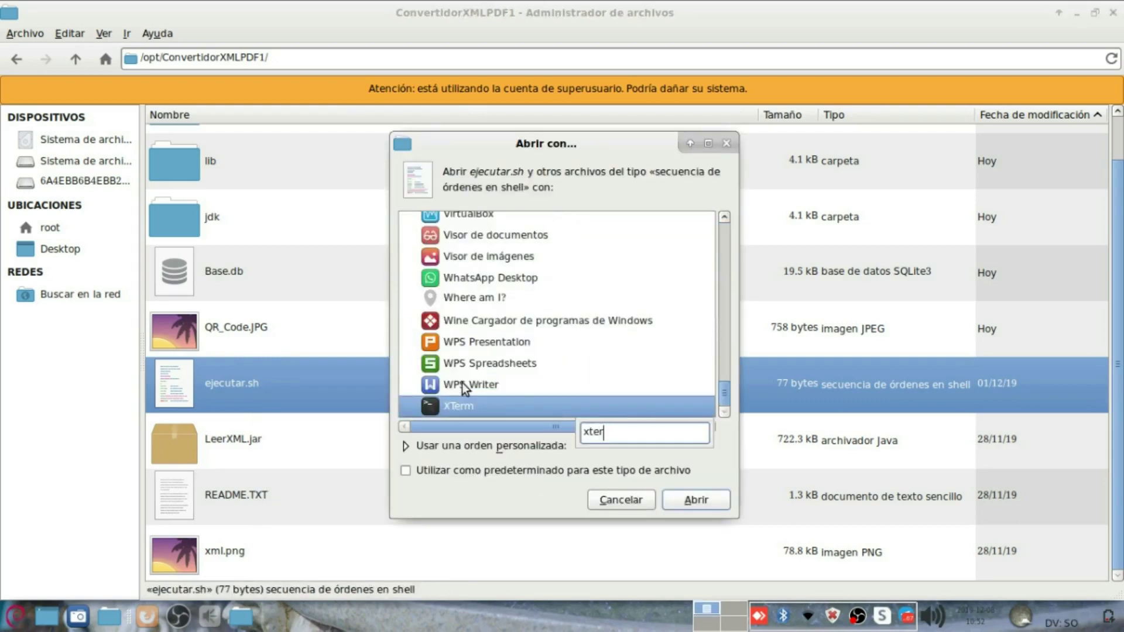
key(Return)
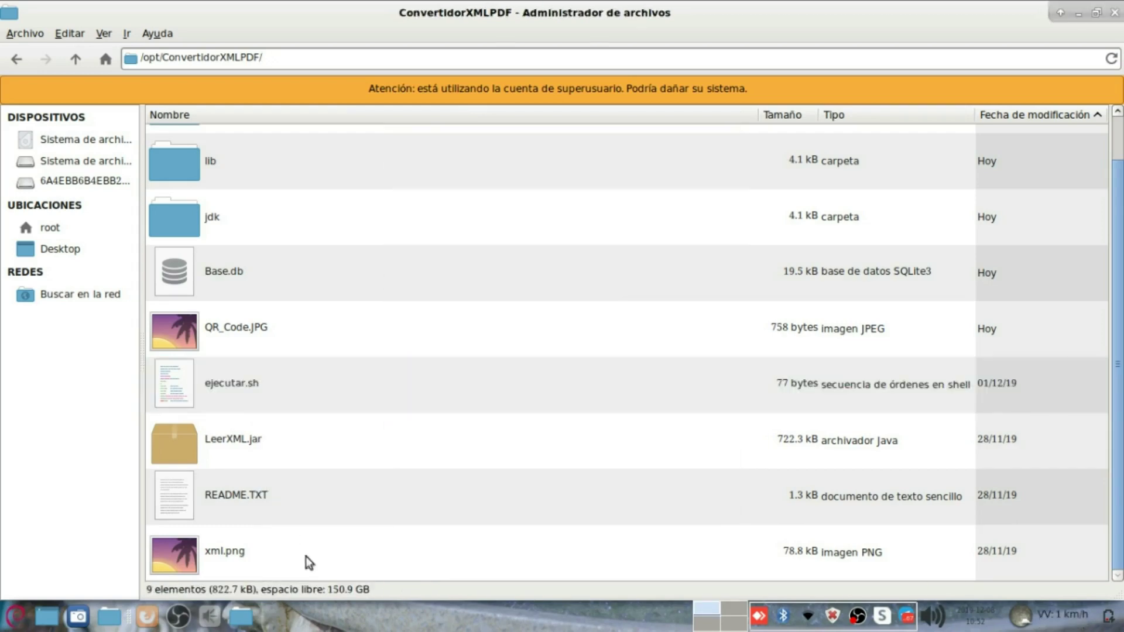
right_click(245, 390)
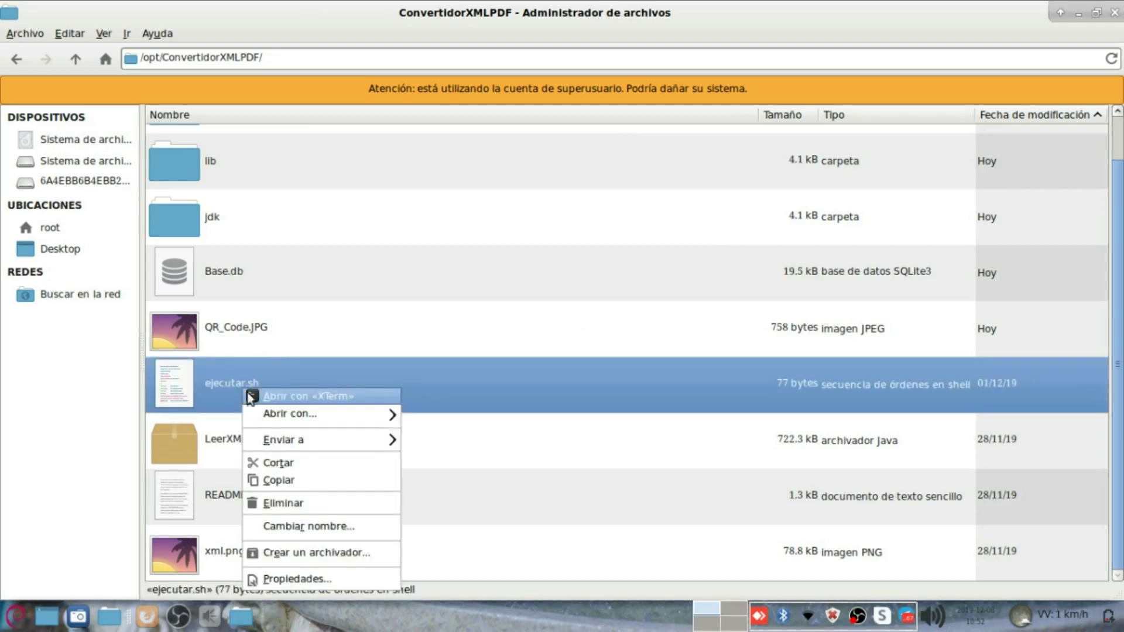
click(285, 397)
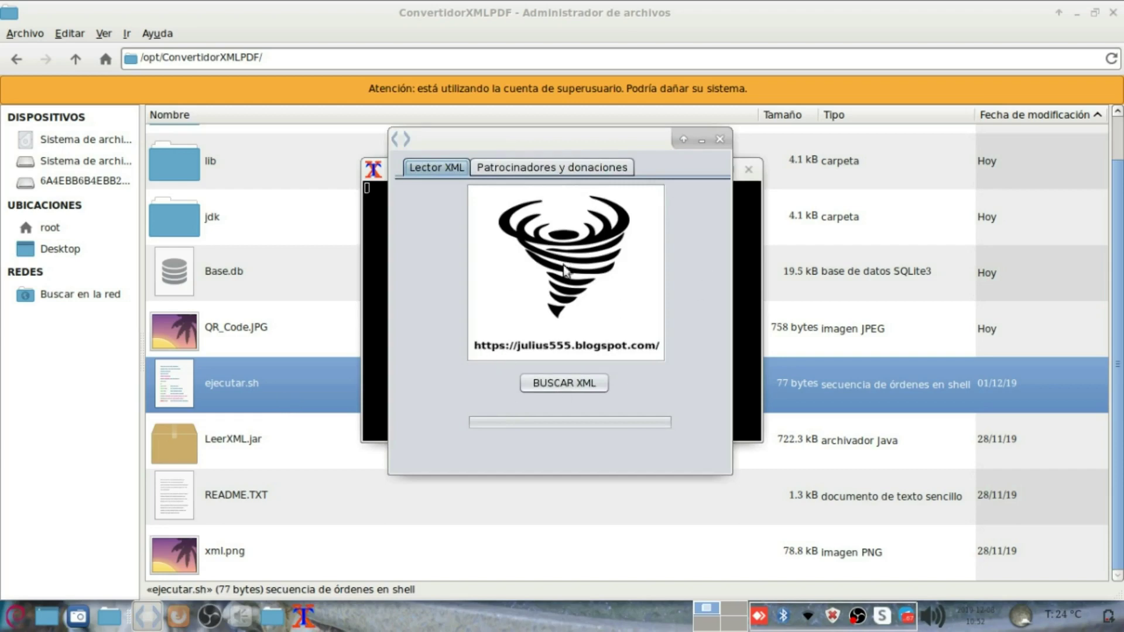
click(720, 139)
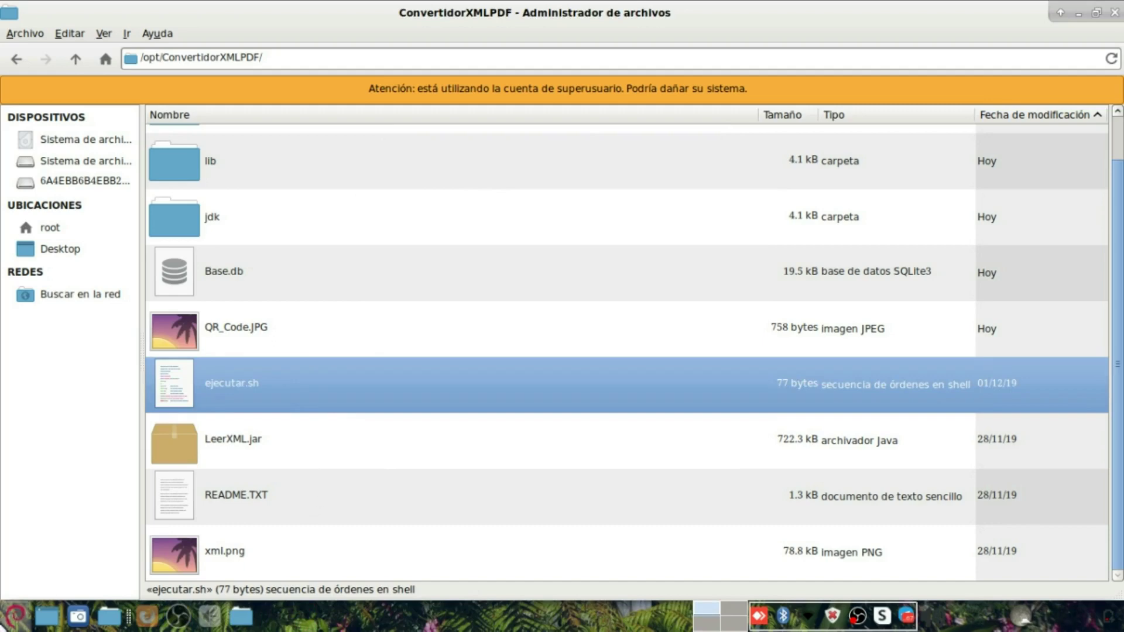
click(16, 616)
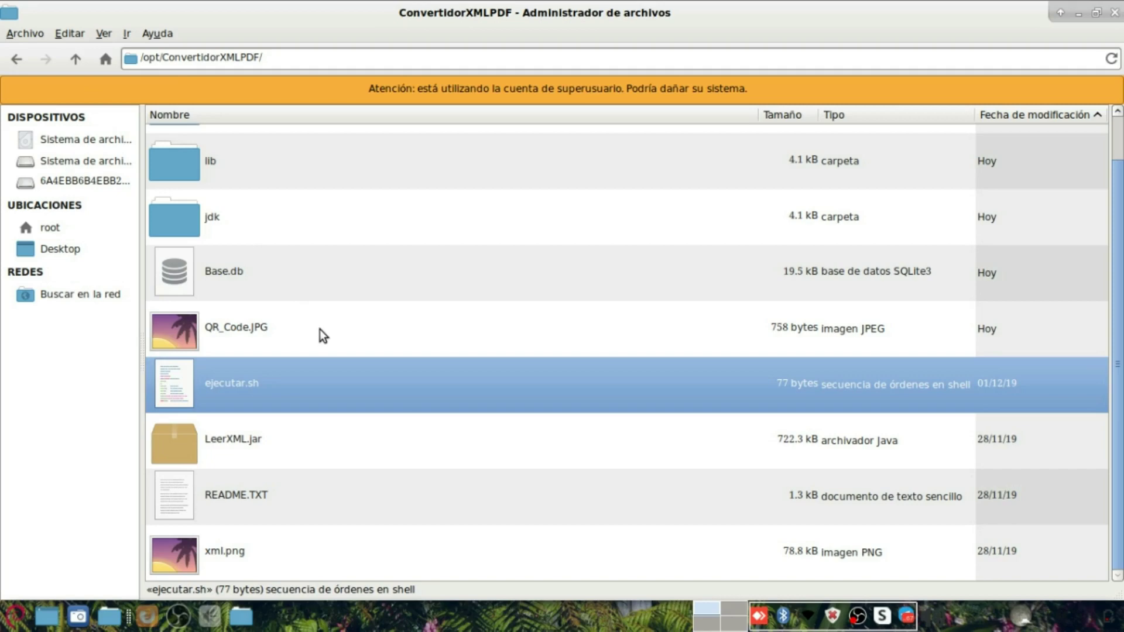
drag(306, 57, 121, 57)
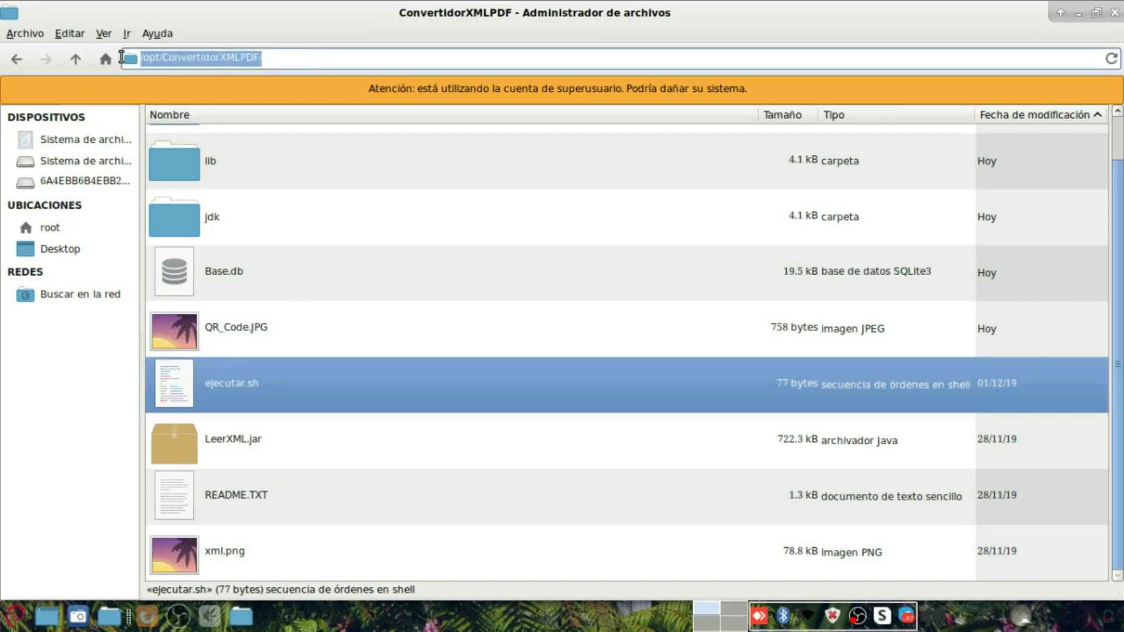
click(15, 614)
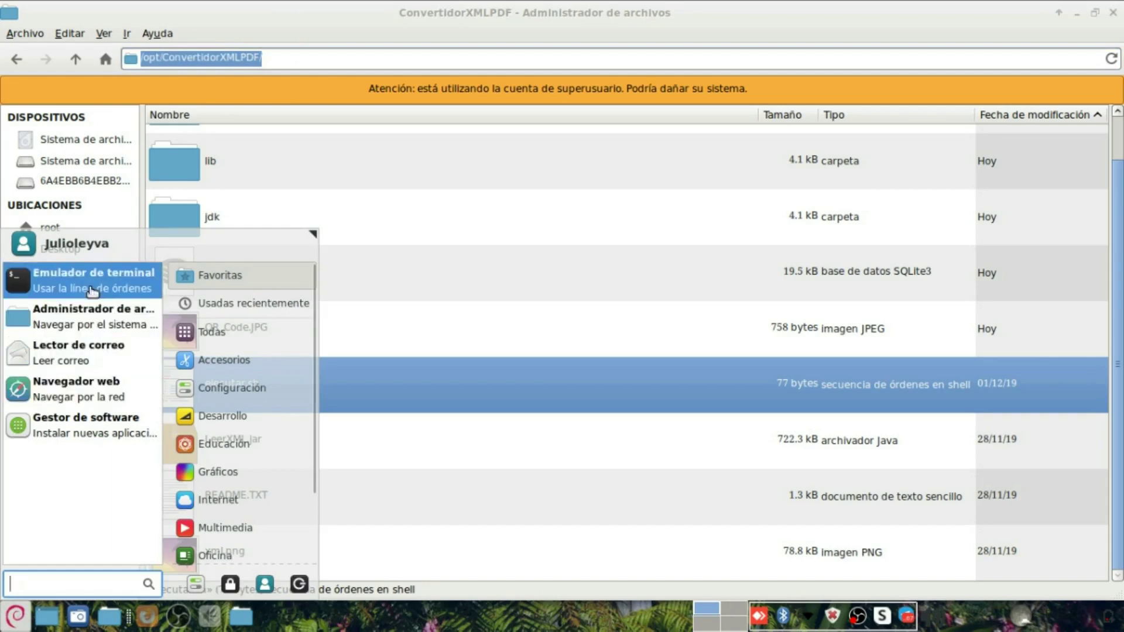
click(508, 280)
click(223, 448)
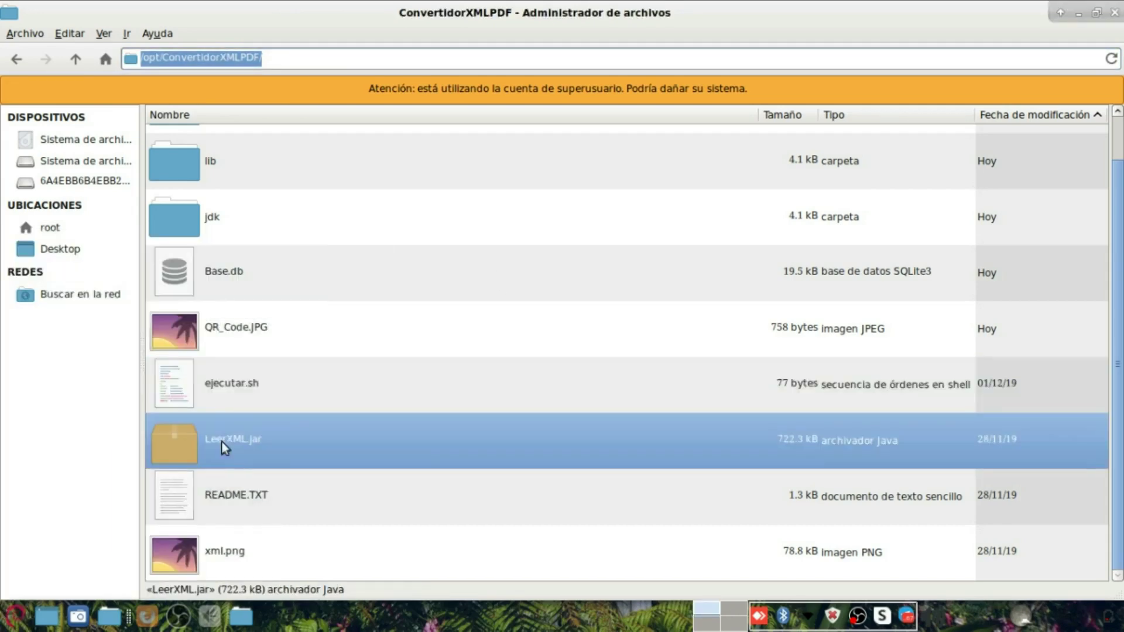
click(236, 390)
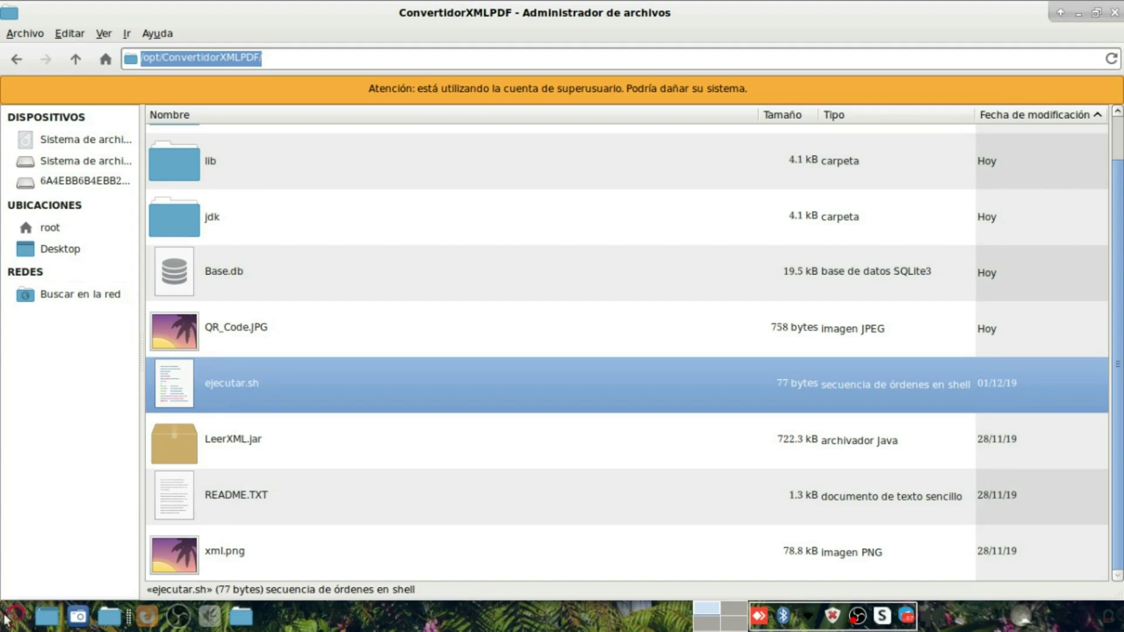
click(147, 615)
scroll(401, 460, down, 6)
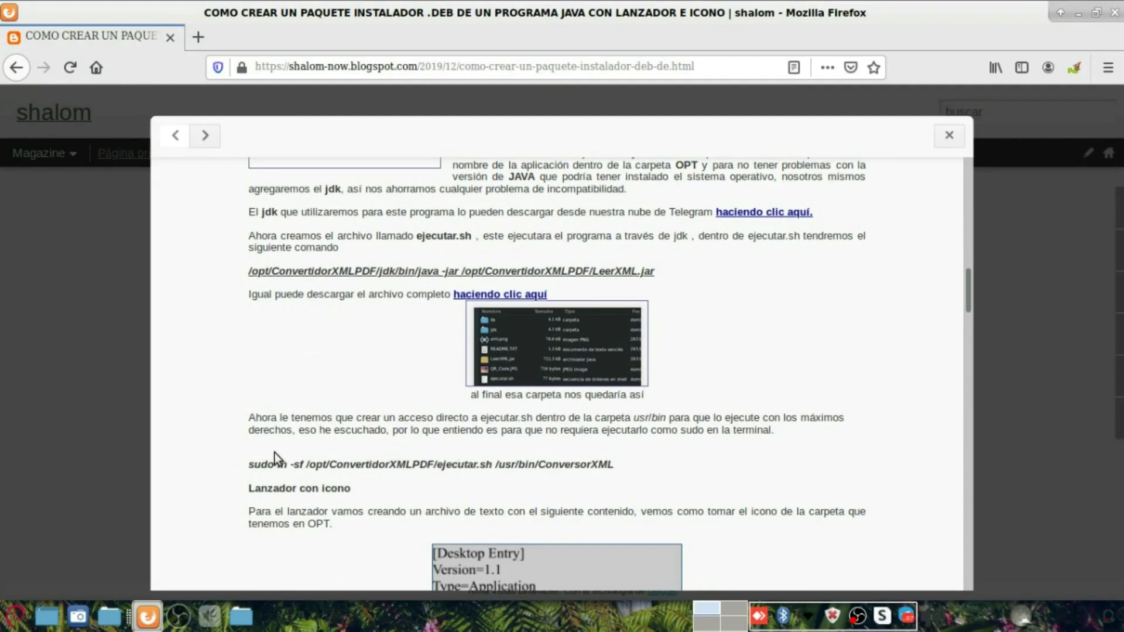
Step: Copy the tutorial's sudo ln command and launch a new terminal
drag(248, 464, 503, 472)
key(super+c)
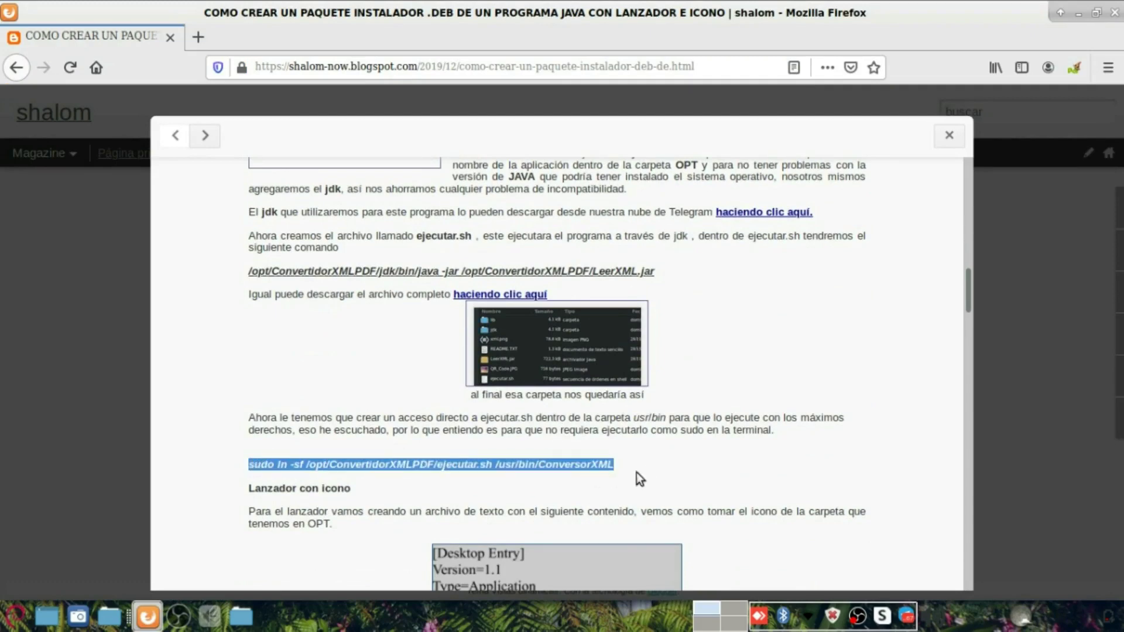
right_click(596, 469)
click(614, 477)
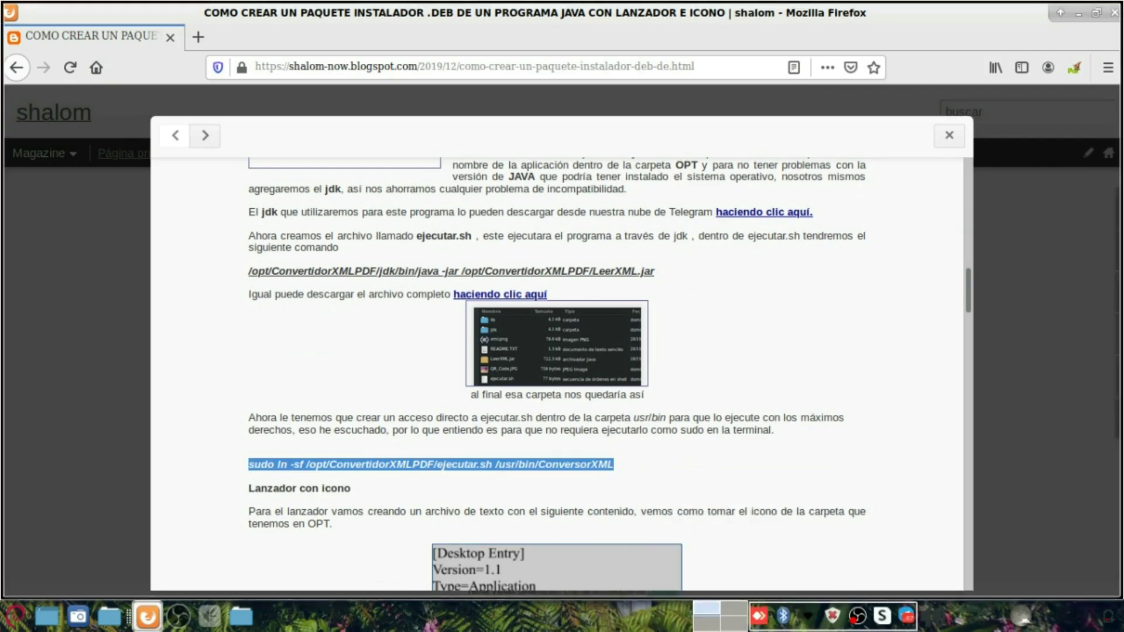
click(15, 616)
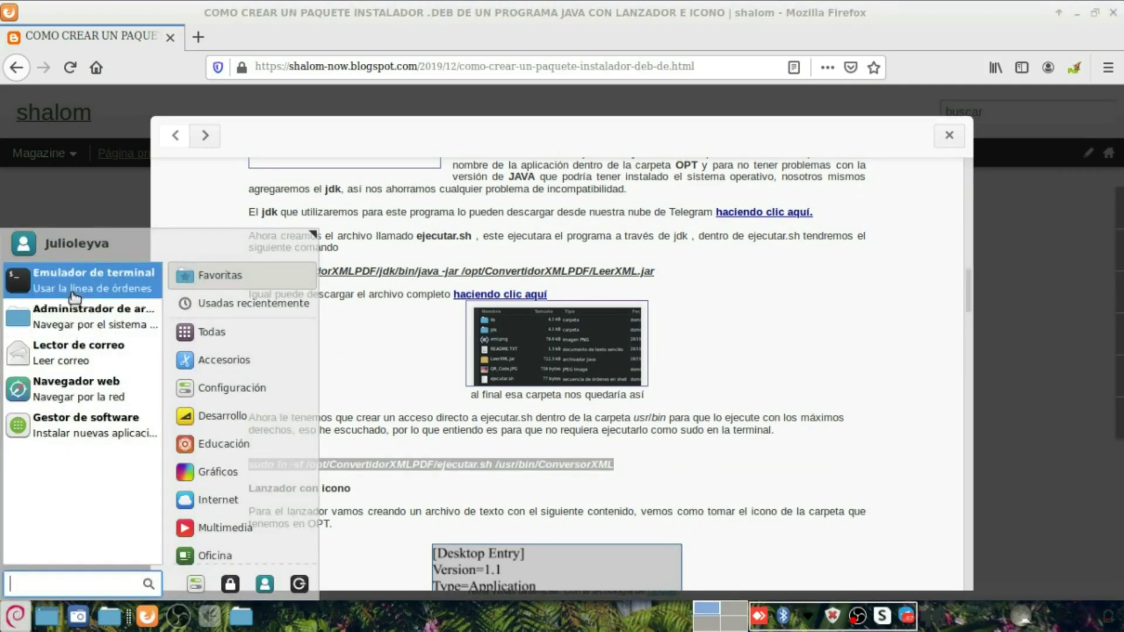
click(75, 288)
Step: Paste and run the sudo ln -sf command linking ejecutar.sh to /usr/bin/ConversorXML, entering the sudo password
right_click(361, 217)
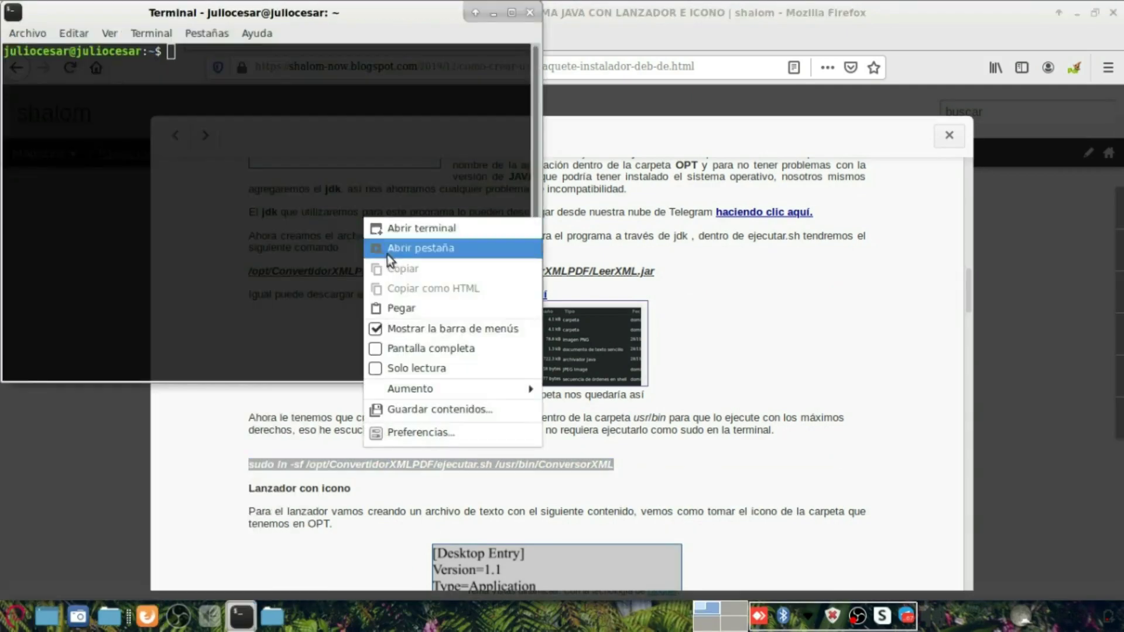
click(398, 307)
key(Return)
drag(256, 51, 478, 52)
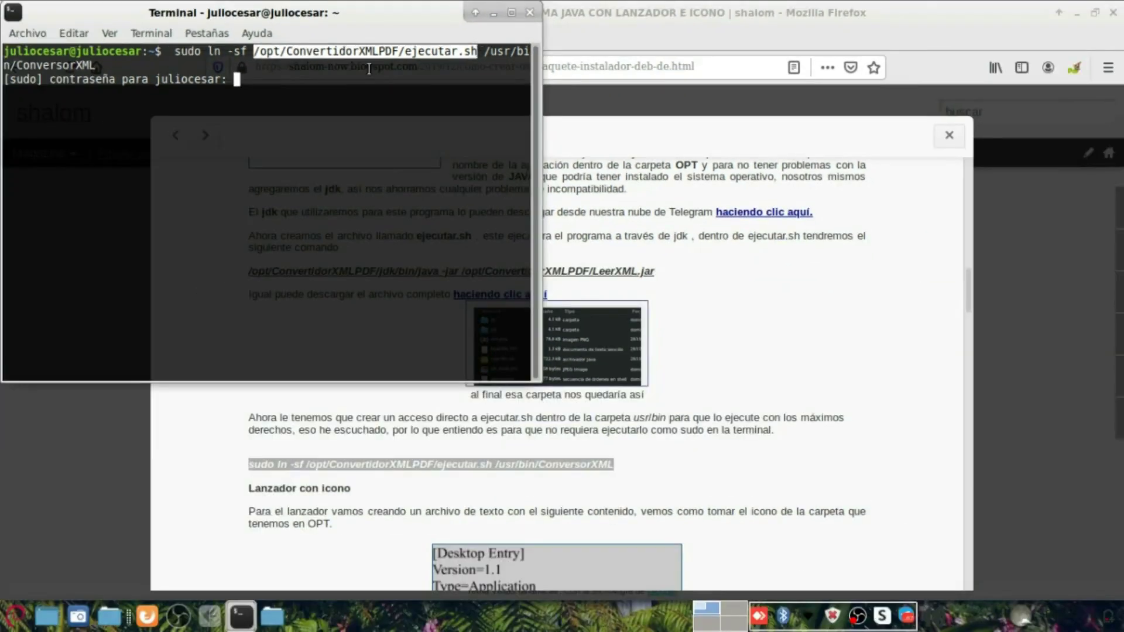
drag(486, 51, 200, 75)
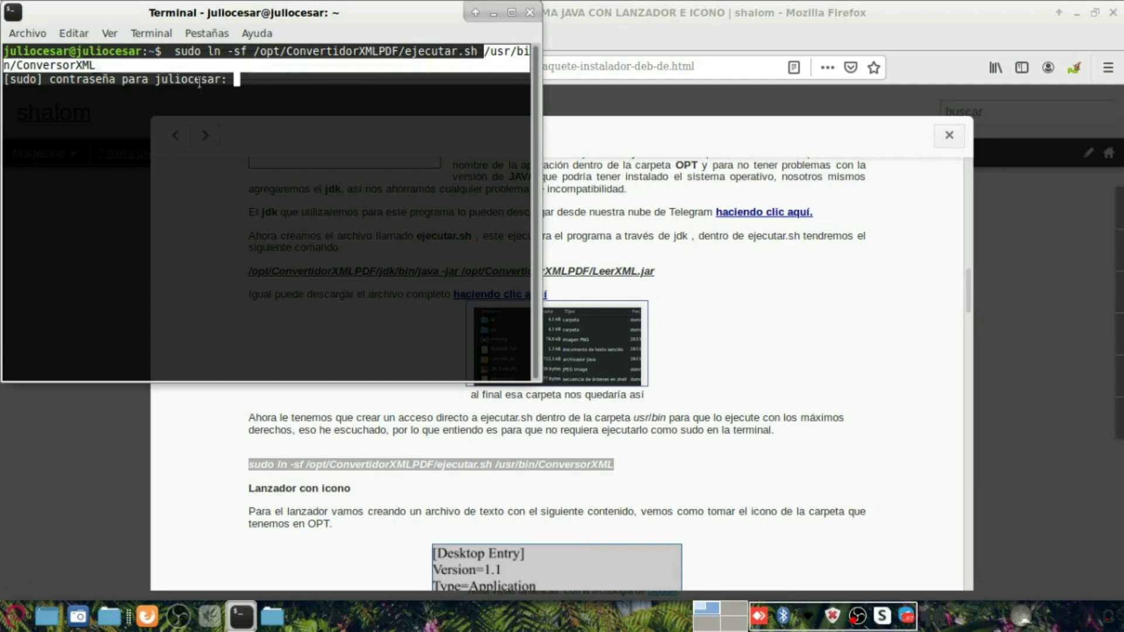
click(268, 92)
text(************)
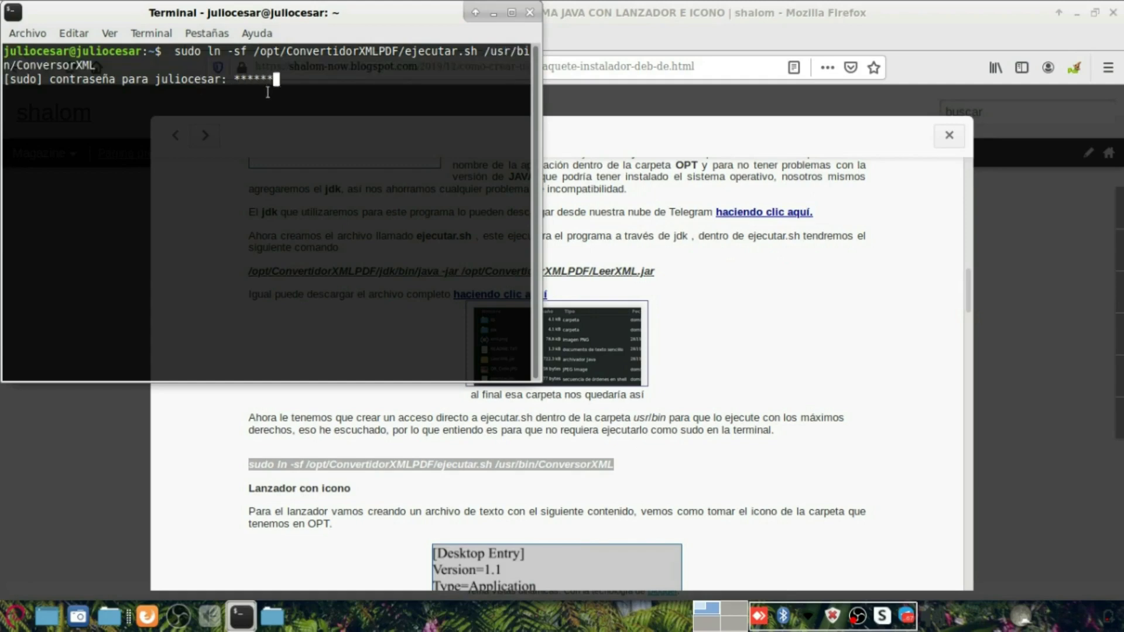
key(Return)
text(**************)
key(Return)
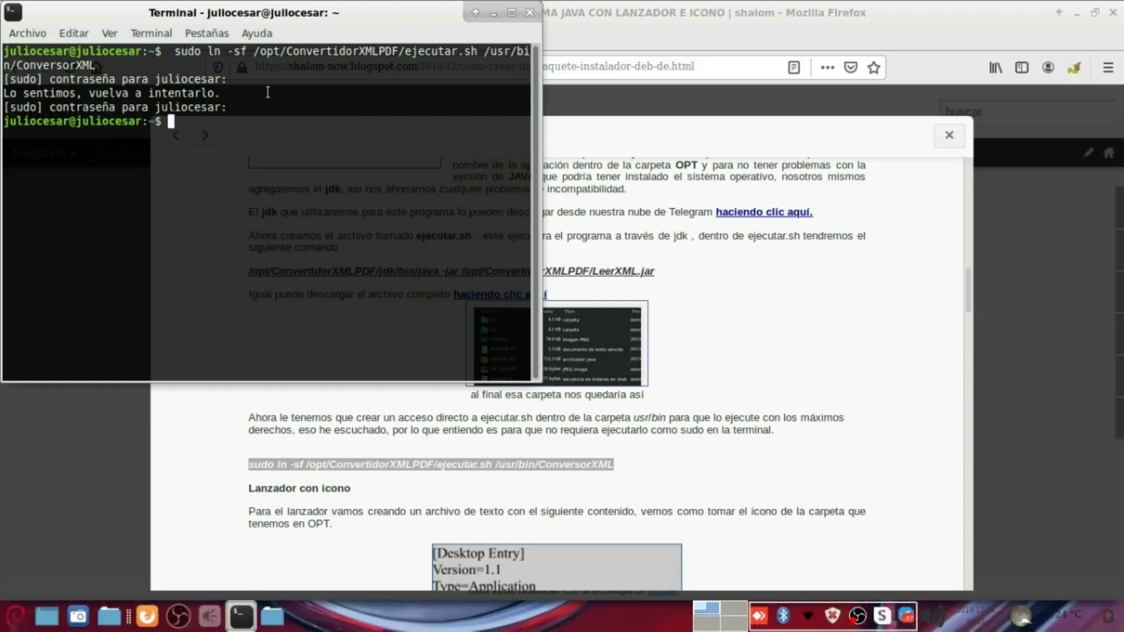
Step: Switch back to the ConvertidorXMLPDF file manager window
click(112, 622)
click(275, 616)
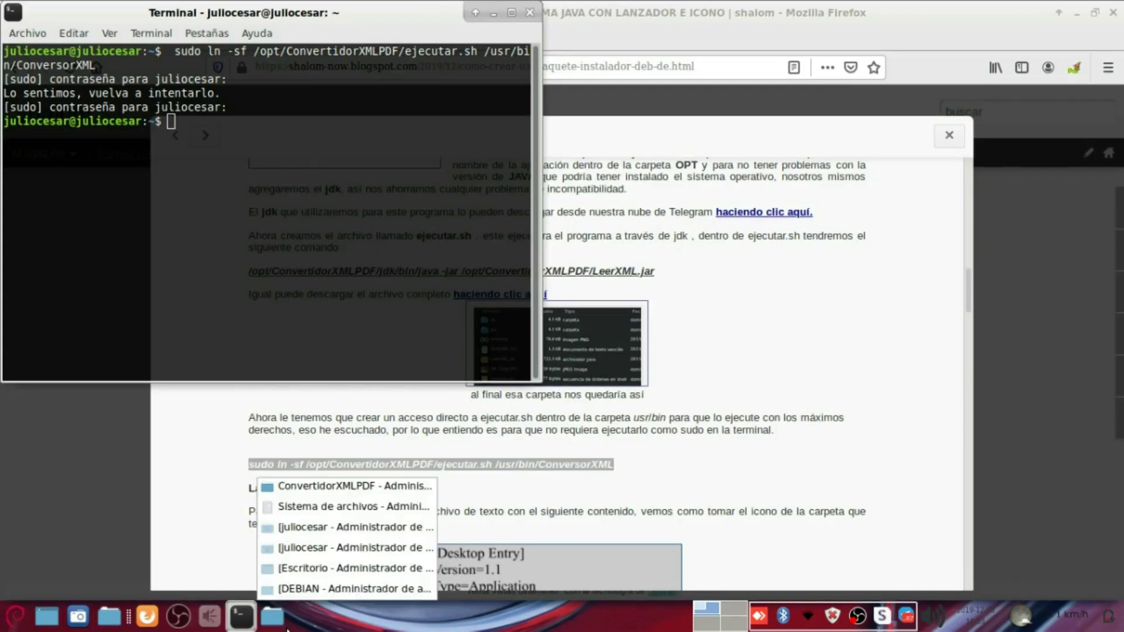
click(324, 491)
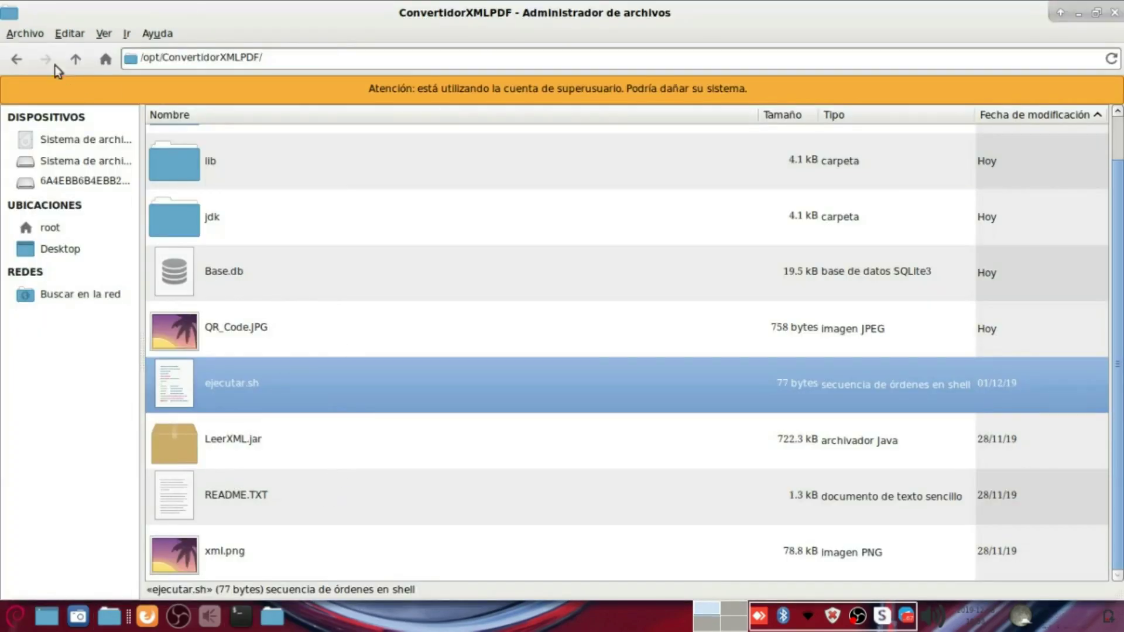
Step: Browse to /usr/bin and select ConversorXML to confirm it links to ejecutar.sh
click(76, 59)
click(76, 59)
click(185, 356)
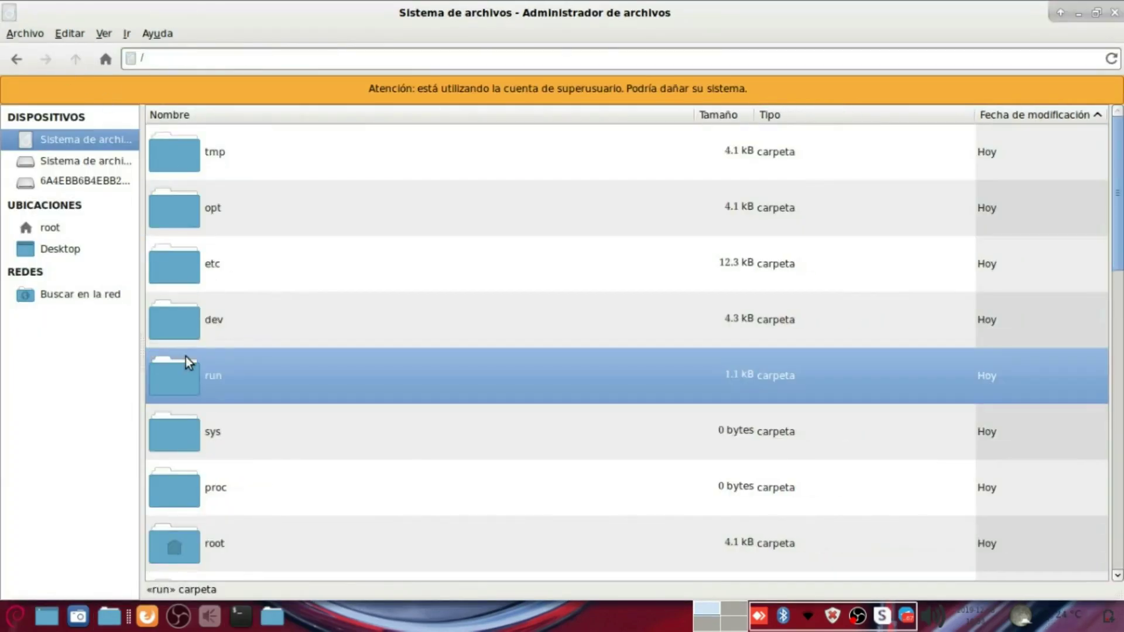
text(user)
key(Return)
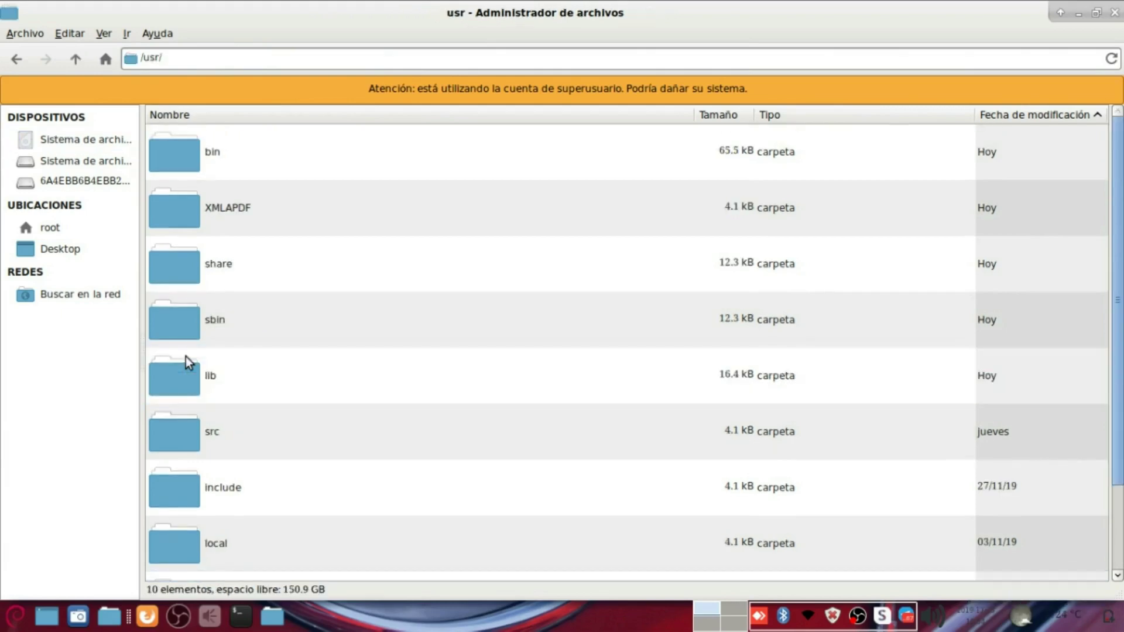
click(185, 357)
text(bin)
key(Return)
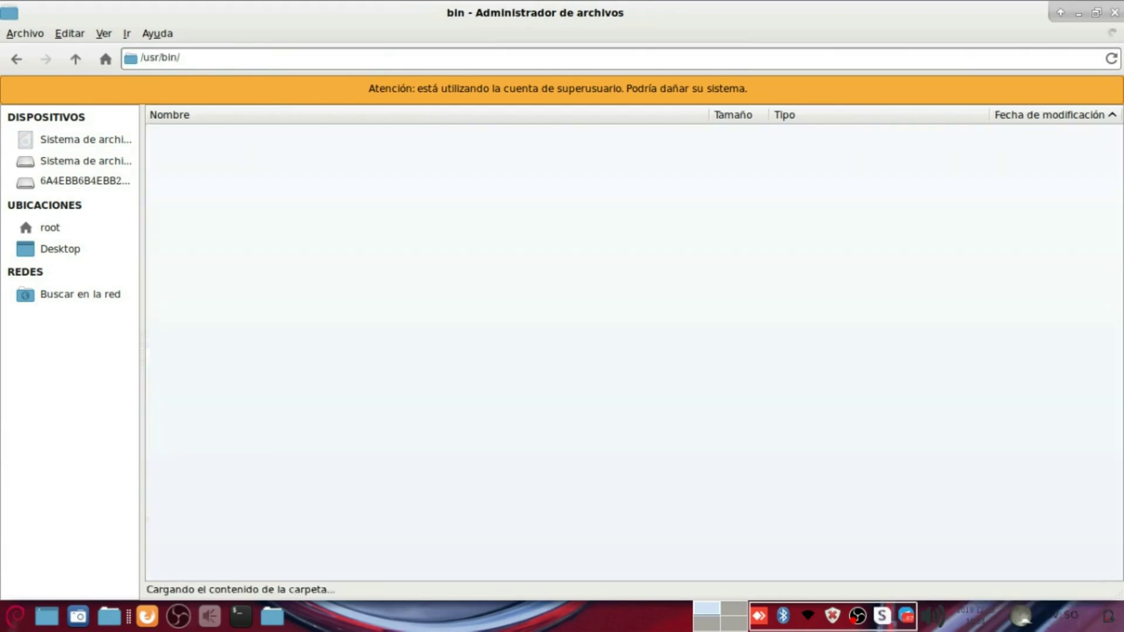
click(272, 261)
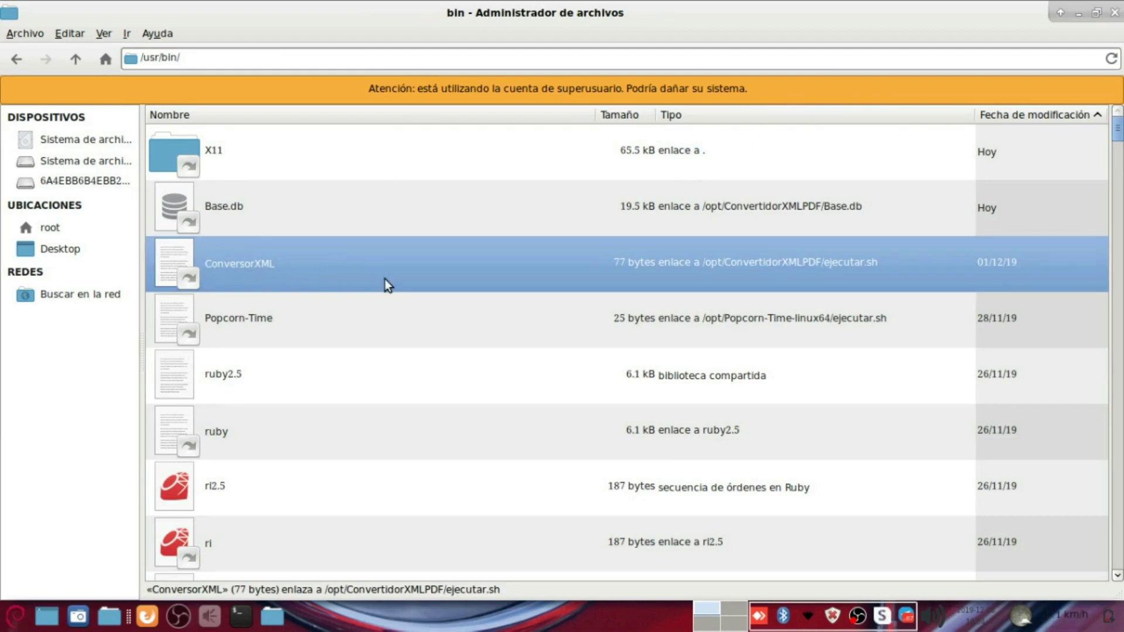
Step: Return to the root folder and open /opt
key(alt+Up)
key(alt+Up)
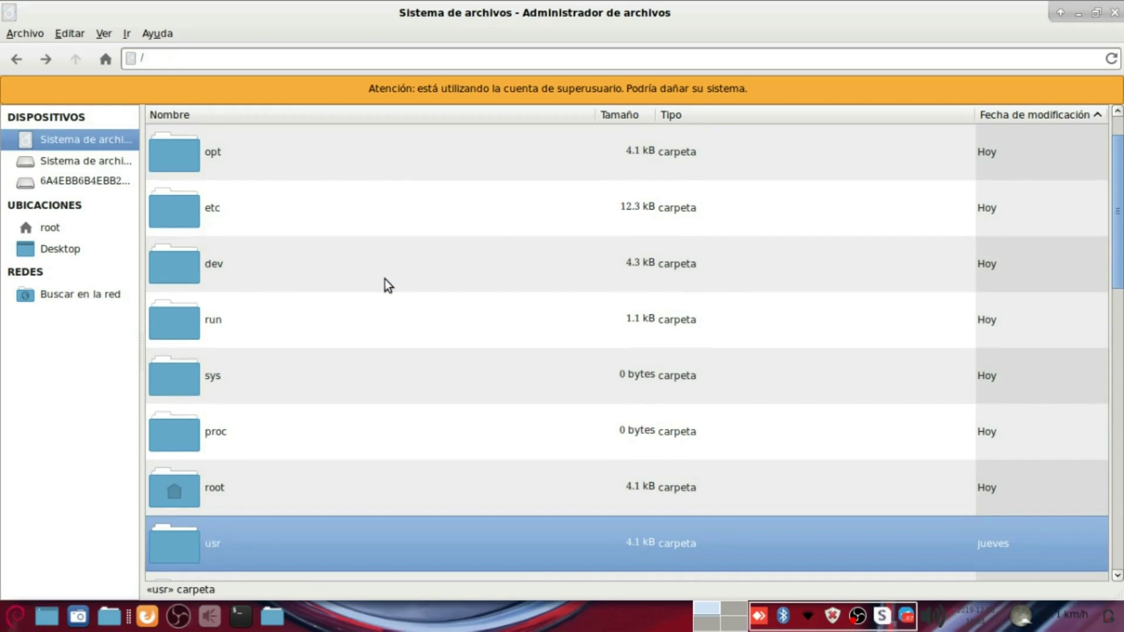
click(263, 262)
text(opt)
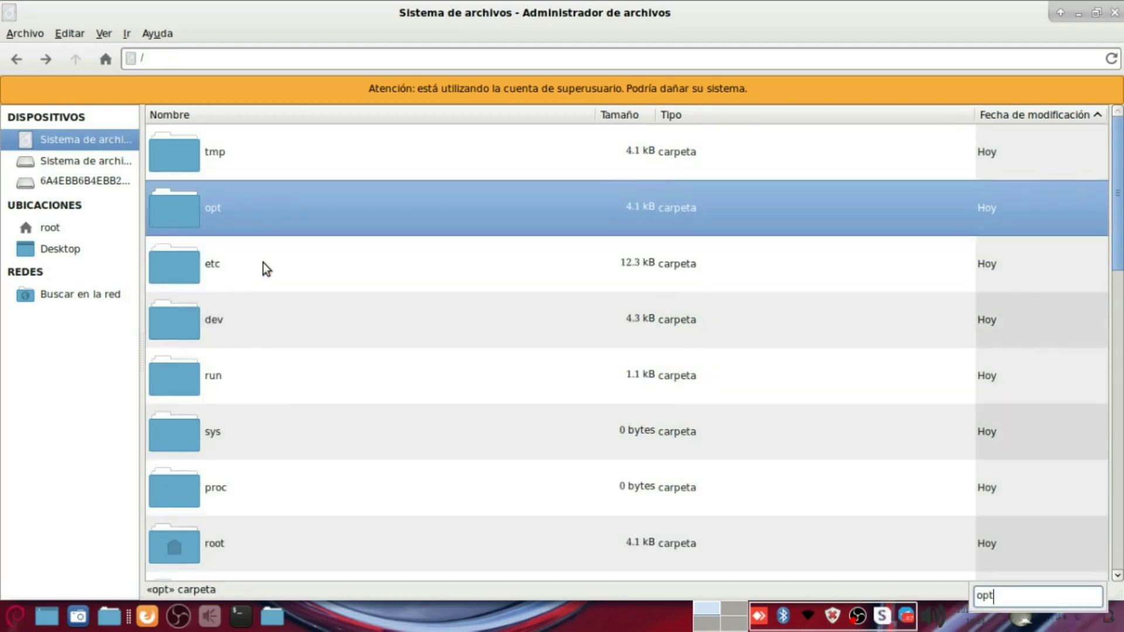
key(Return)
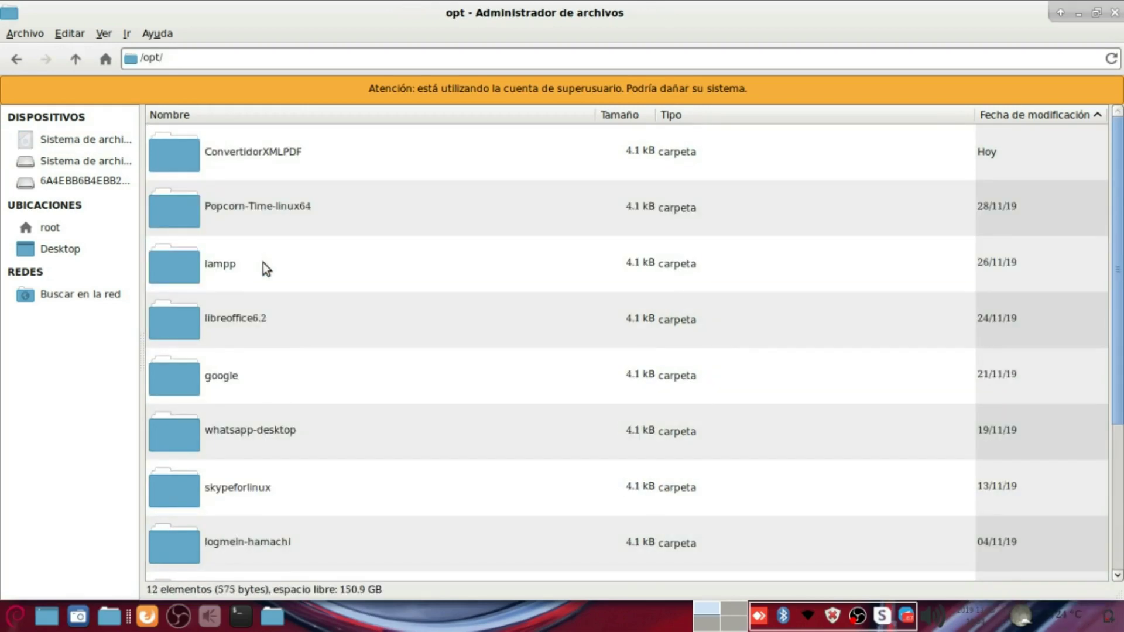
Step: Set Otros permission on ConvertidorXMLPDF to Lectura y escritura, applying Sí a todo
double_click(251, 157)
right_click(922, 511)
click(946, 505)
click(502, 128)
click(526, 277)
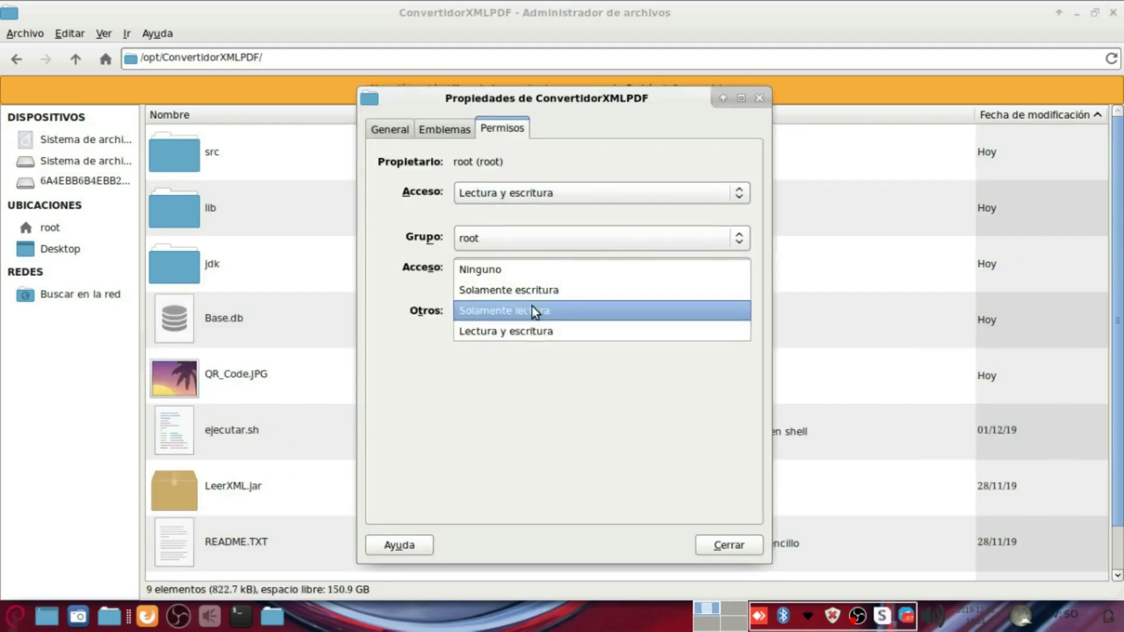
click(529, 325)
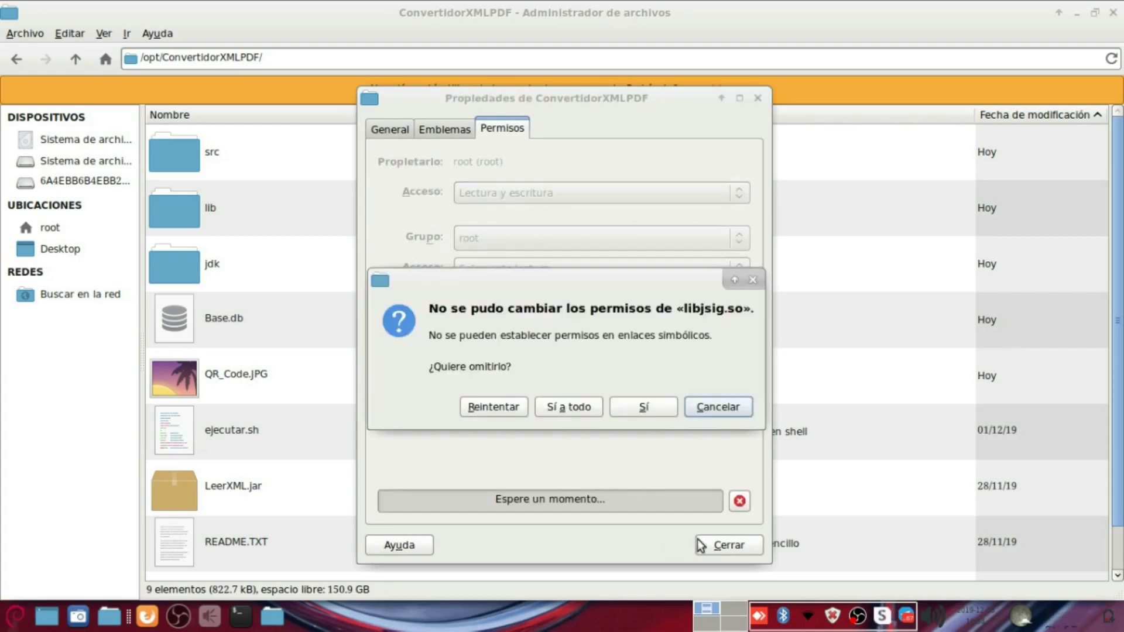
click(563, 412)
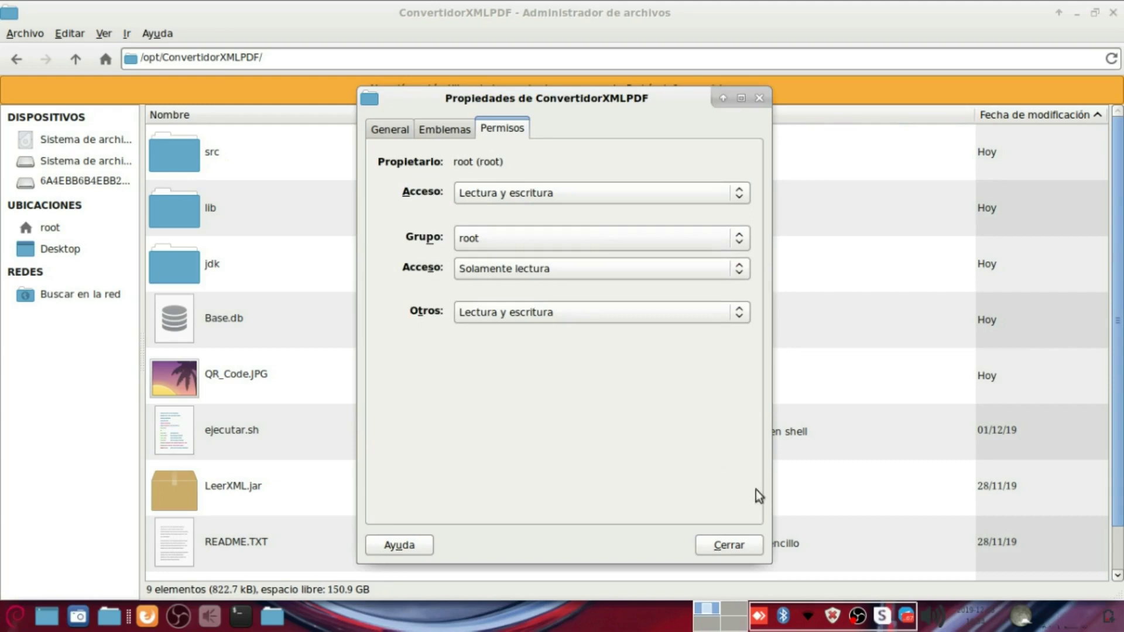
click(721, 543)
Step: Reopen the folder's properties to verify the permissions
right_click(815, 516)
click(836, 507)
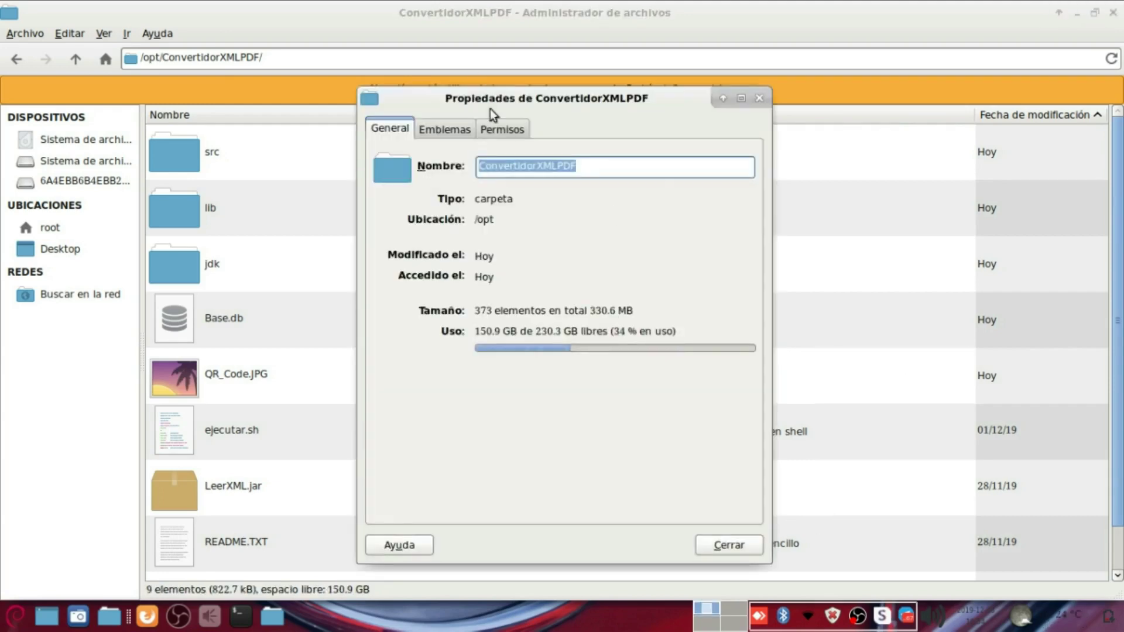
click(497, 130)
click(720, 542)
Step: Browse into src and ClasesDB, then return to the opt folder
scroll(402, 495, down, 1)
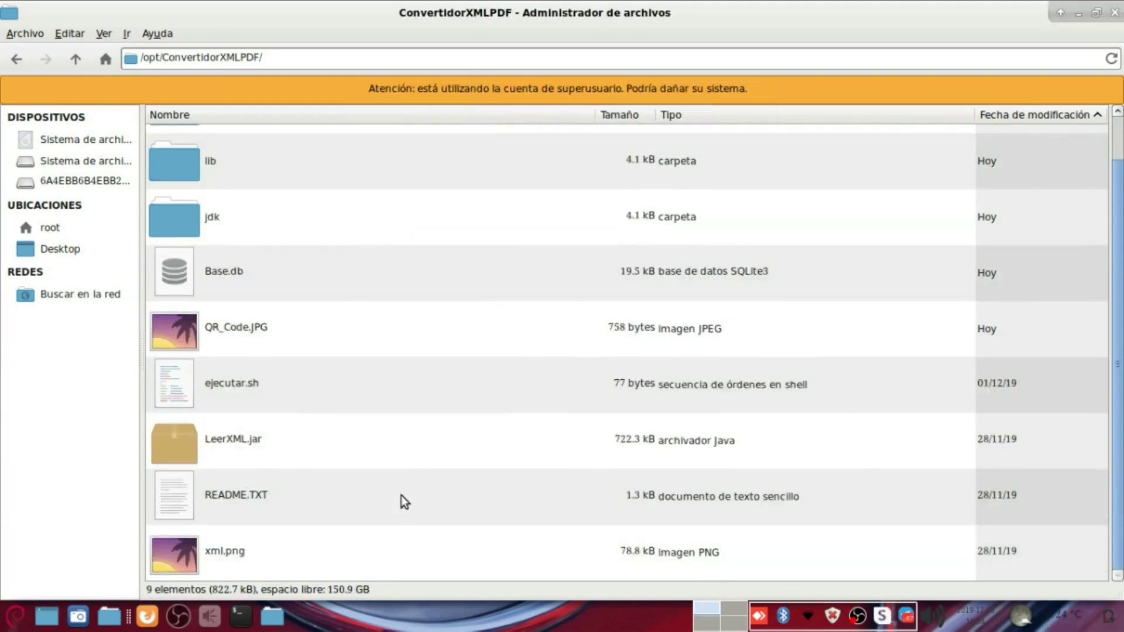
click(218, 272)
scroll(223, 275, up, 1)
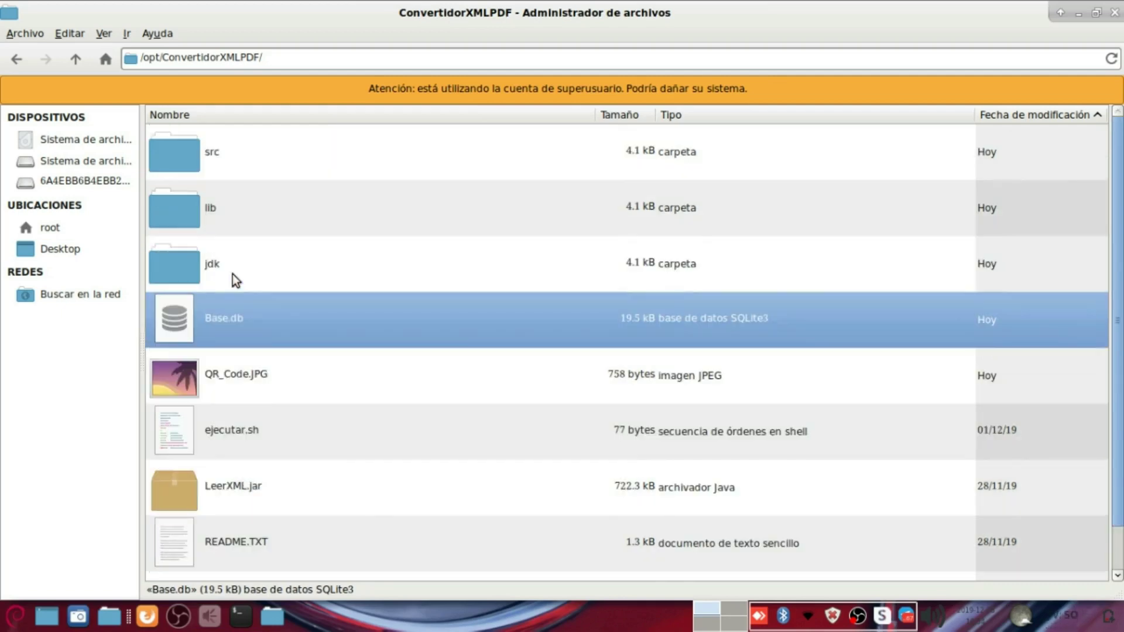
double_click(208, 158)
double_click(233, 154)
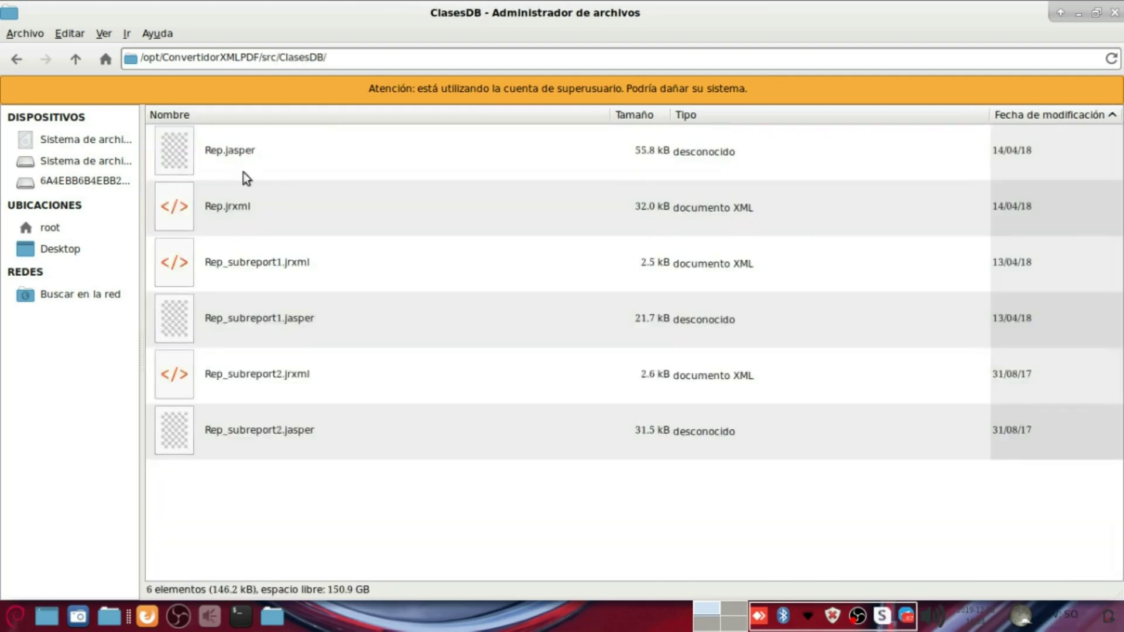
key(BackSpace)
key(BackSpace)
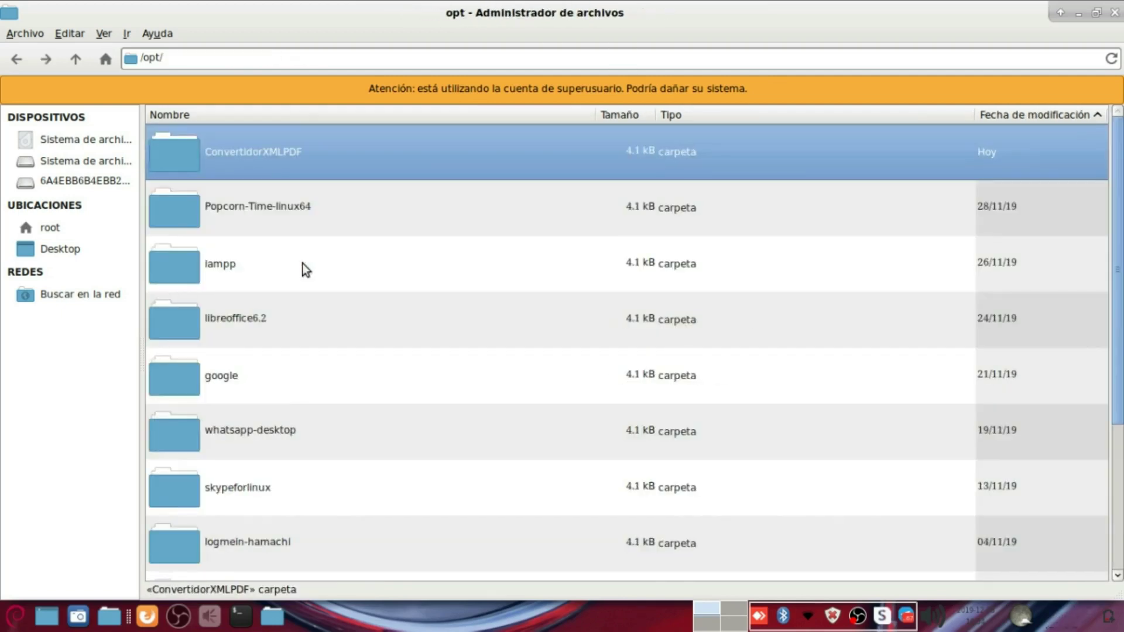
scroll(303, 263, down, 4)
scroll(303, 264, up, 4)
Step: Show the desktop and open the converter launcher in the text editor
key(super+d)
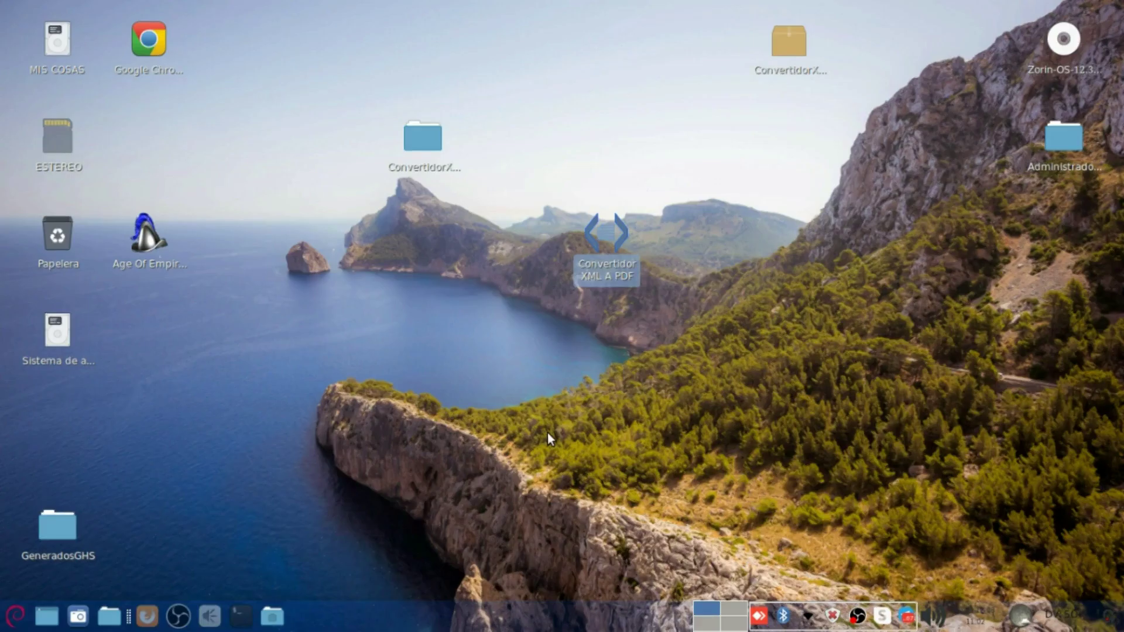
click(15, 614)
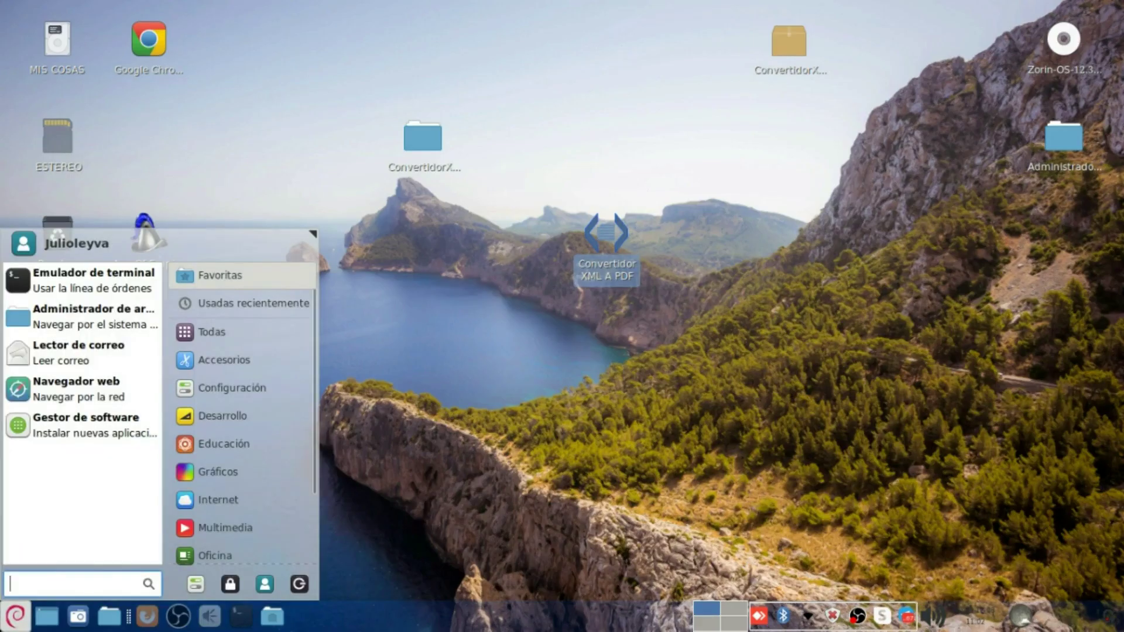
click(601, 286)
right_click(625, 247)
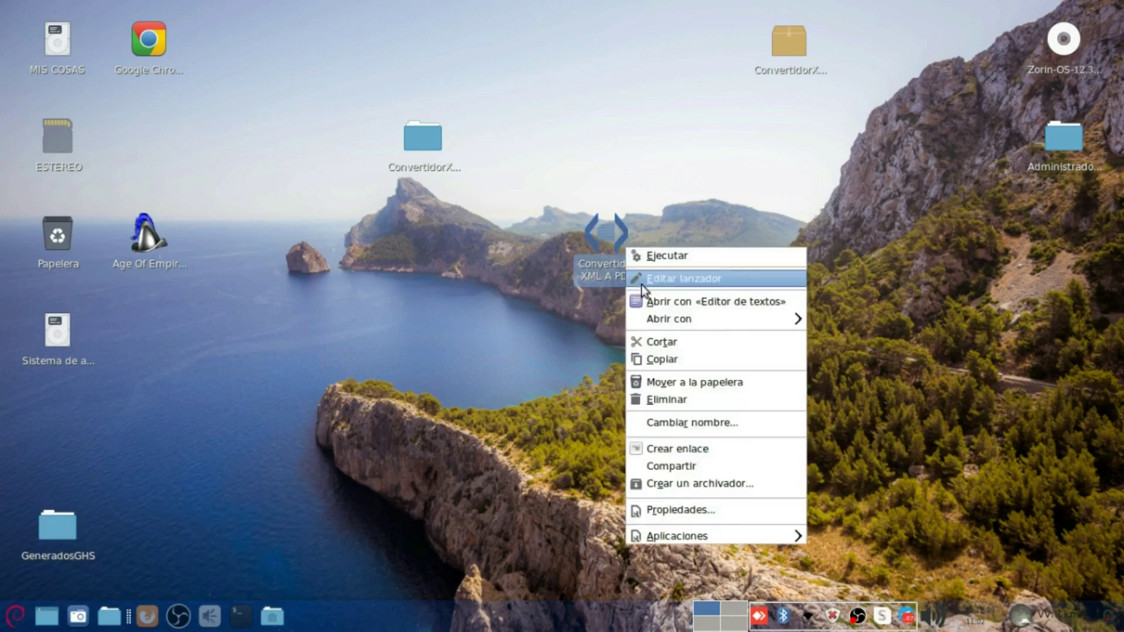
click(705, 300)
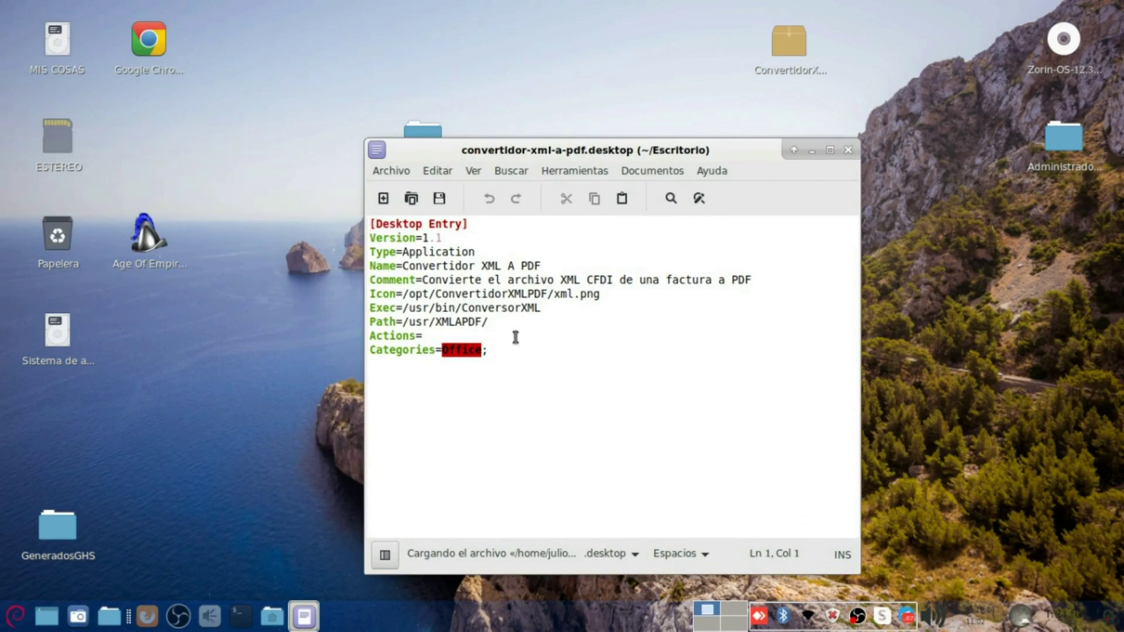
Step: Review the launcher's Type, Name, Comment, Icon and Exec lines
drag(488, 252, 370, 252)
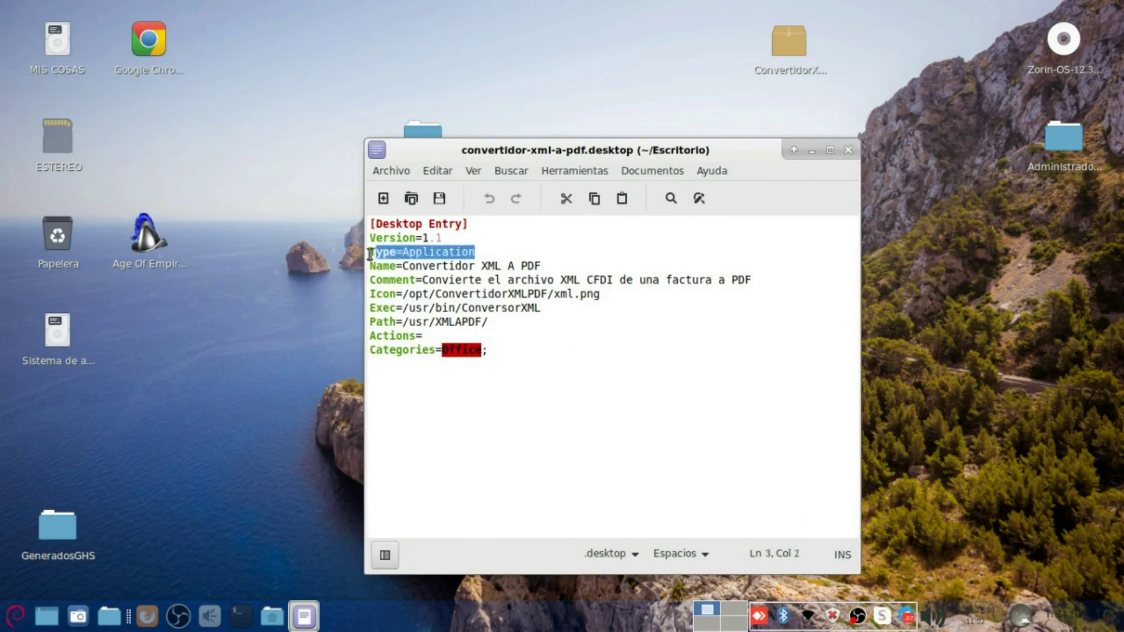
drag(544, 266, 370, 266)
drag(755, 280, 357, 279)
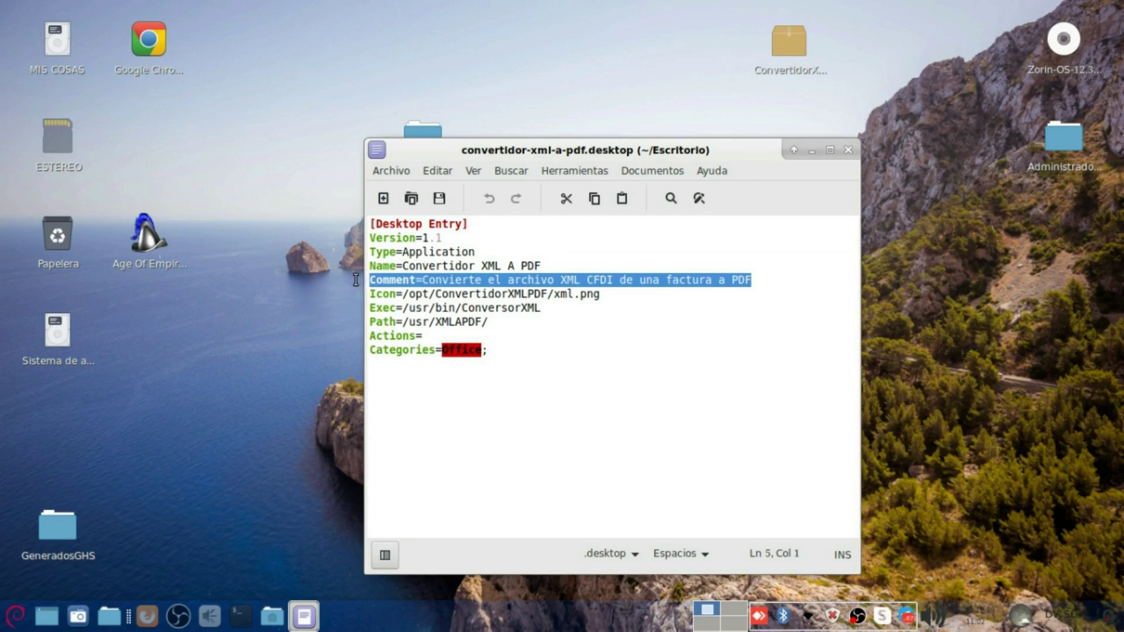
drag(598, 295, 567, 309)
click(412, 304)
click(409, 308)
click(549, 336)
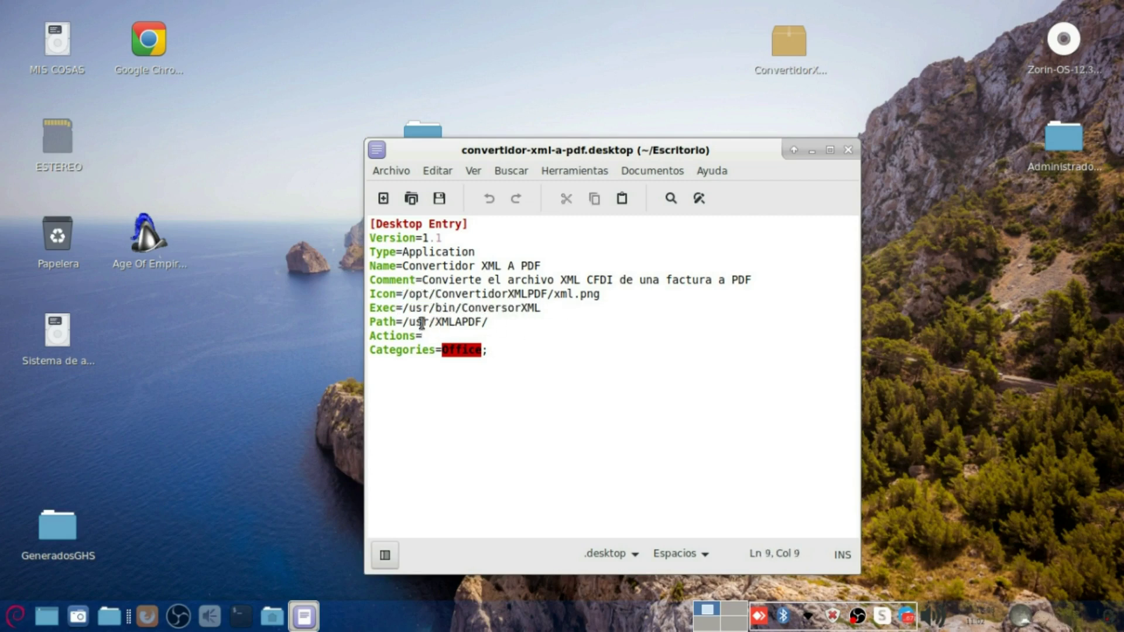
Step: Replace the old /usr/XMLAPDF/ Path with /opt/ConvertidorXMLPDF/, save and close Mousepad
drag(405, 322, 488, 323)
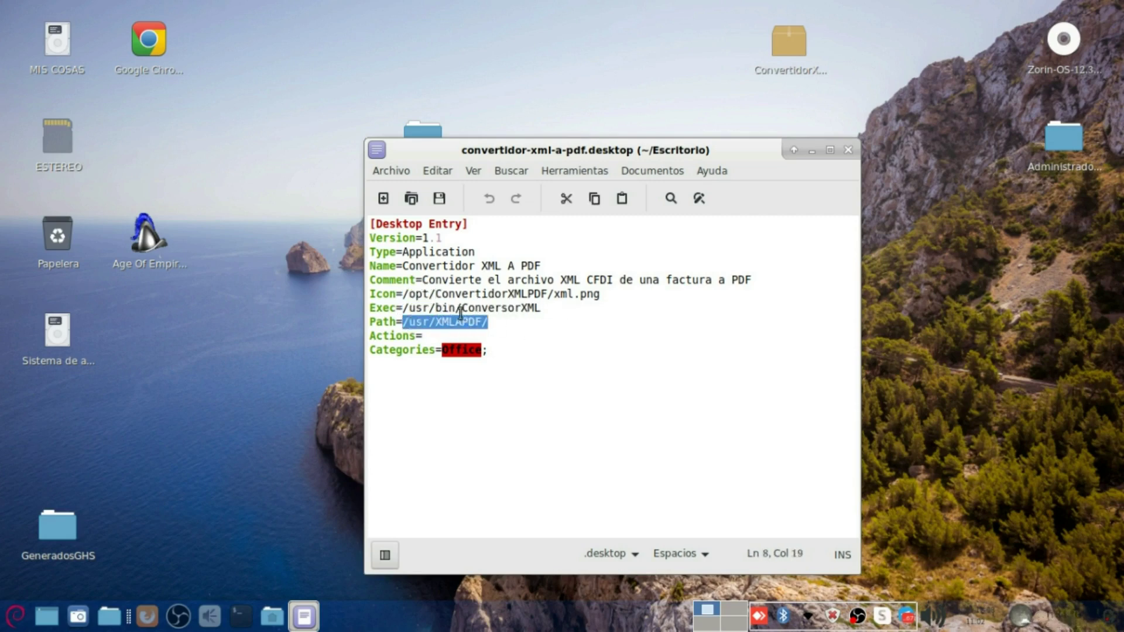
drag(404, 294, 555, 295)
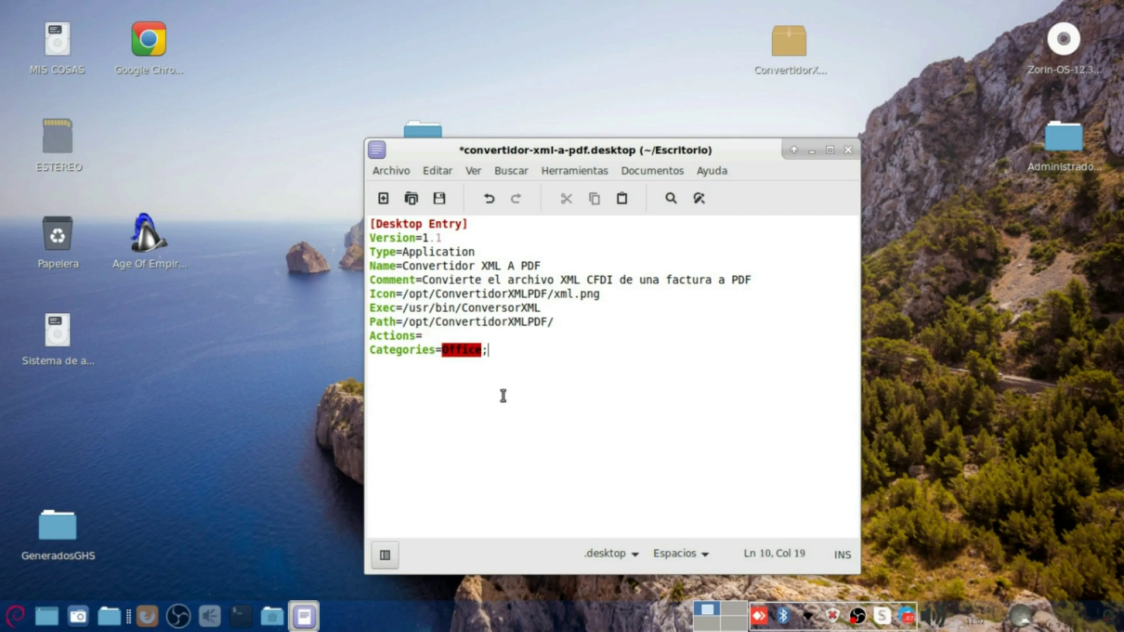
key(ctrl+s)
click(849, 151)
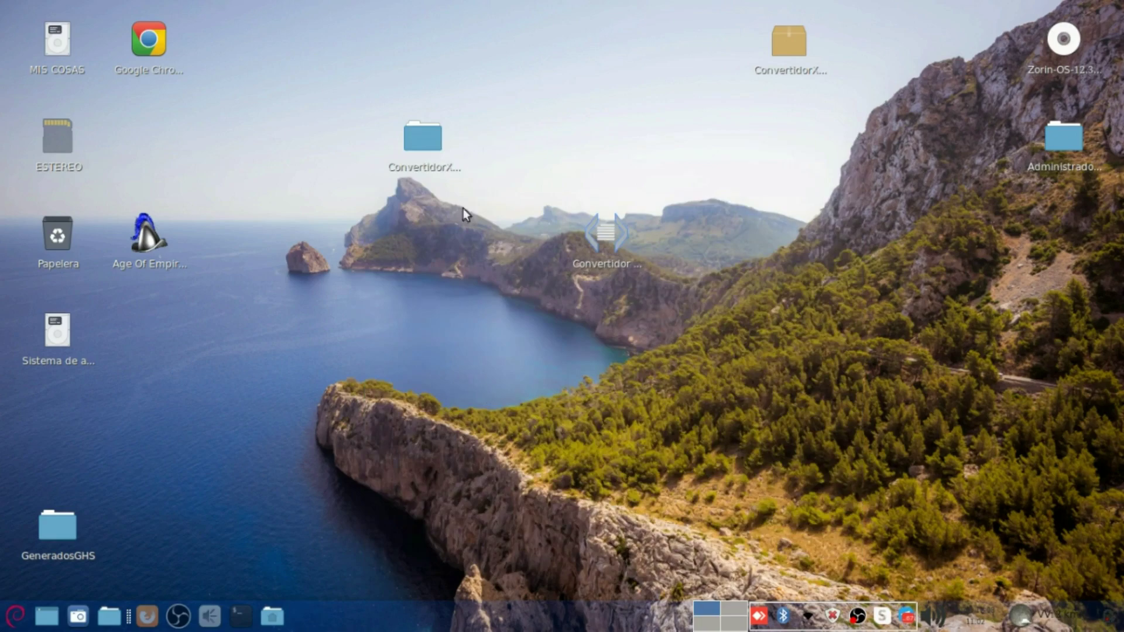
Step: Open Thunar, go up to the filesystem root and jump to usr
click(112, 618)
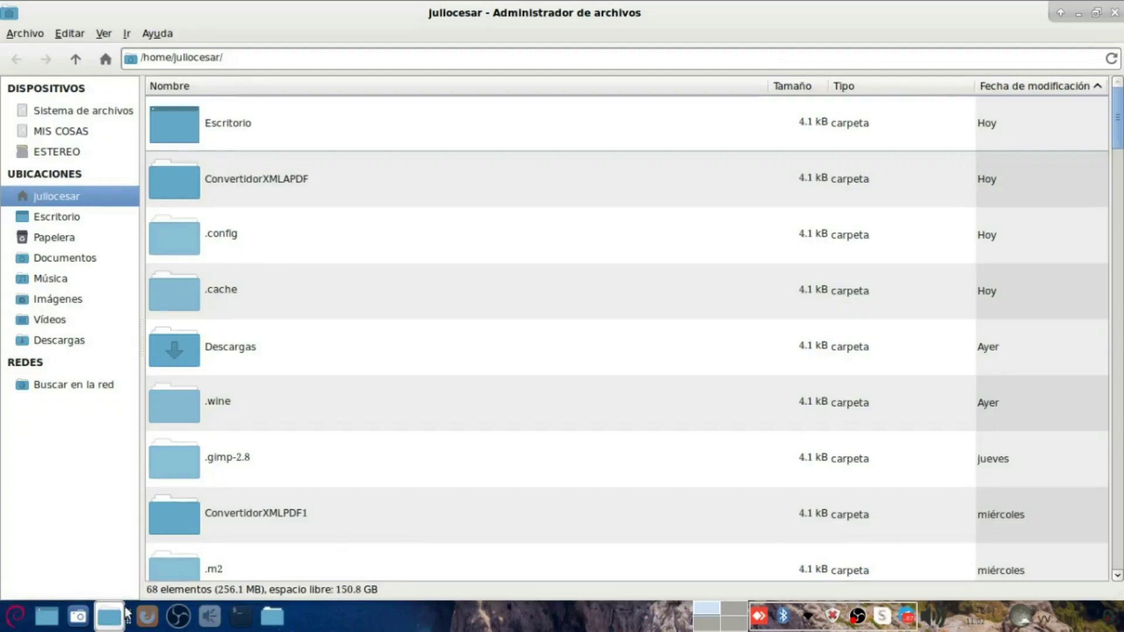
click(76, 64)
click(76, 65)
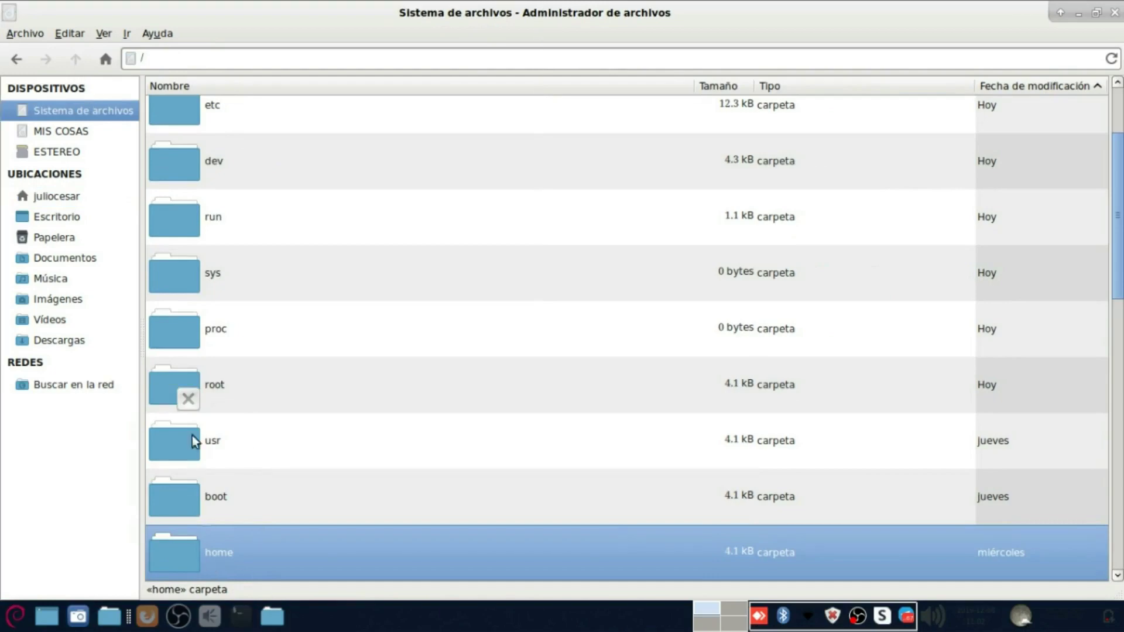
scroll(185, 395, up, 2)
scroll(185, 394, down, 10)
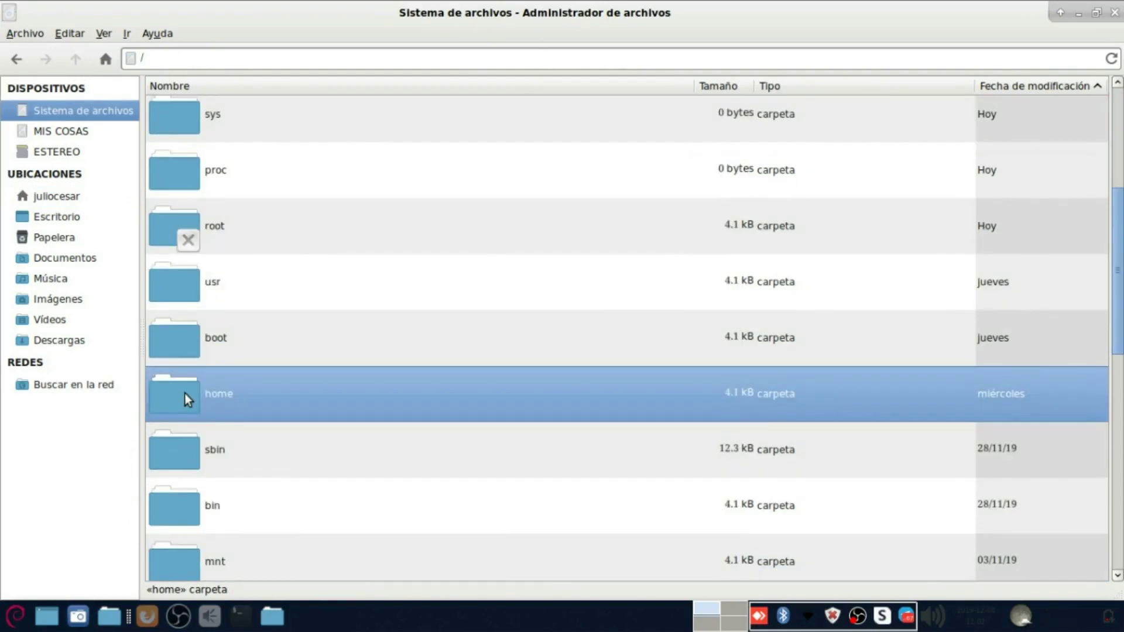
scroll(184, 393, up, 10)
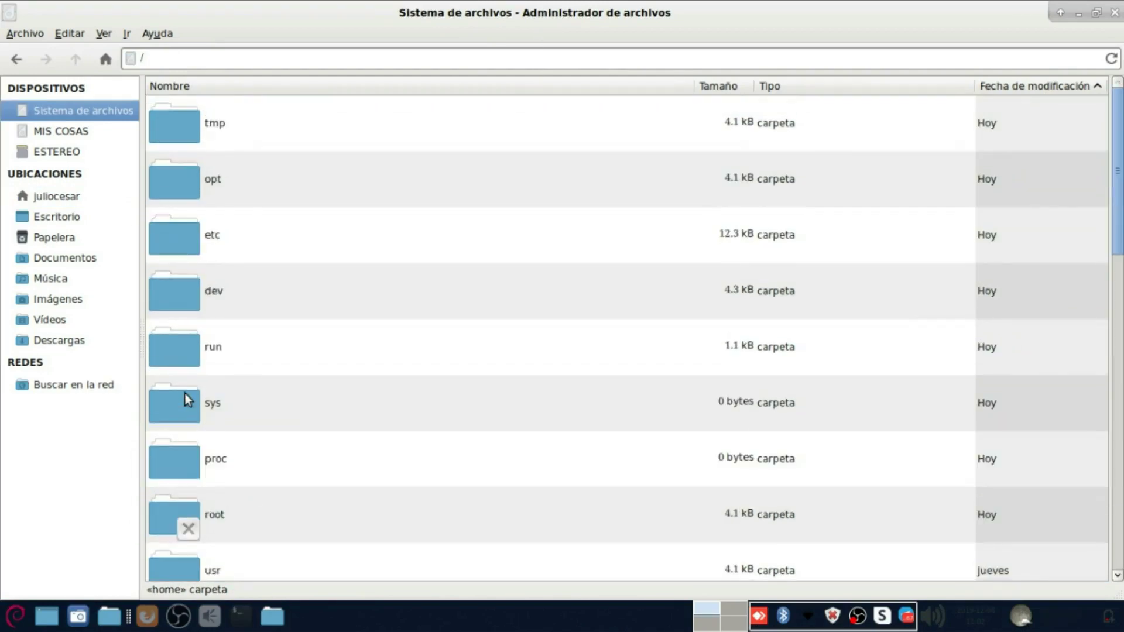
click(191, 294)
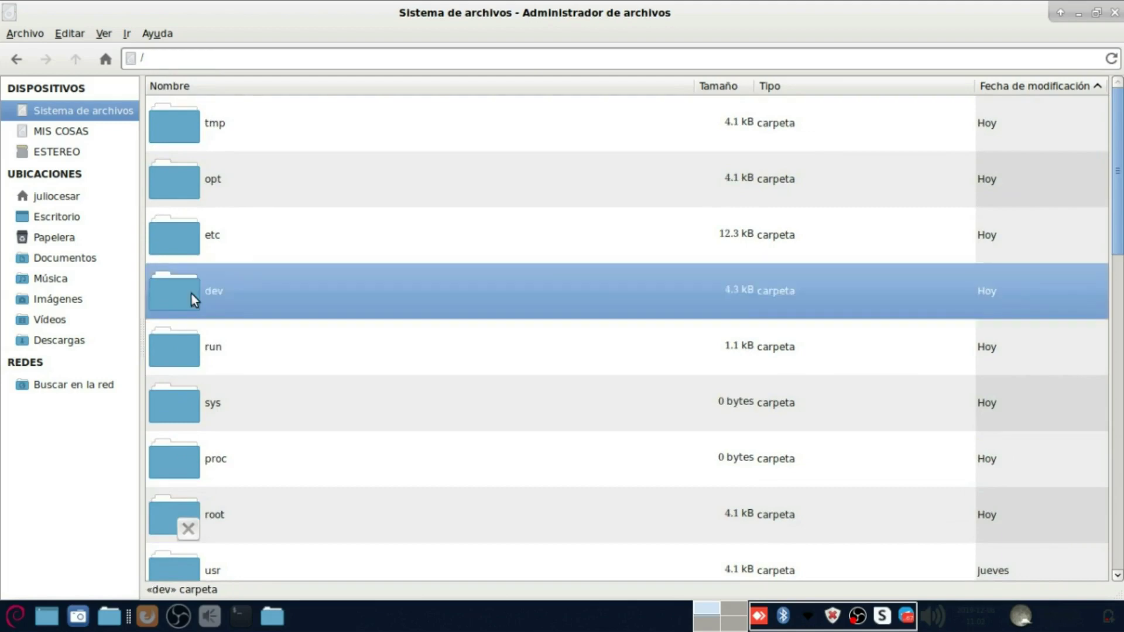
text(u)
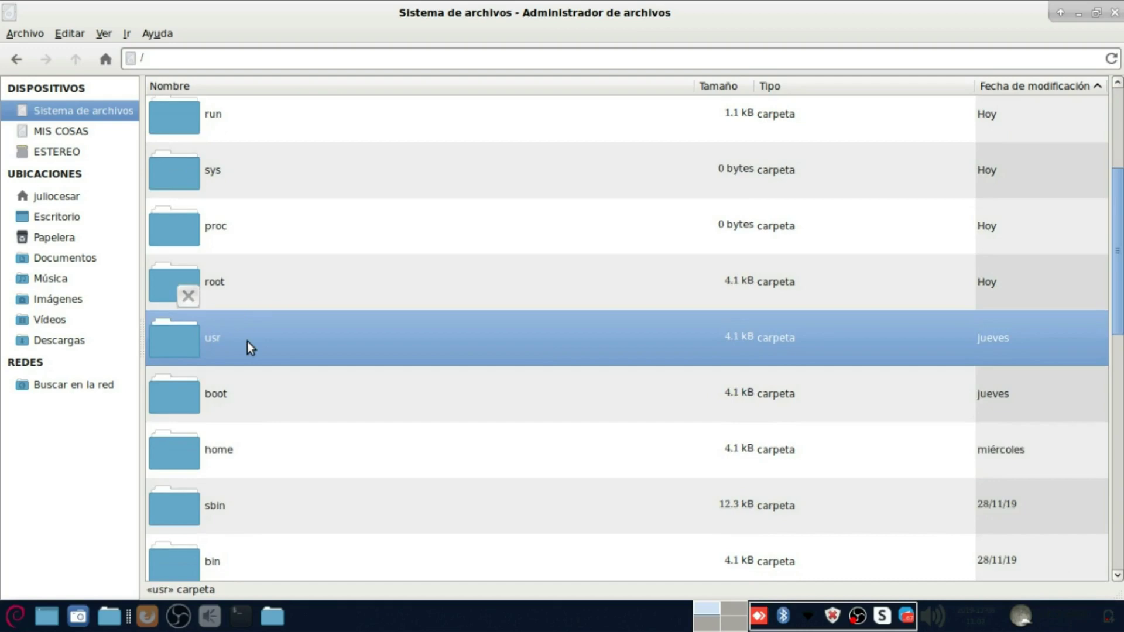
Step: Open usr with administrator rights and browse to share/applications
right_click(198, 341)
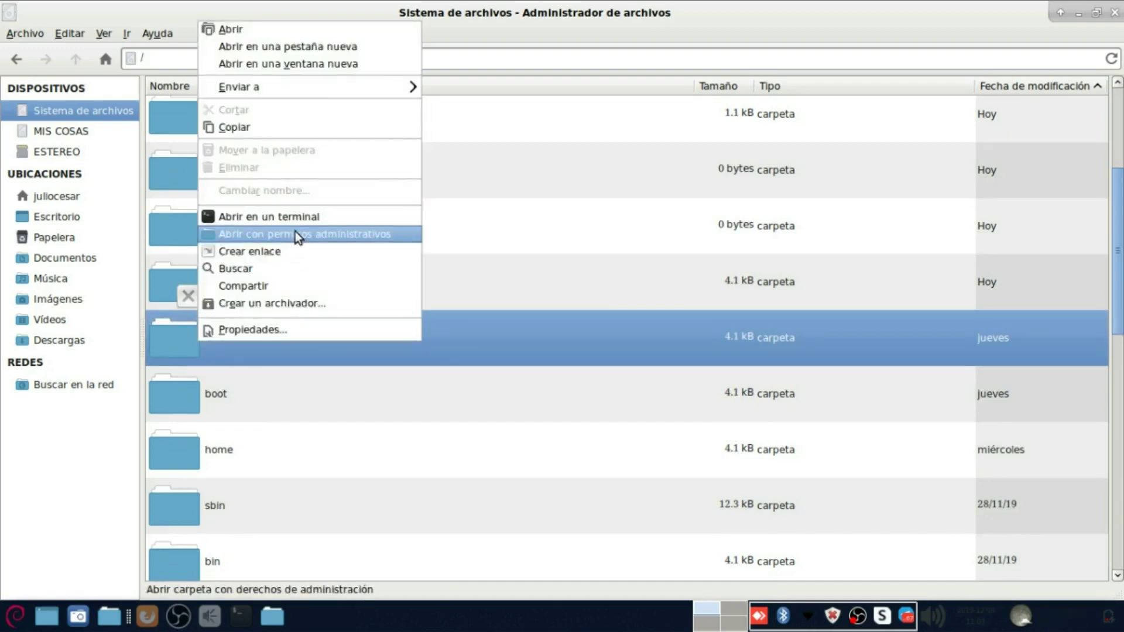
click(295, 232)
text(***************)
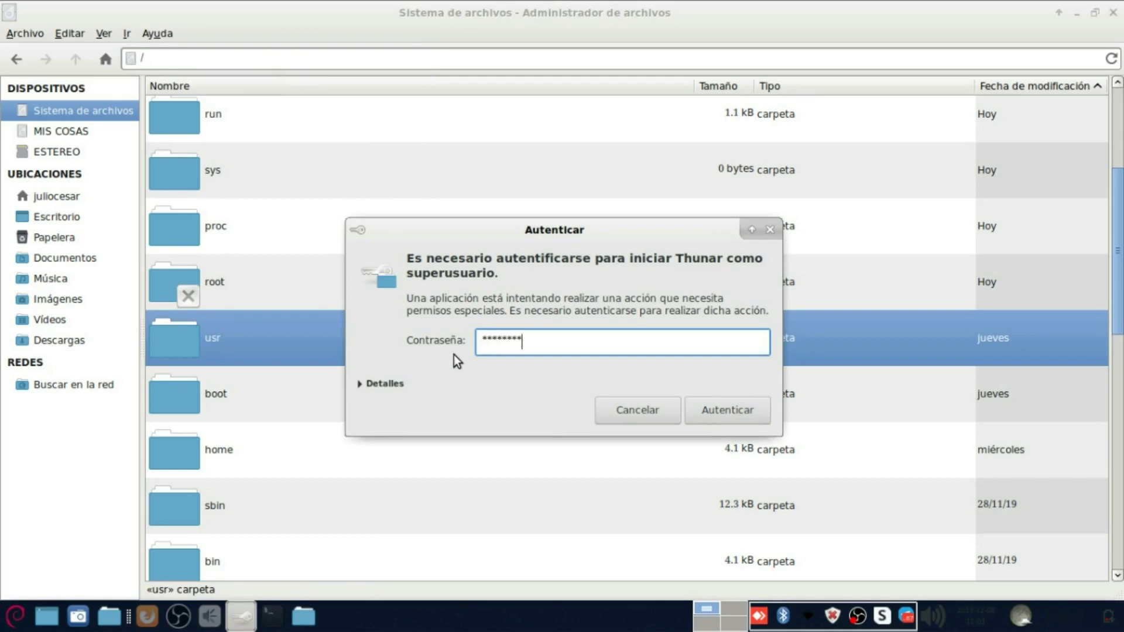
key(Return)
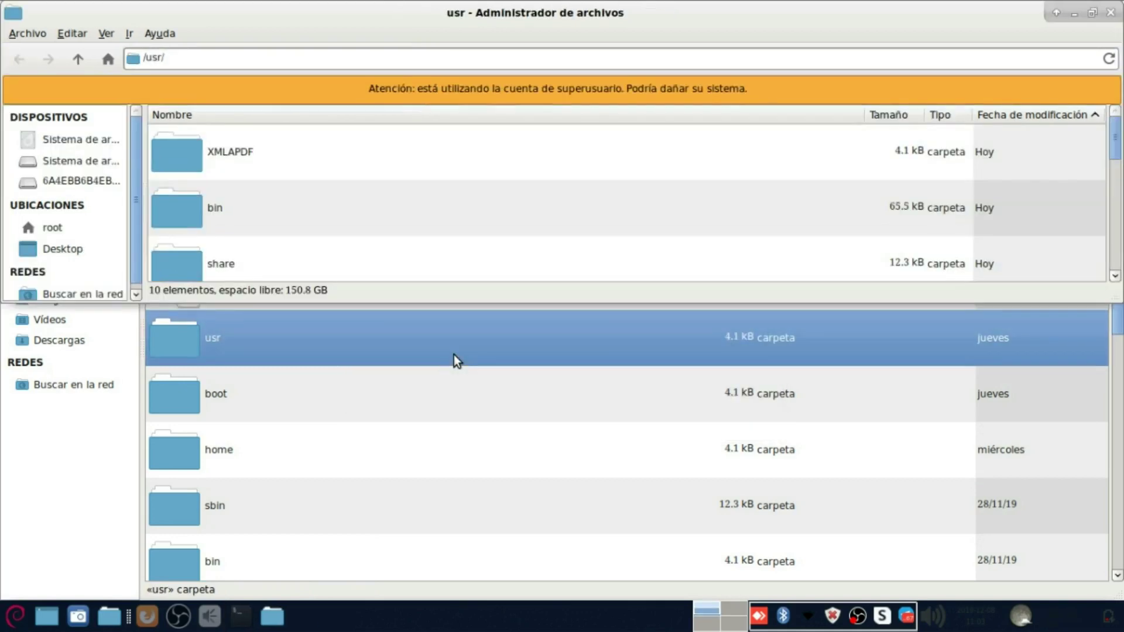
double_click(271, 20)
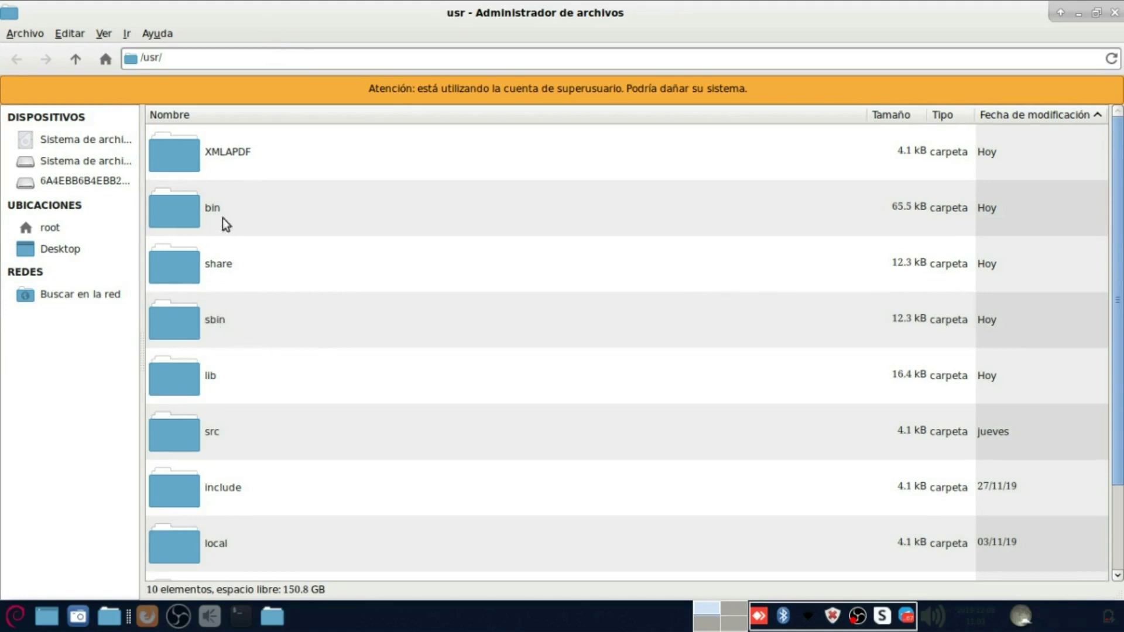
double_click(217, 258)
double_click(237, 164)
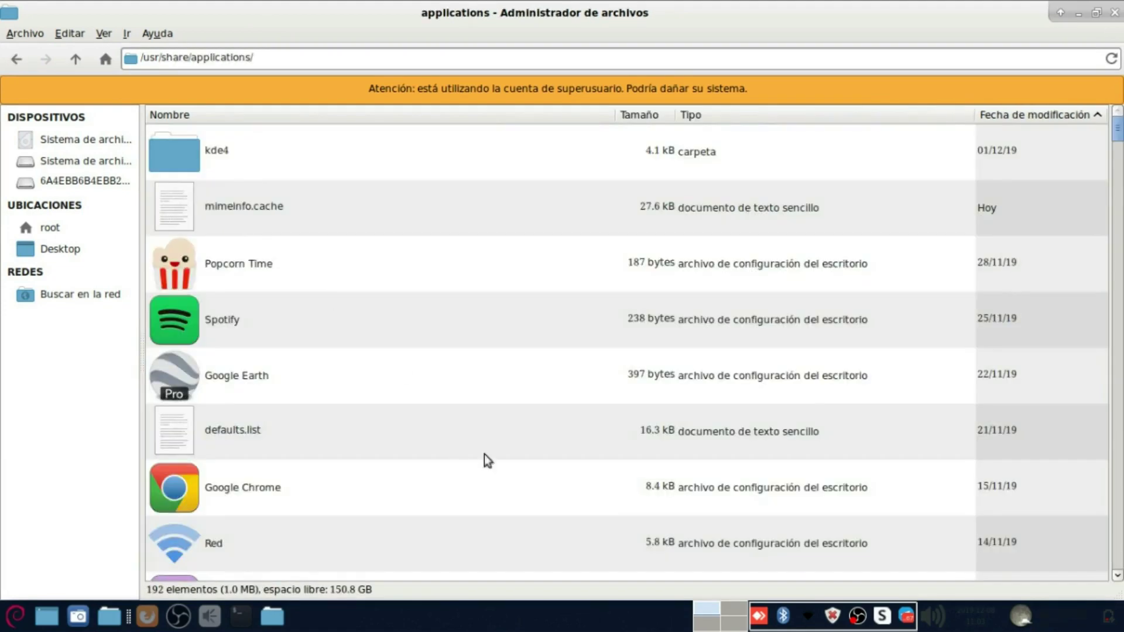
Step: Launch Convertidor XML A PDF and generate the report from Descargas/FACT_F208.xml
key(super)
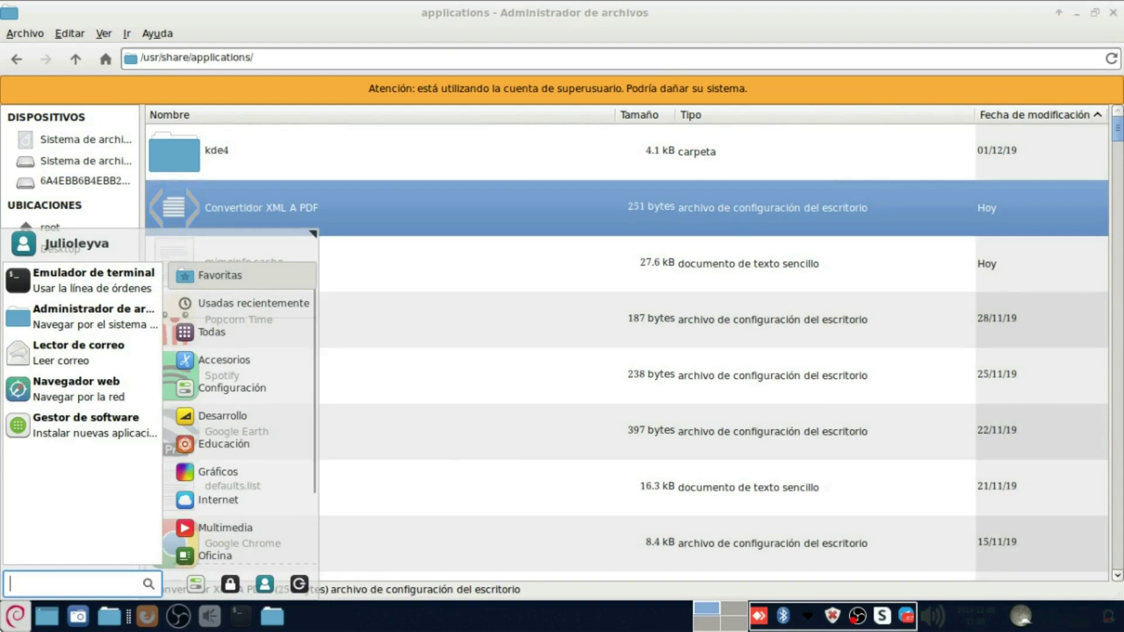
text(conve)
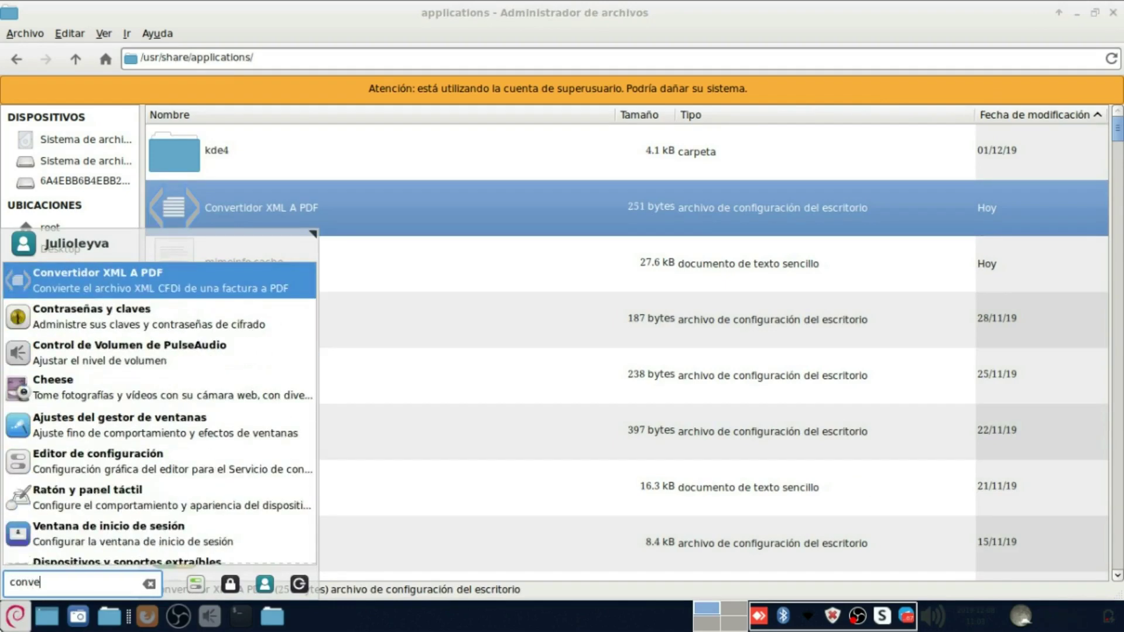
click(159, 282)
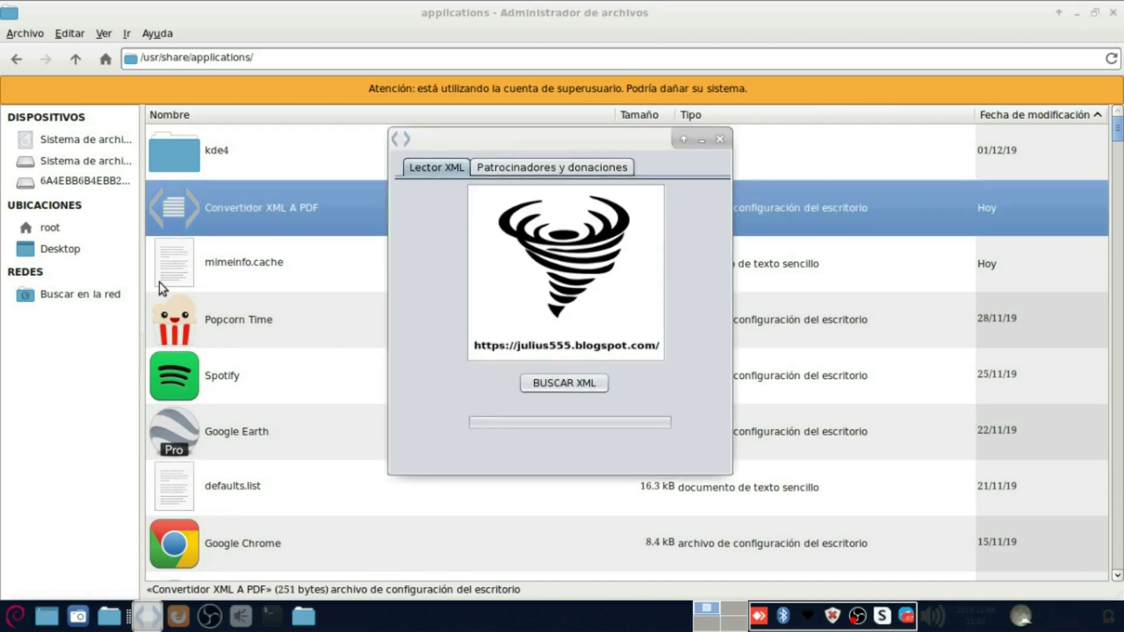
click(549, 384)
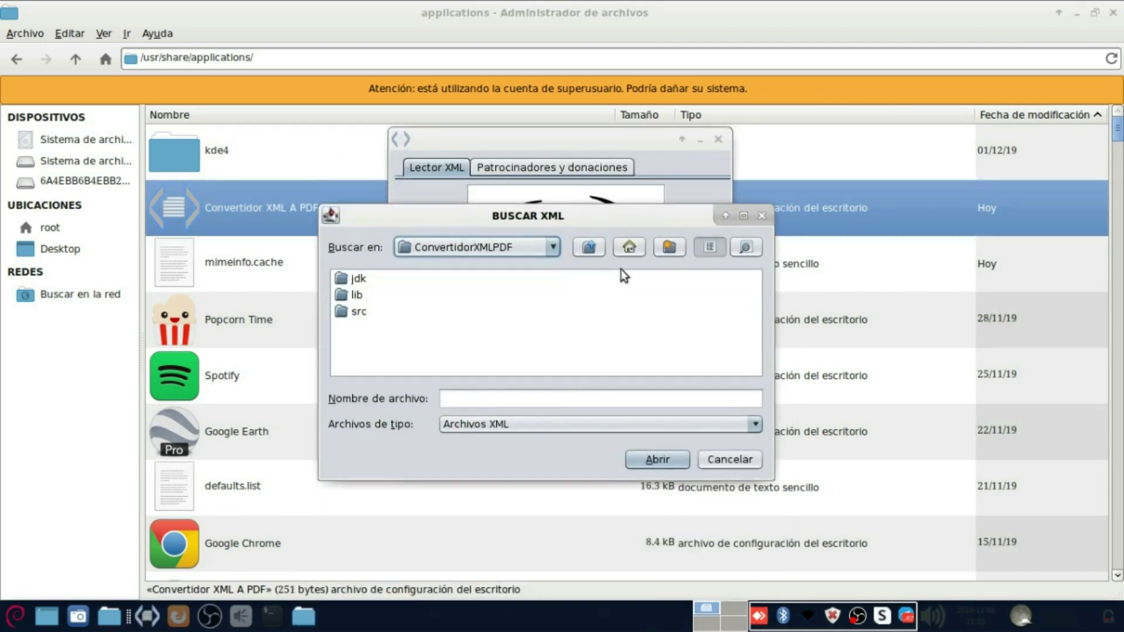
click(631, 246)
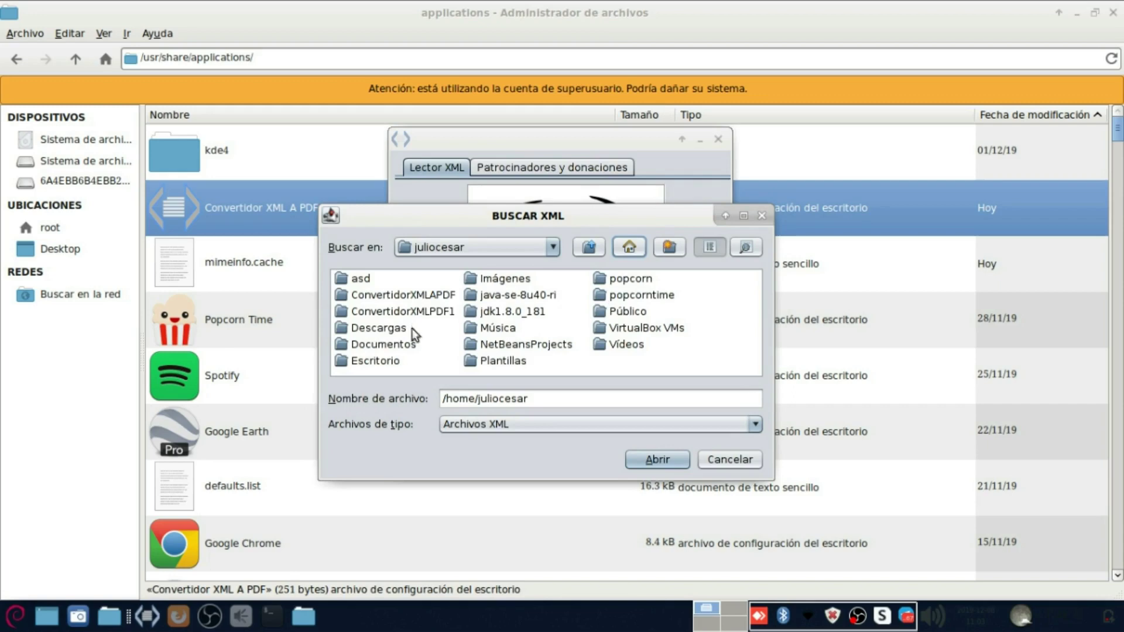
double_click(389, 330)
double_click(539, 314)
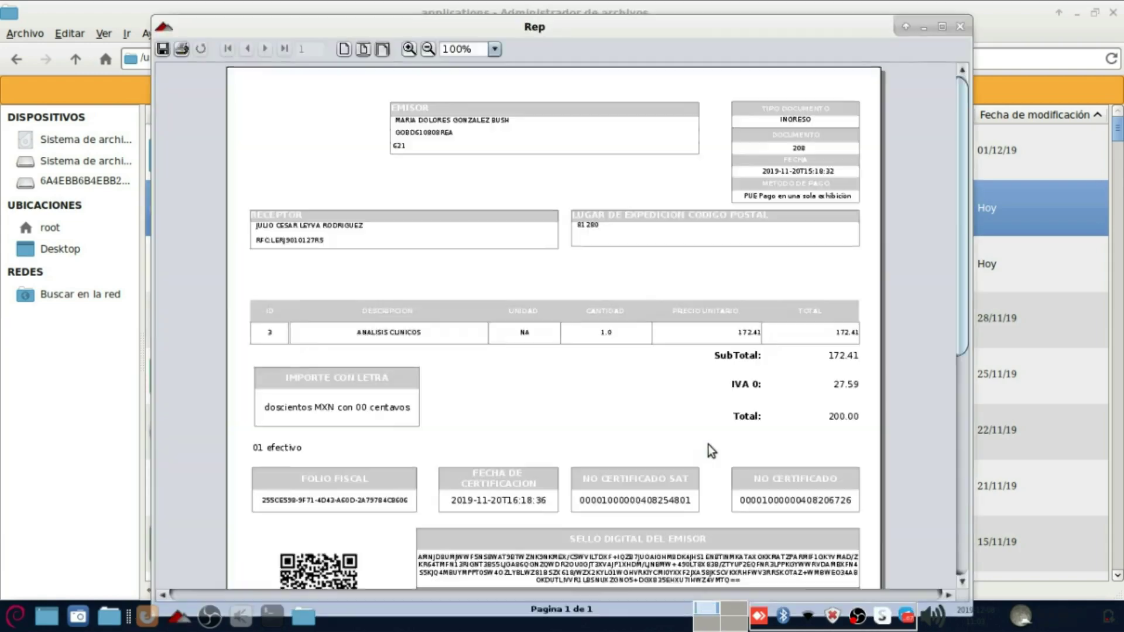
drag(953, 312, 946, 220)
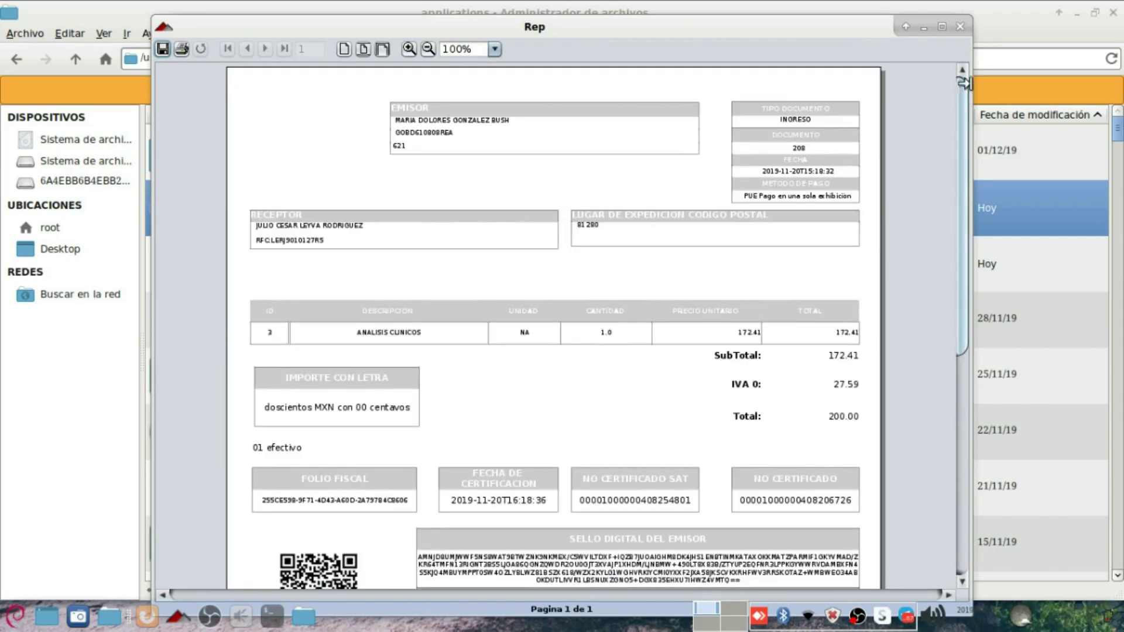
Step: Close the report viewer, converter and both file manager windows, then move the launcher near the top
click(960, 25)
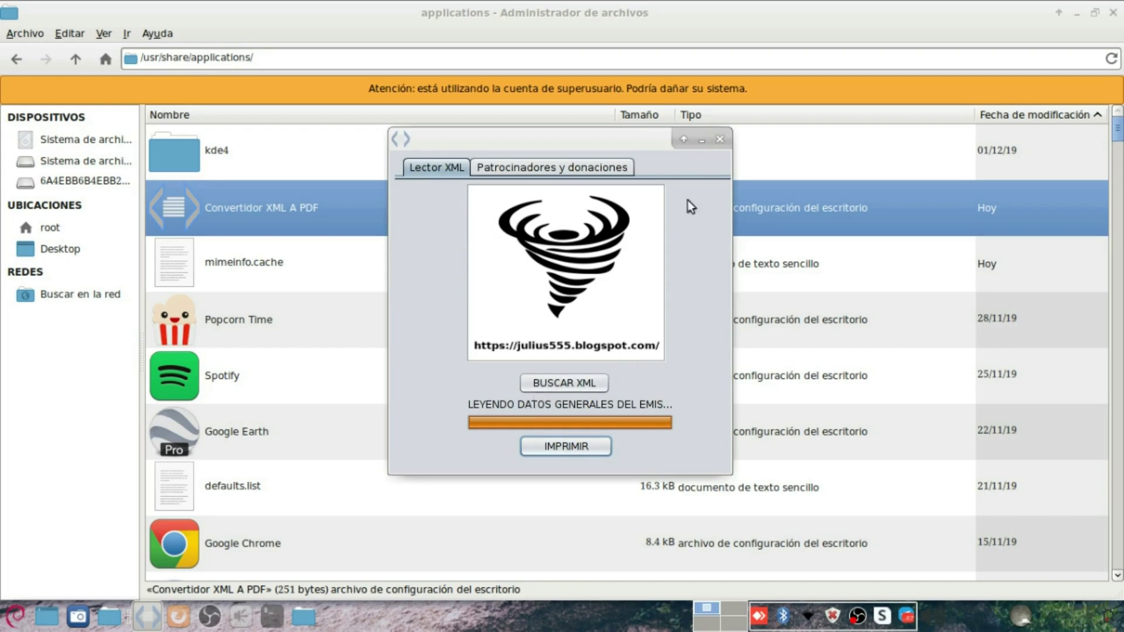
click(720, 140)
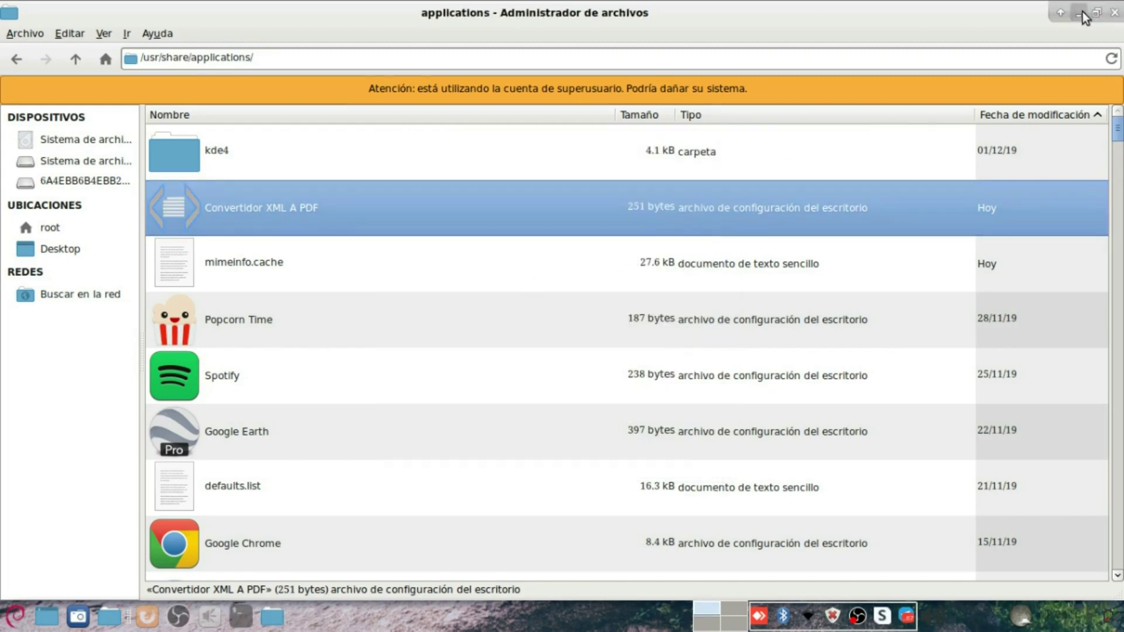
click(1114, 12)
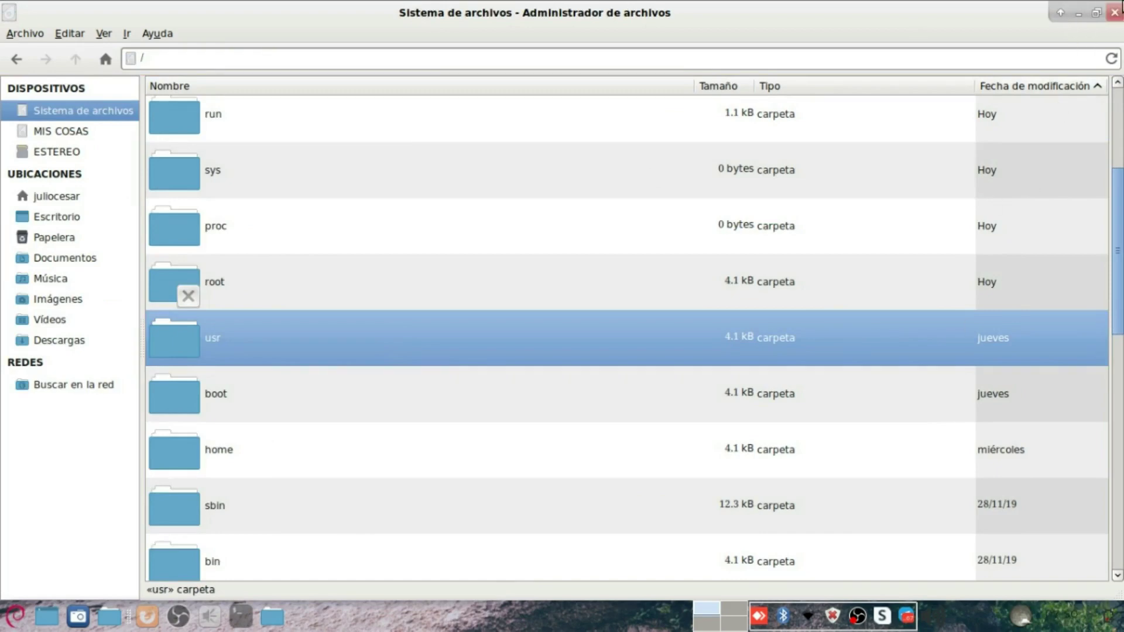
click(1116, 11)
drag(625, 271, 828, 192)
Step: Create a desktop folder named ConvertirdorXMLPDF, move it toward the centre and open it
click(419, 166)
right_click(423, 426)
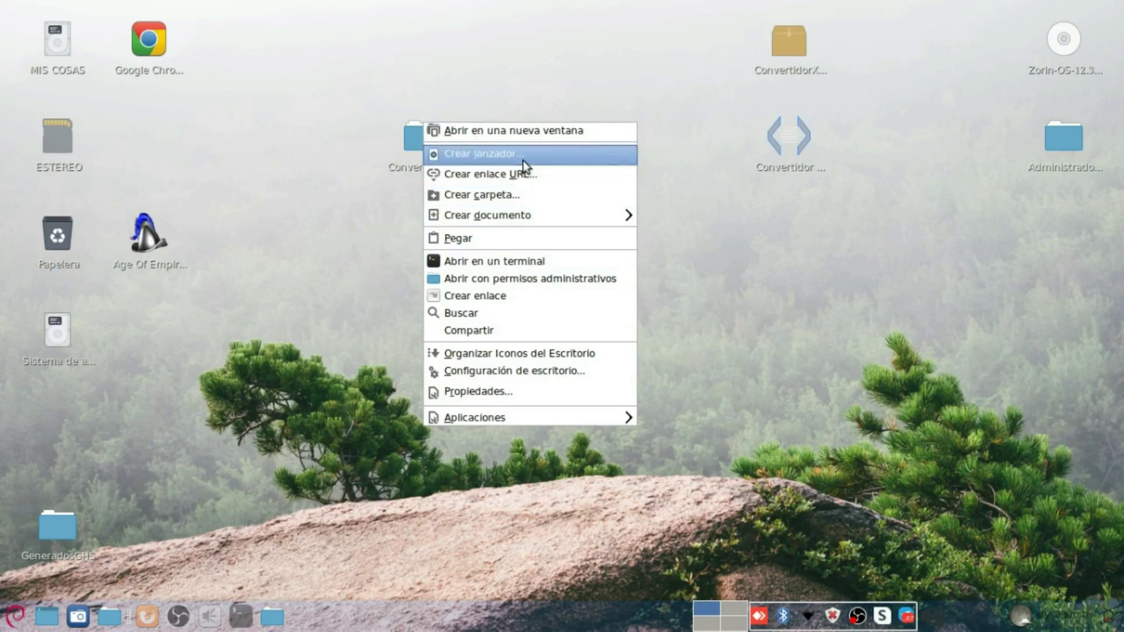
click(524, 195)
text(Converti)
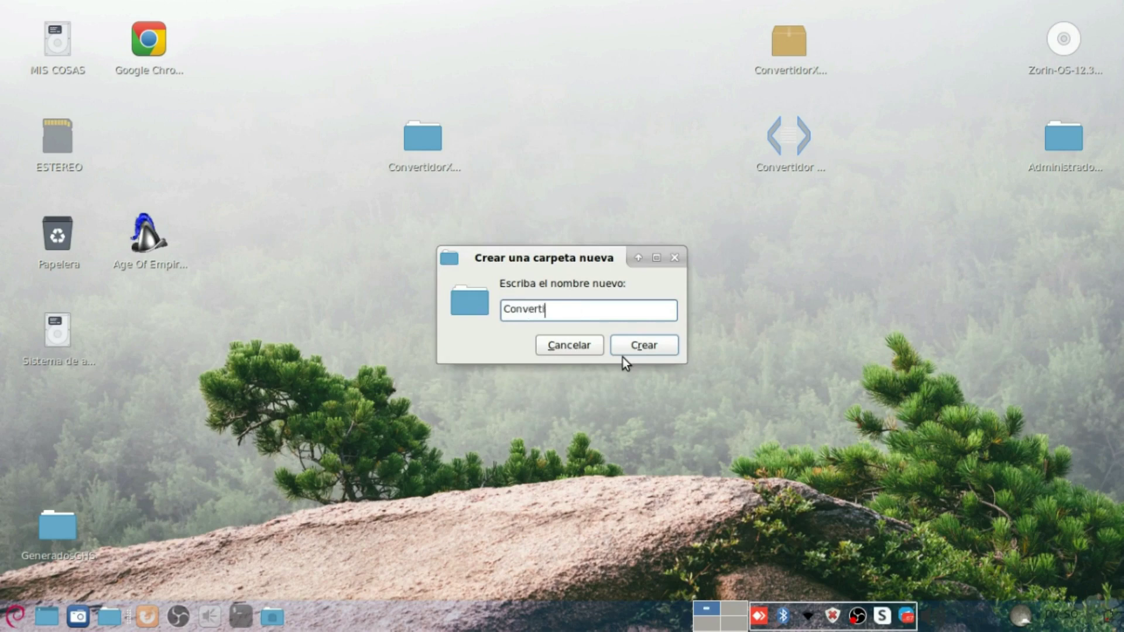
text(rdorXMLPDF)
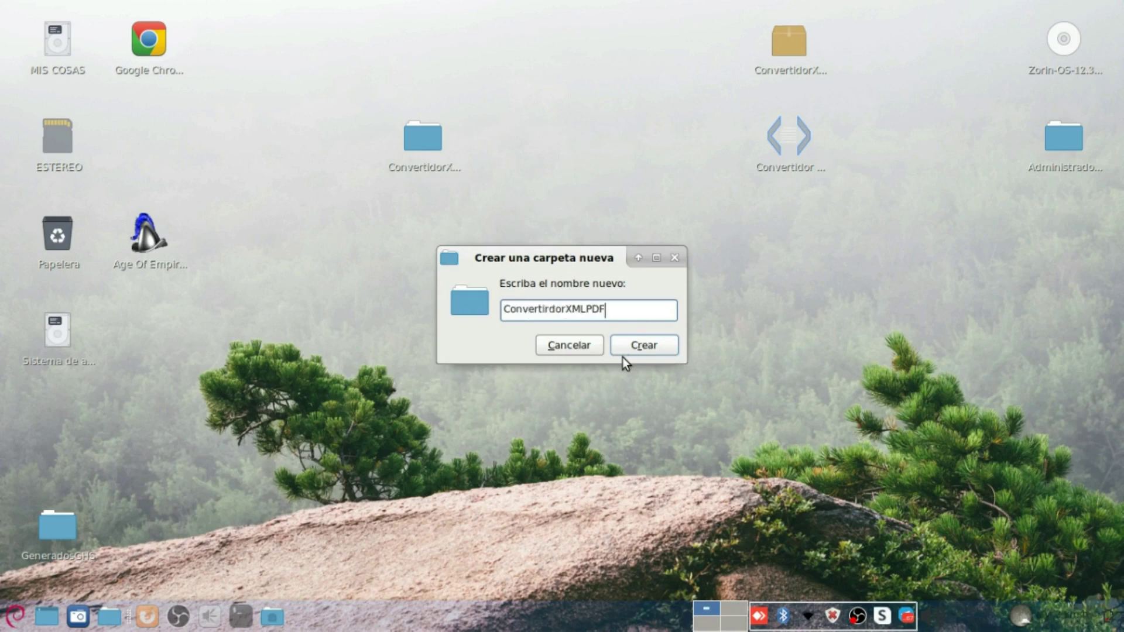
click(633, 348)
drag(57, 430, 685, 331)
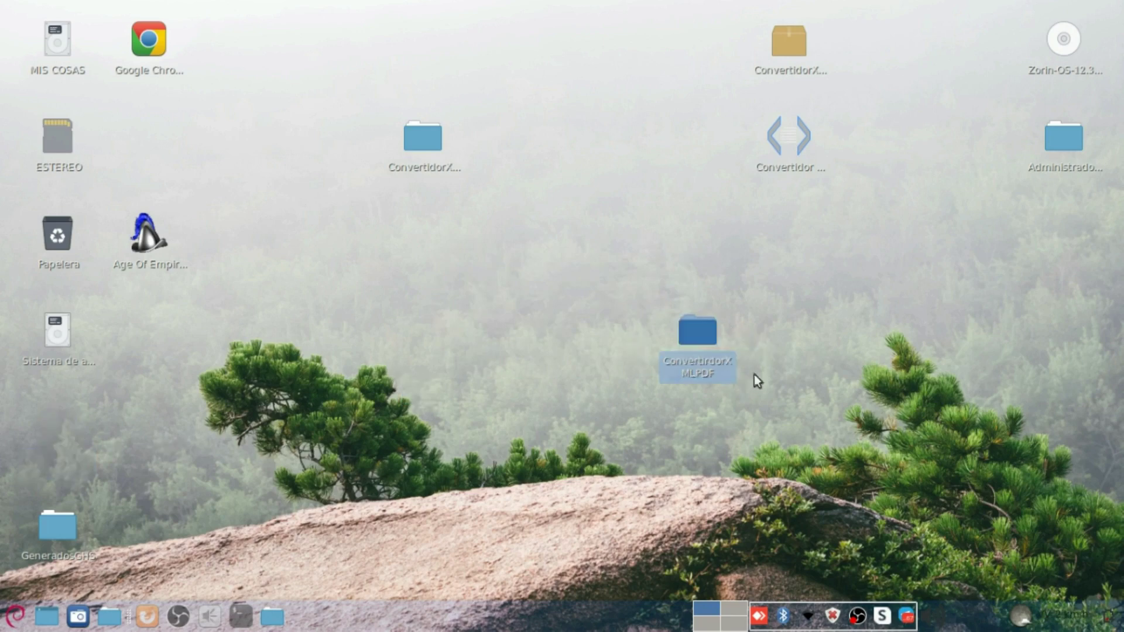
double_click(699, 337)
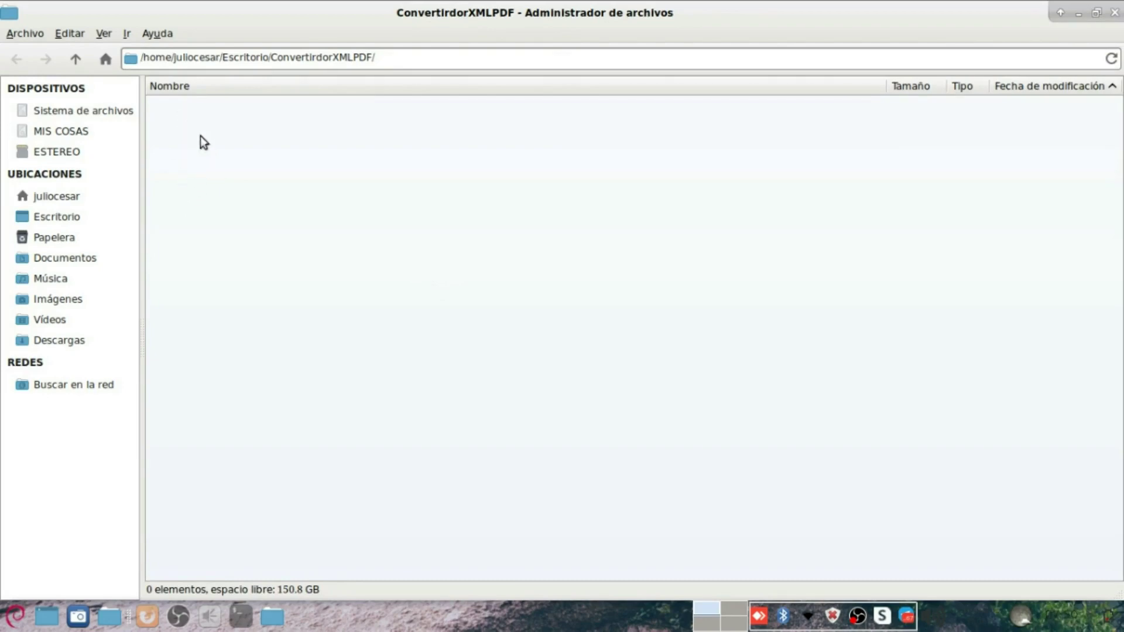
Step: Create a folder named opt inside ConvertirdorXMLPDF
right_click(212, 180)
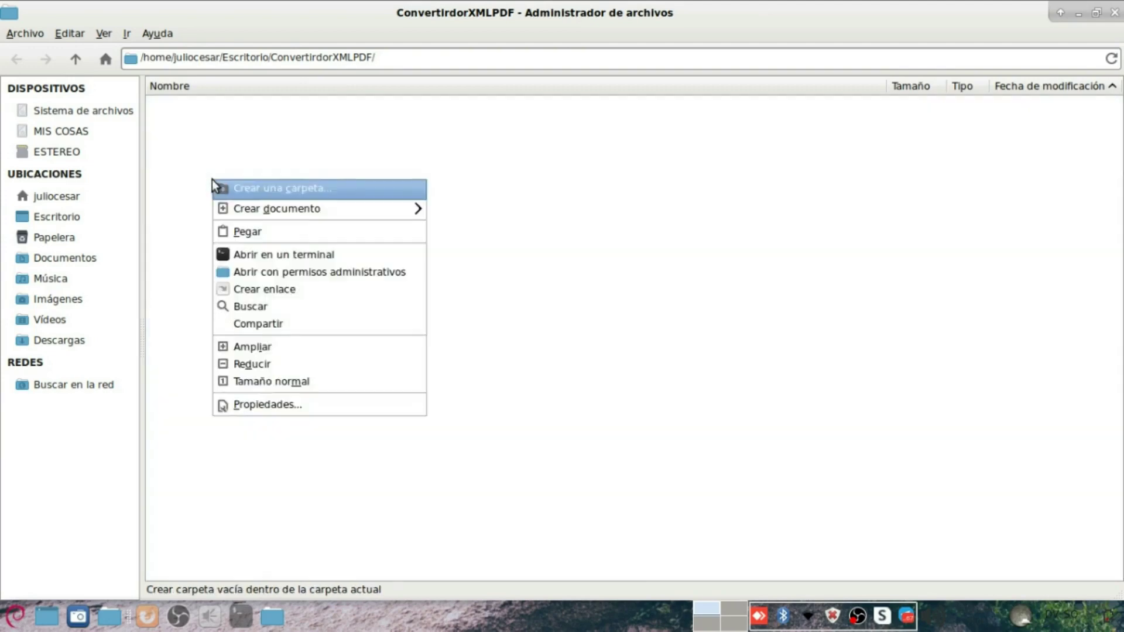
click(294, 188)
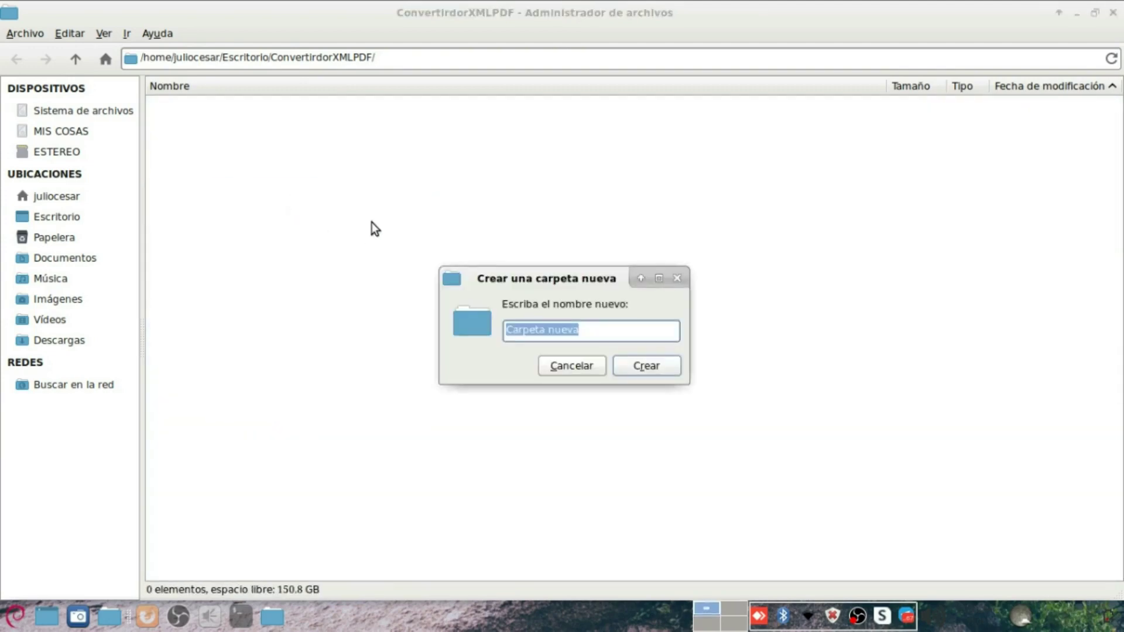
text(op)
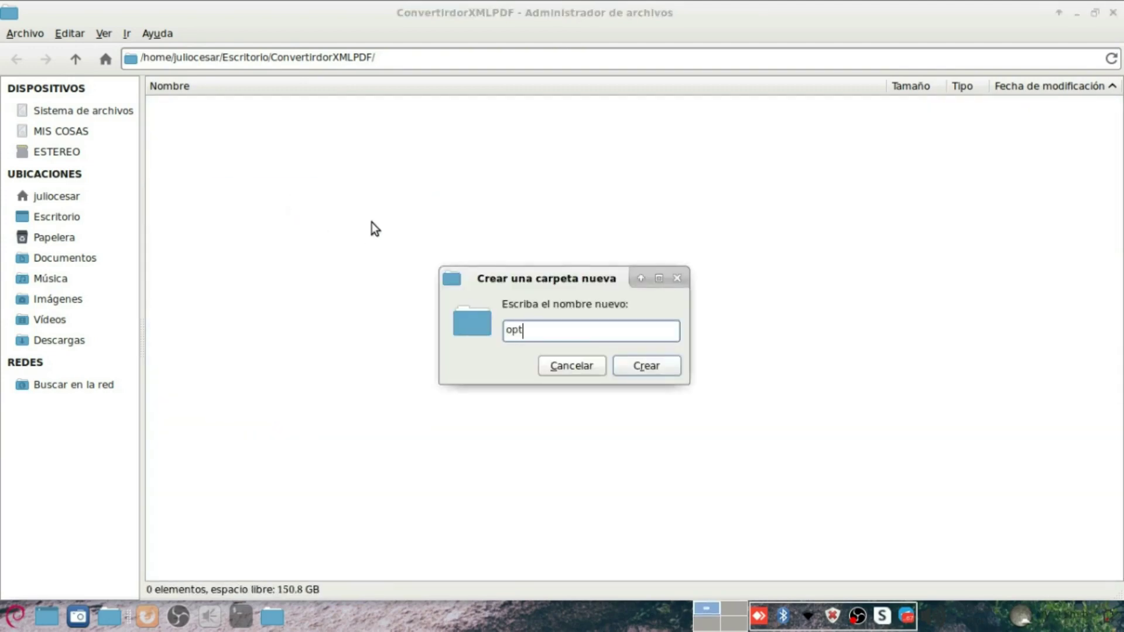
text(t)
key(Return)
Step: Shrink the window and open the ConvertidorXMLPDF1 folder from the desktop
double_click(199, 5)
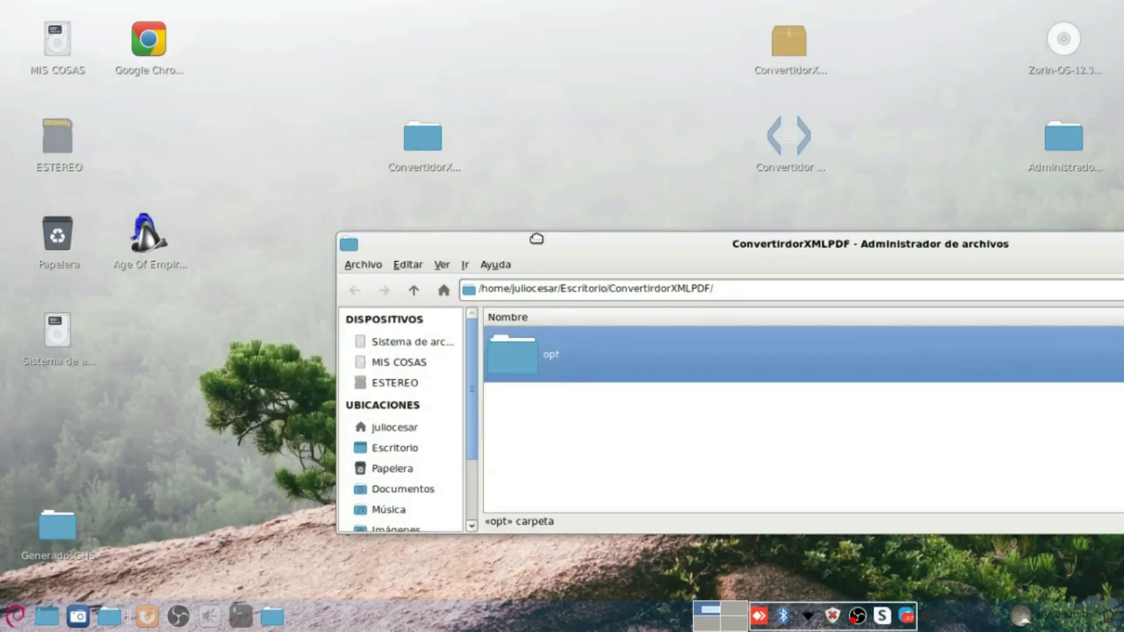
click(443, 139)
double_click(445, 138)
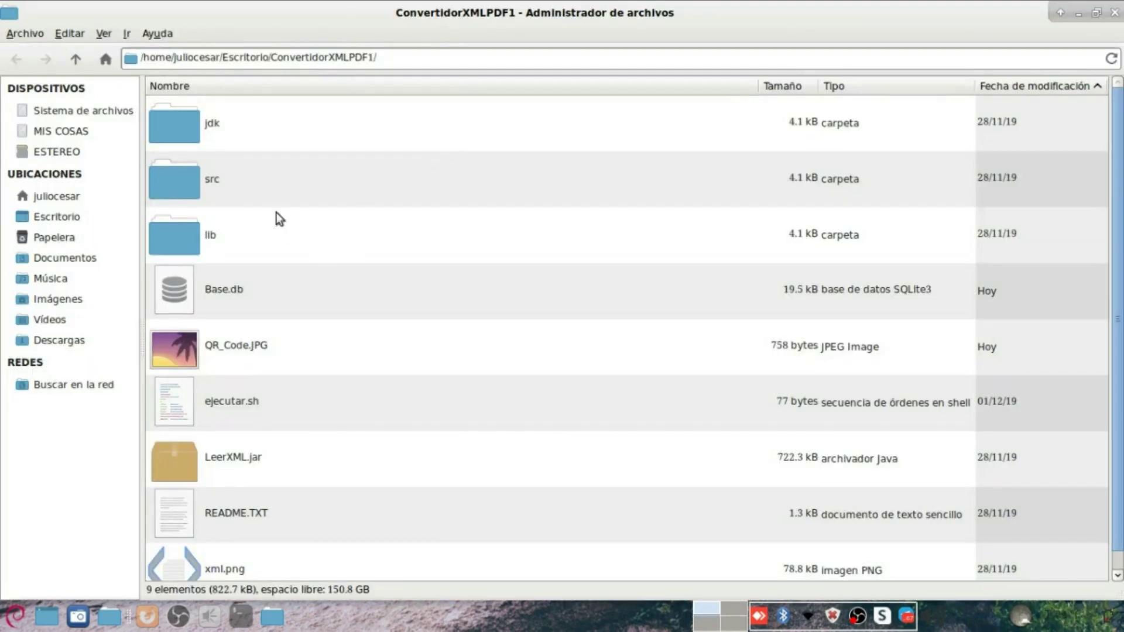
Step: Navigate up from the project folder to the filesystem root
click(202, 129)
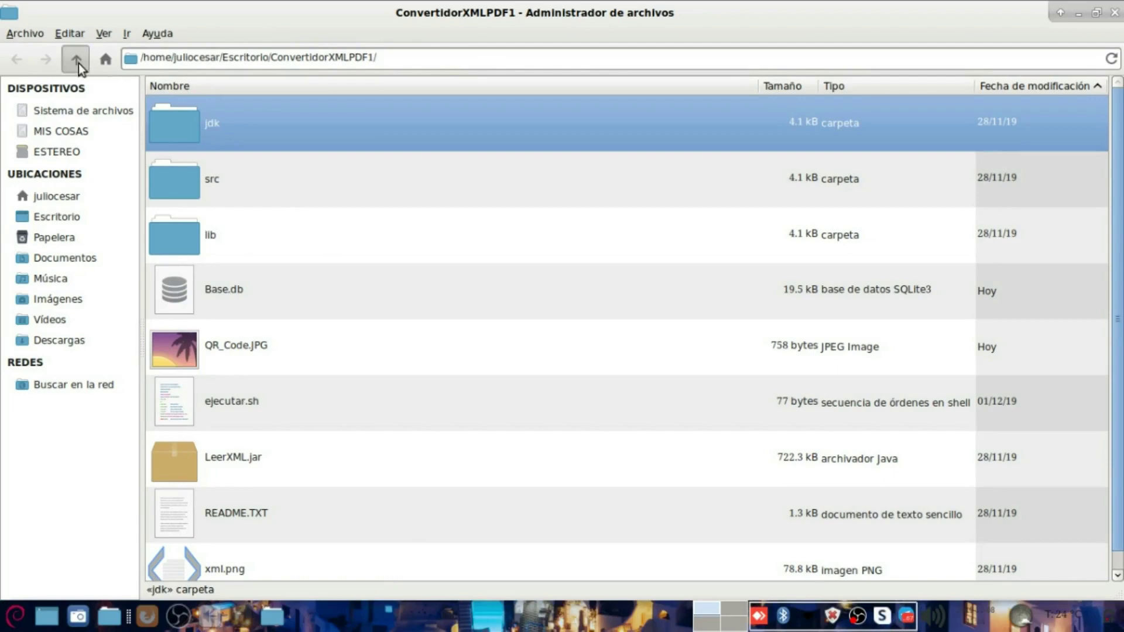
click(77, 60)
click(283, 116)
click(272, 179)
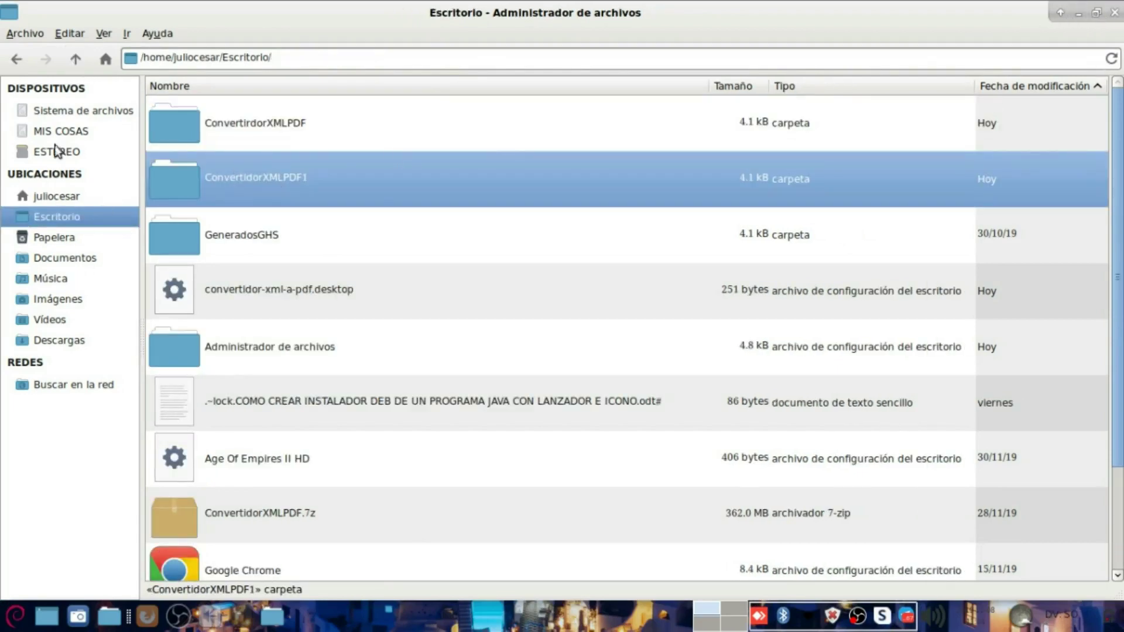
click(82, 61)
click(84, 63)
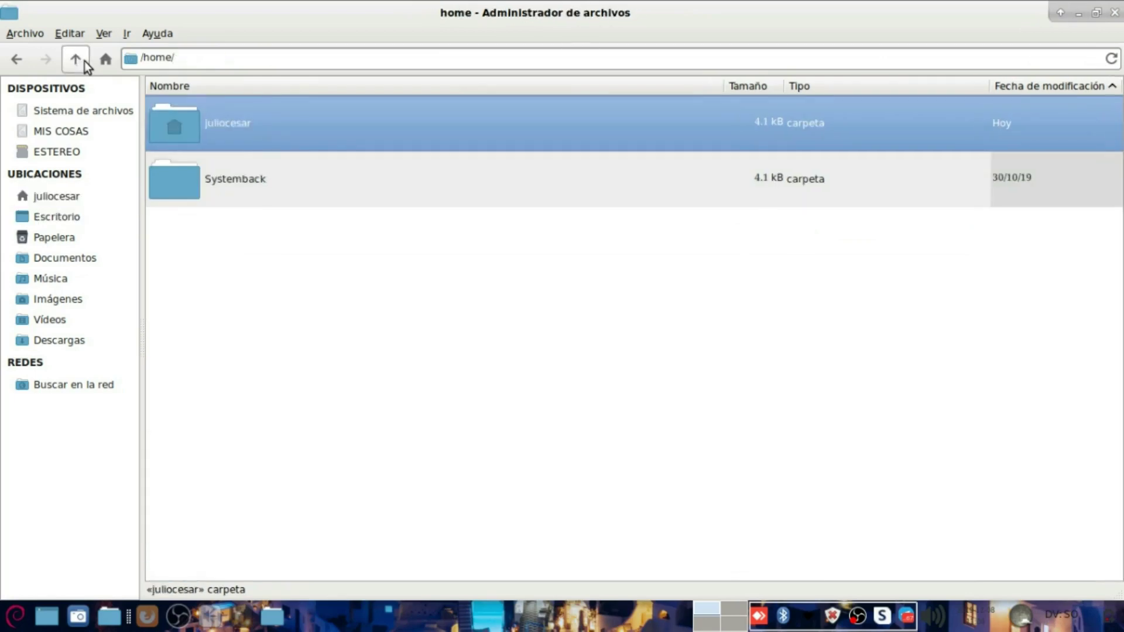
click(85, 63)
Step: Open /opt, locate the installed ConvertidorXMLPDF folder, and close that window
click(209, 332)
text(opt)
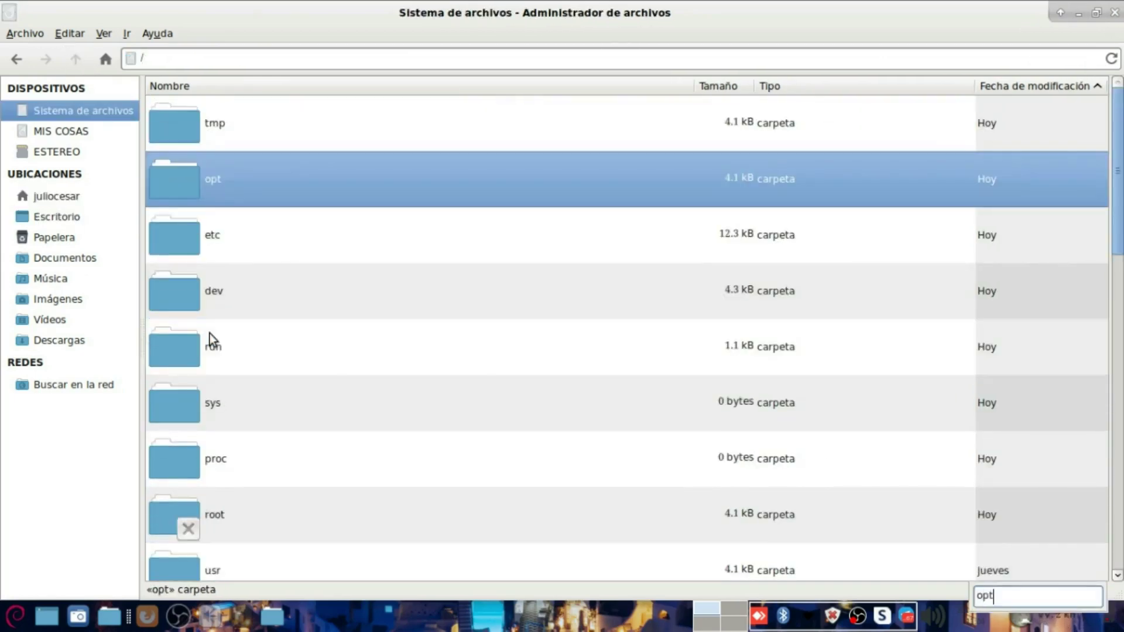
key(Return)
click(250, 128)
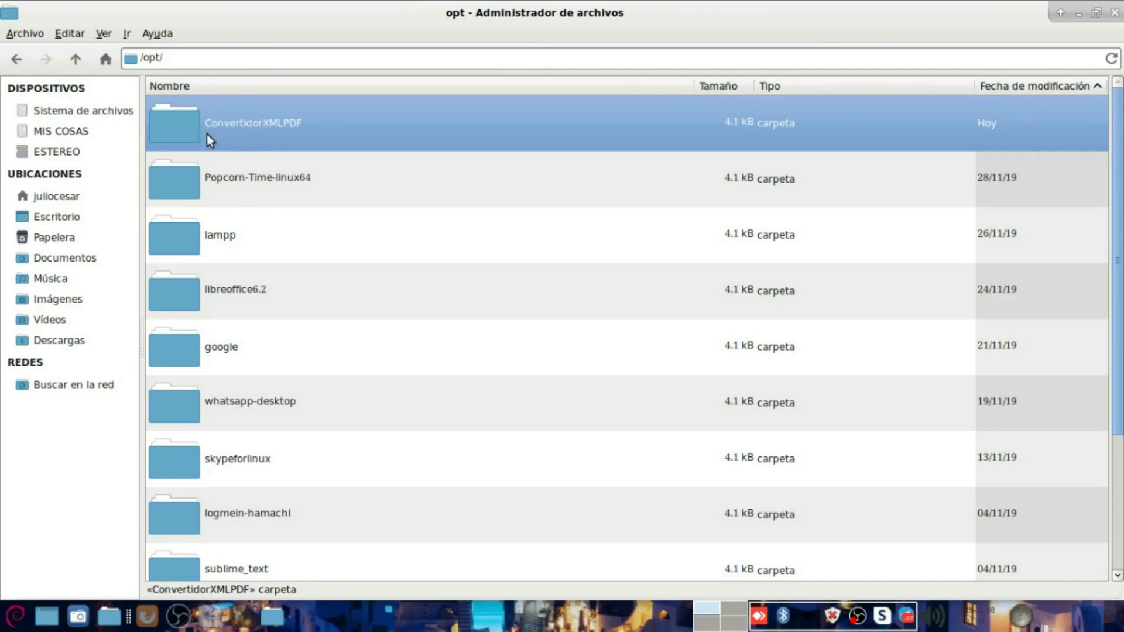
click(1066, 13)
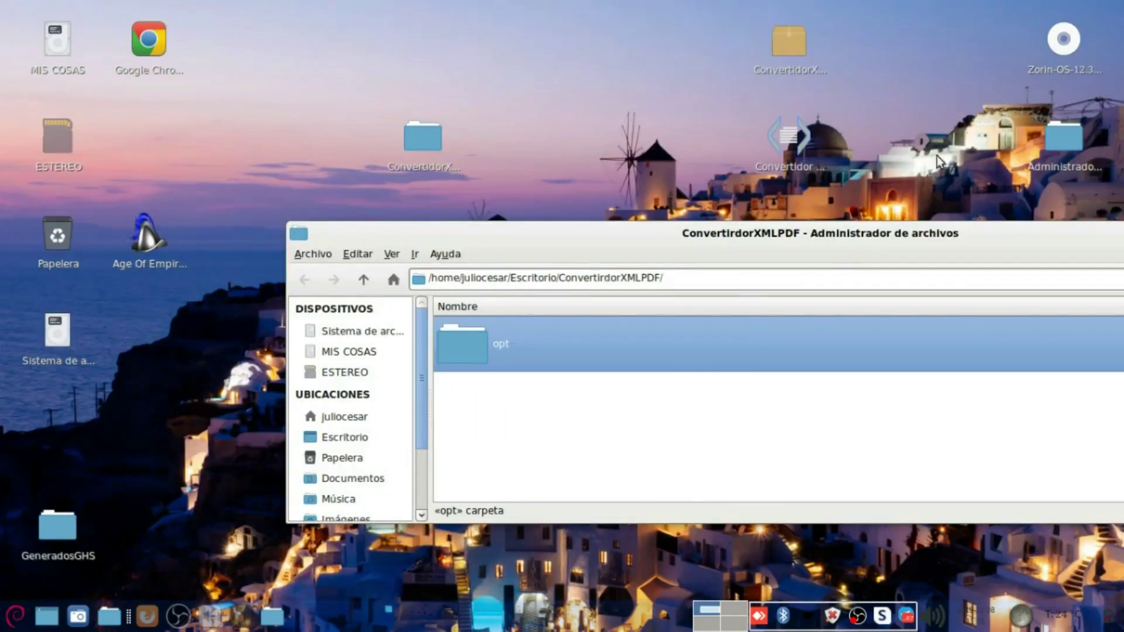
Step: Set Otros to Lectura y escritura on opt/ConvertidorXMLPDF, skipping all unchangeable symbolic links
double_click(481, 364)
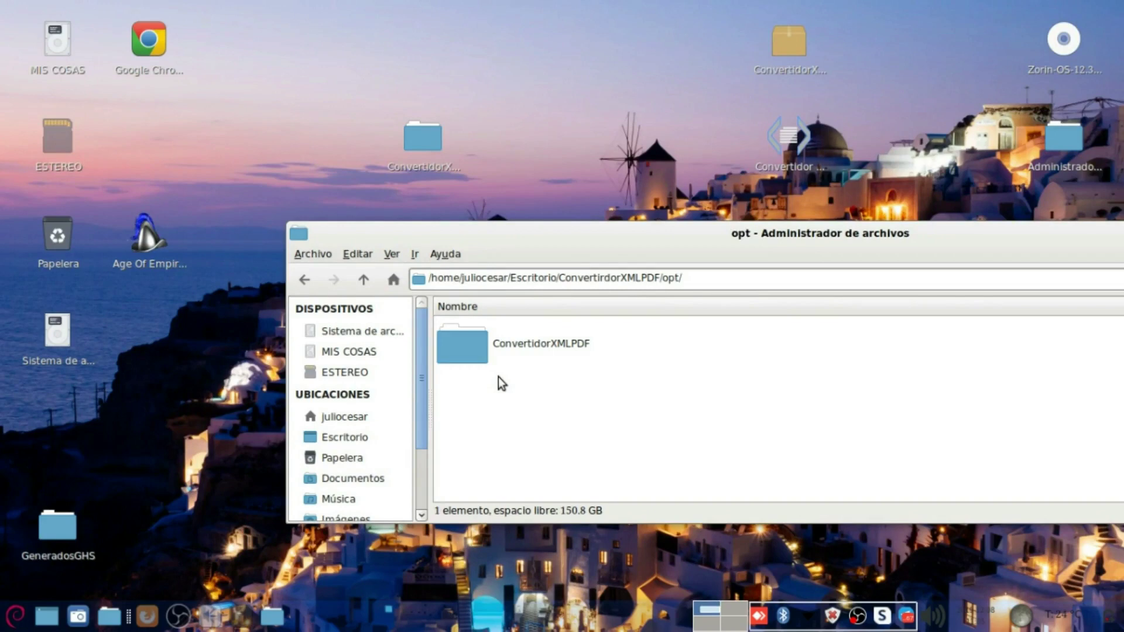
click(515, 424)
click(507, 353)
right_click(506, 352)
click(529, 342)
click(797, 169)
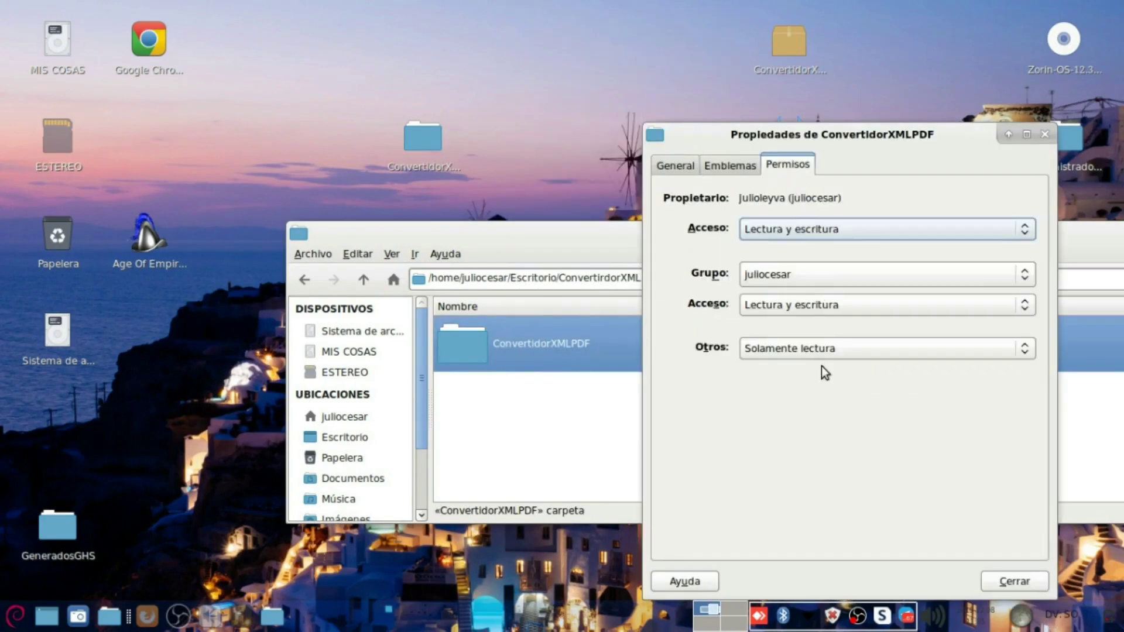
click(821, 351)
click(821, 359)
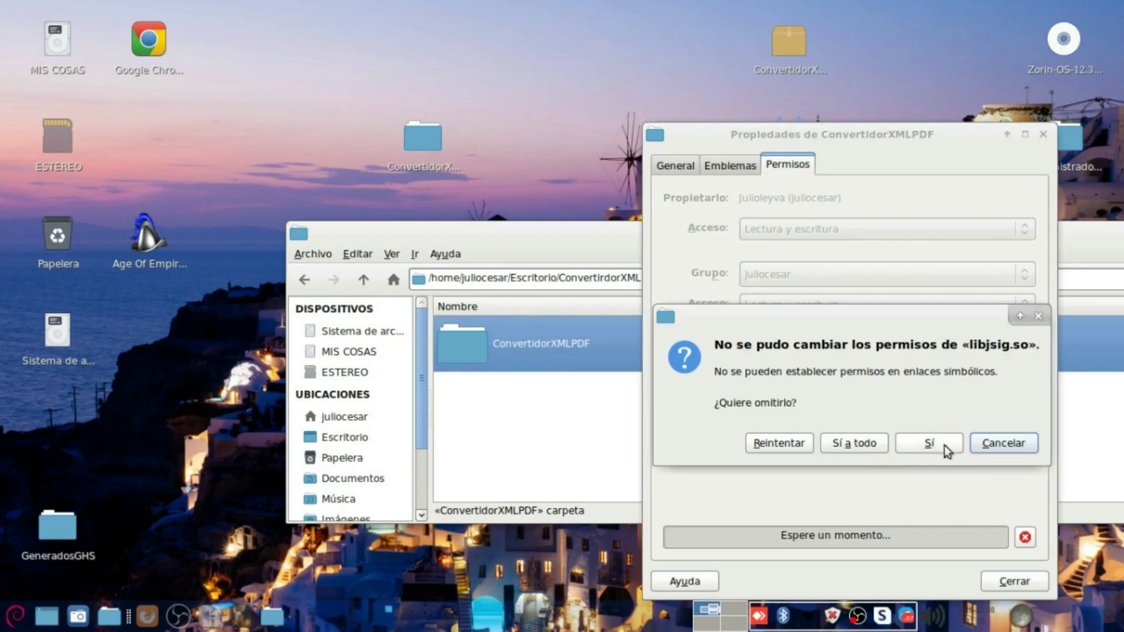
click(857, 444)
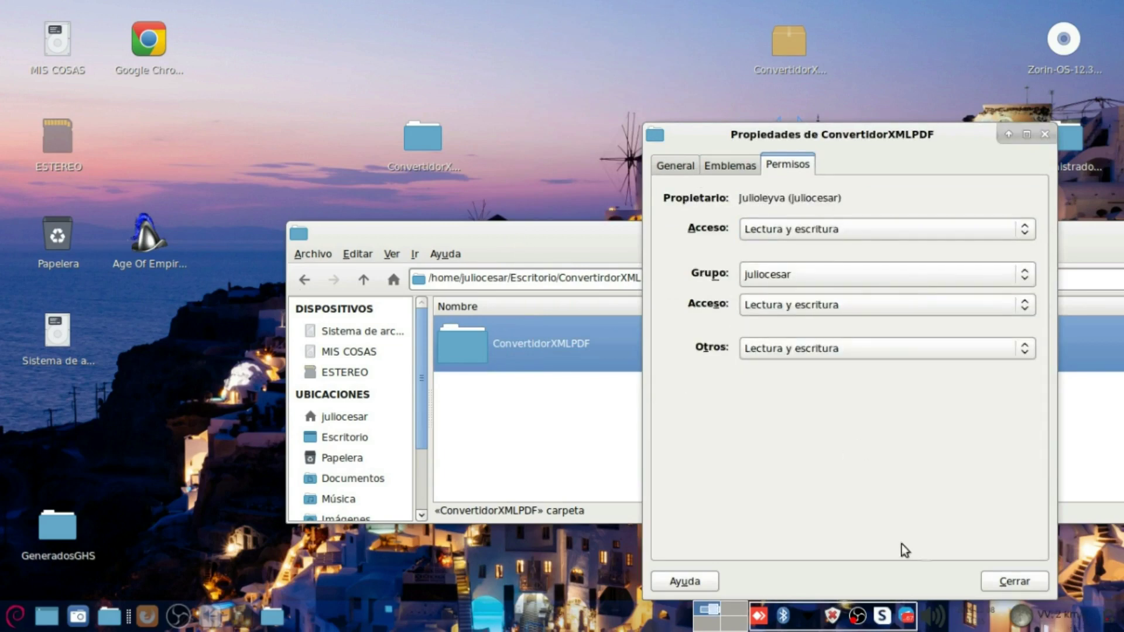
click(1020, 585)
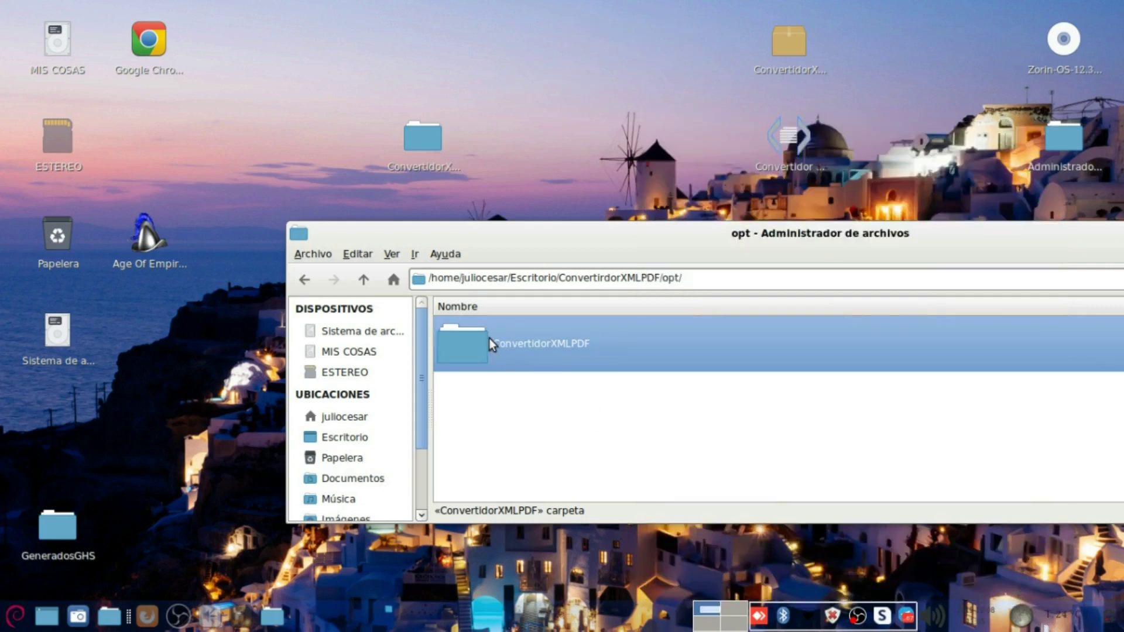
Step: Open ConvertidorXMLPDF maximized to check its contents, including Base.db, then return to opt
double_click(490, 339)
double_click(574, 237)
scroll(325, 370, down, 1)
scroll(325, 370, up, 1)
click(262, 301)
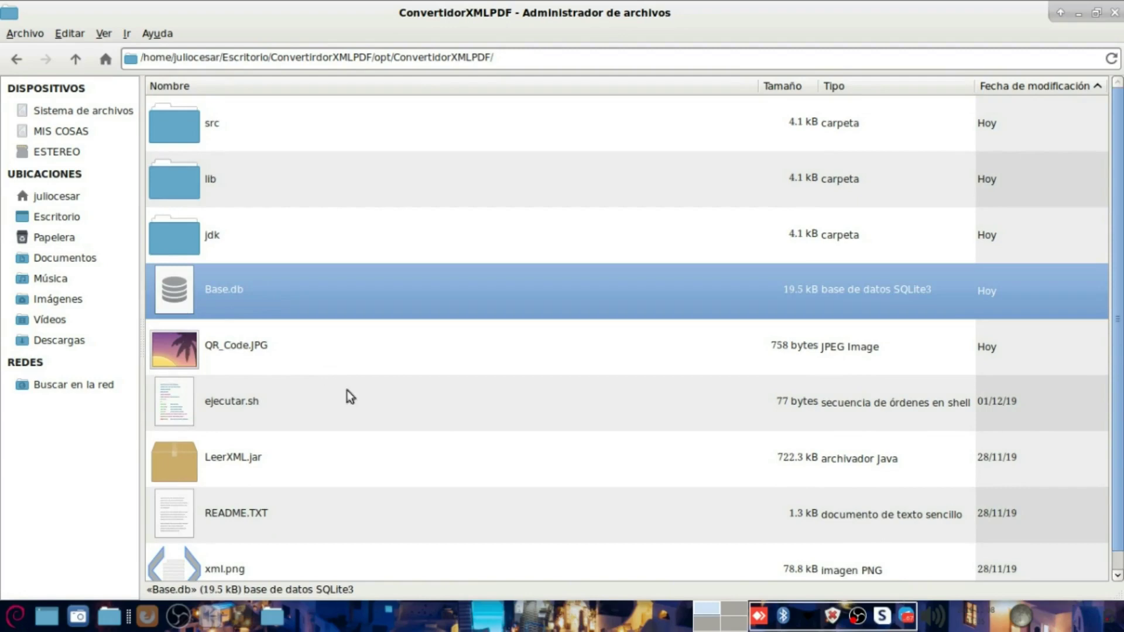
key(alt+Left)
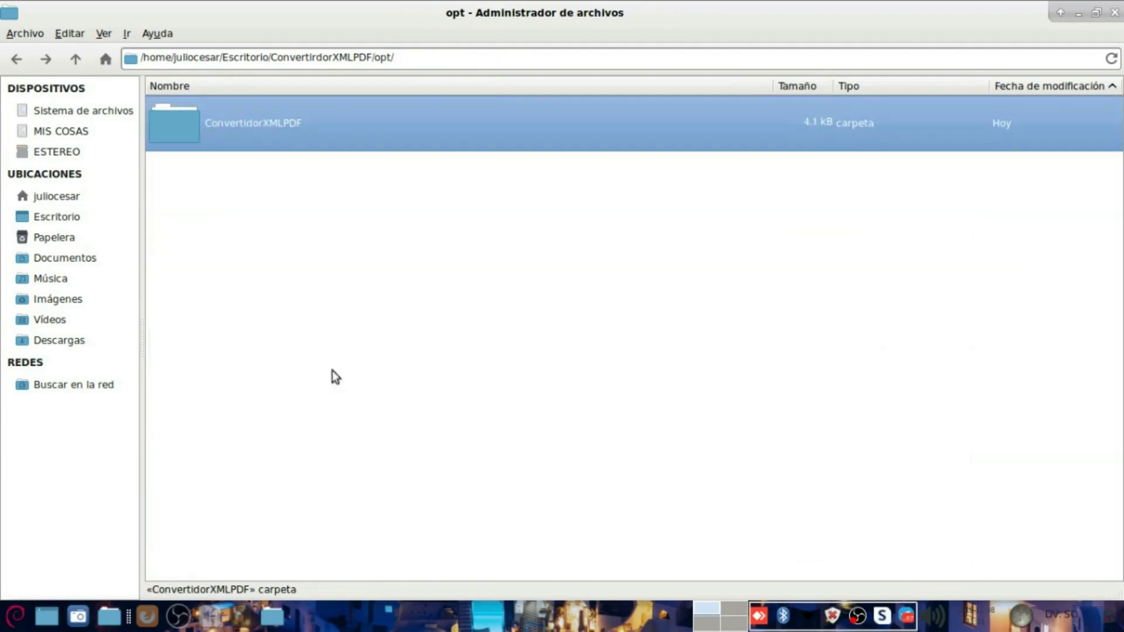
Step: Create a DEBIAN folder inside opt, then delete it as misplaced
right_click(250, 320)
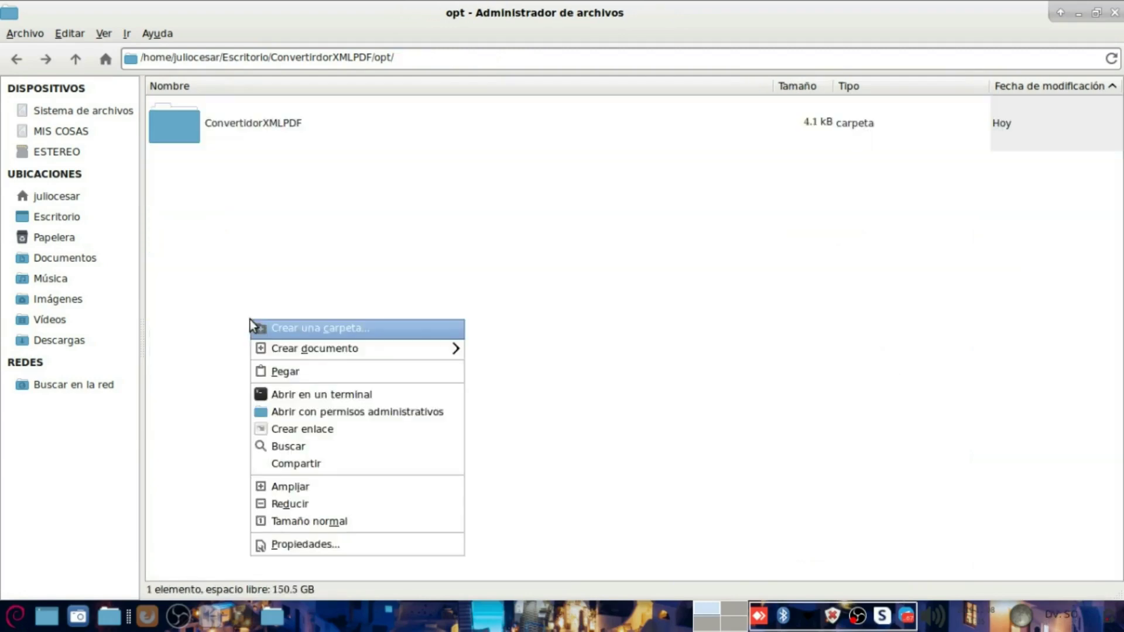
click(348, 333)
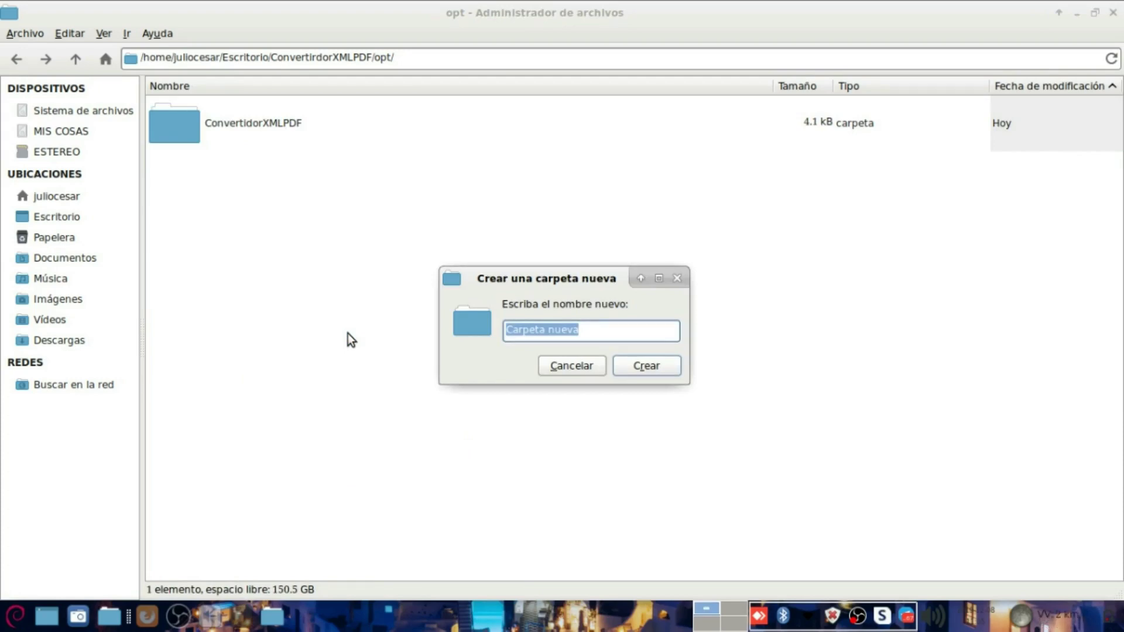
text(DEBIAN)
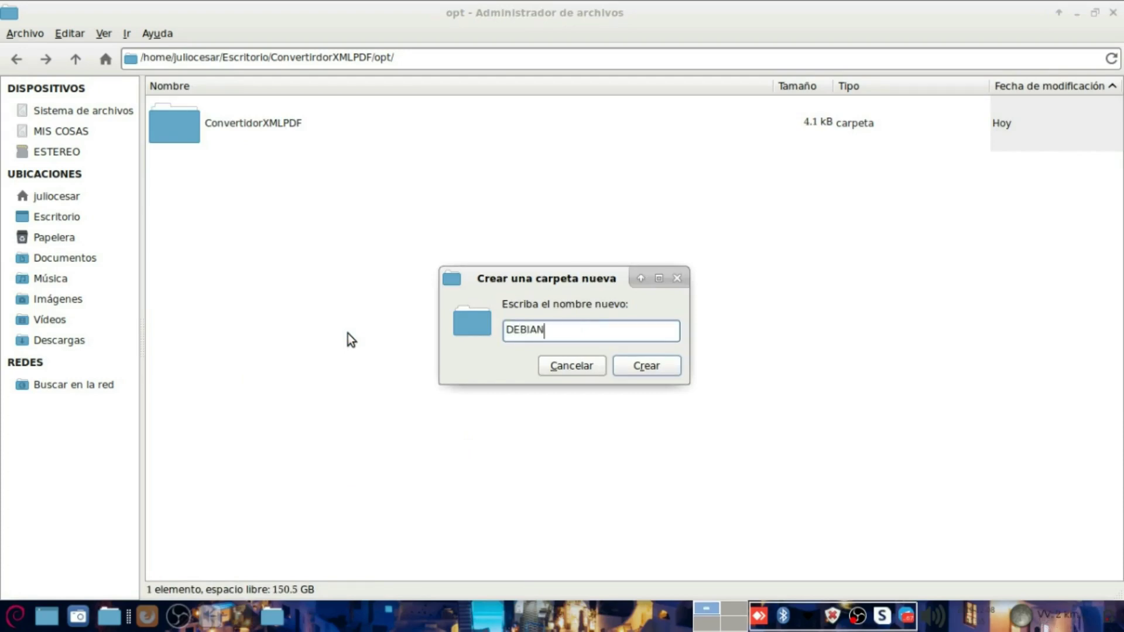
click(634, 360)
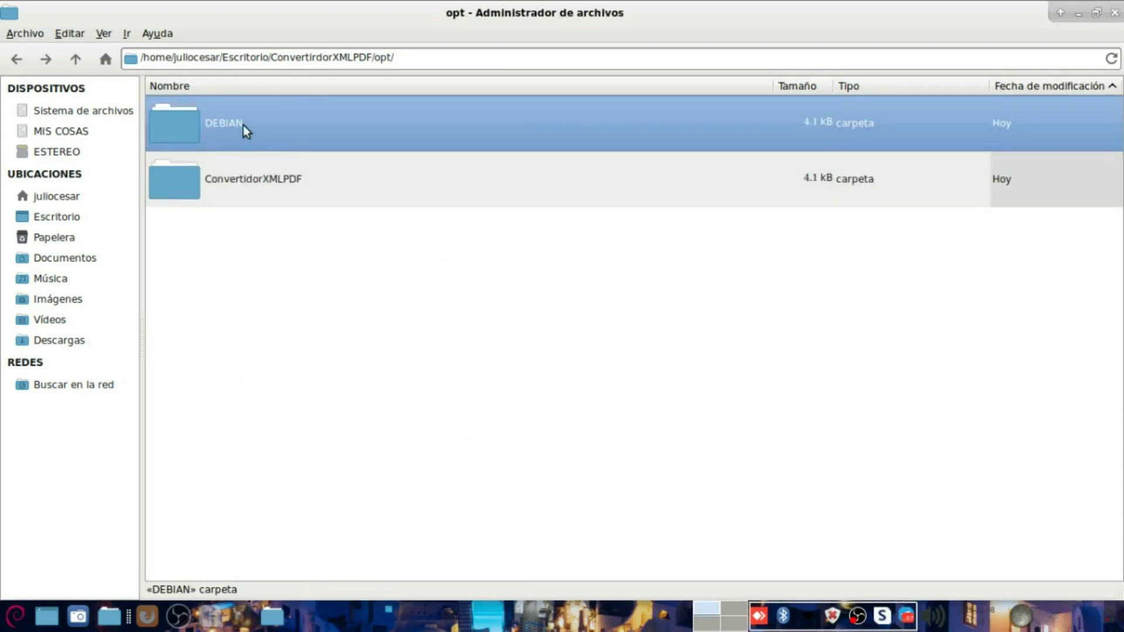
double_click(200, 125)
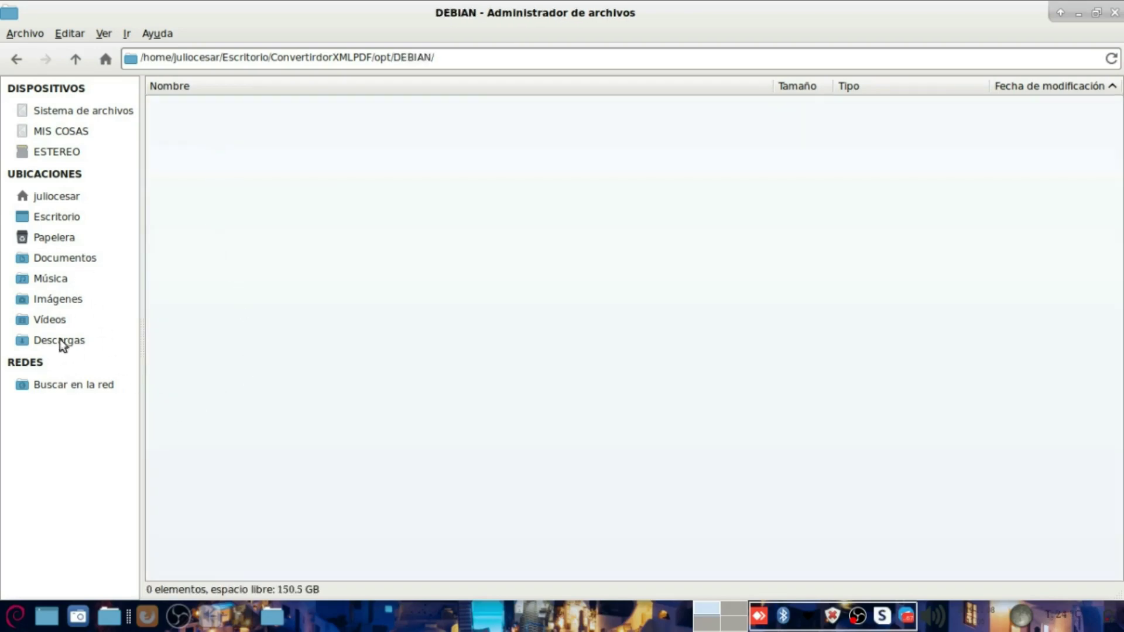
click(67, 63)
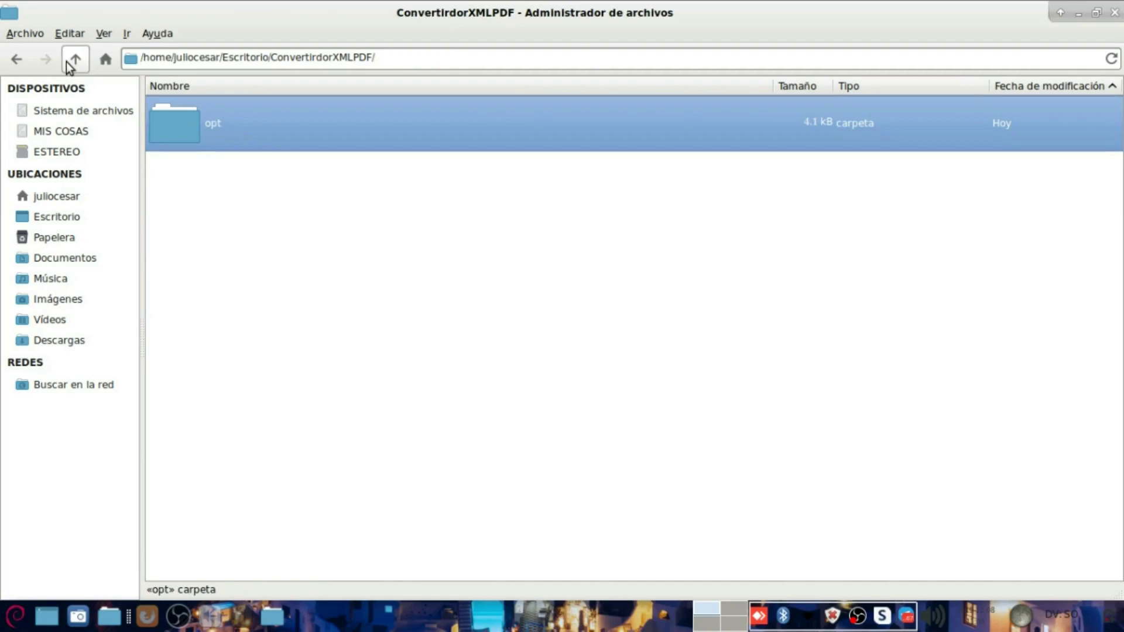
click(67, 64)
double_click(206, 123)
double_click(206, 123)
key(Delete)
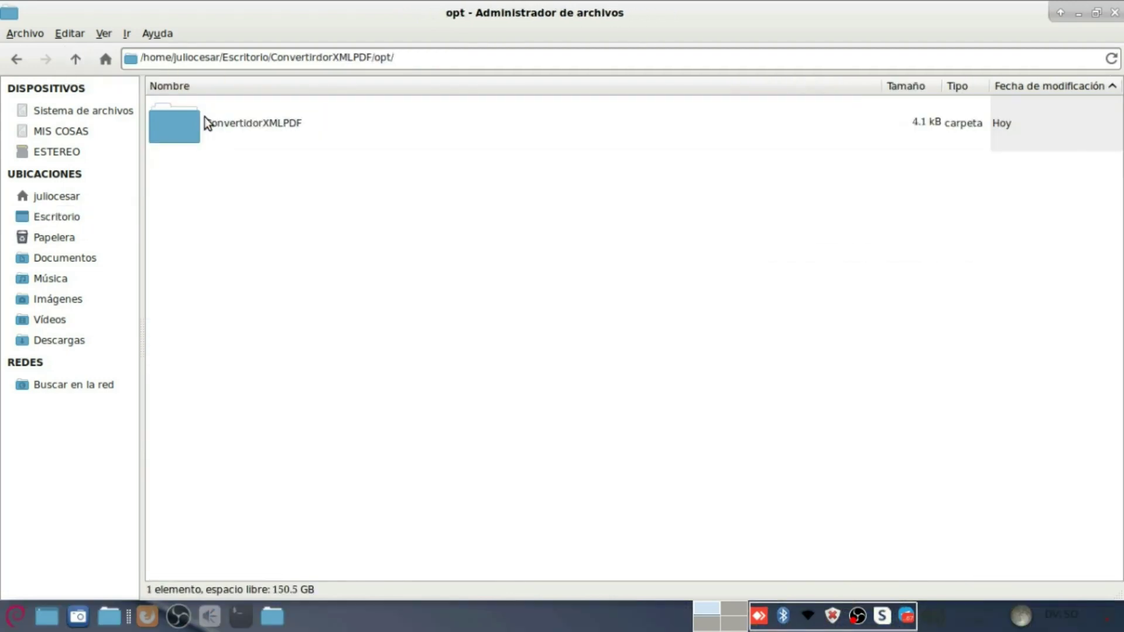
click(75, 59)
Step: Create DEBIAN directly in ConvertirdorXMLPDF and paste the control file into it
right_click(277, 337)
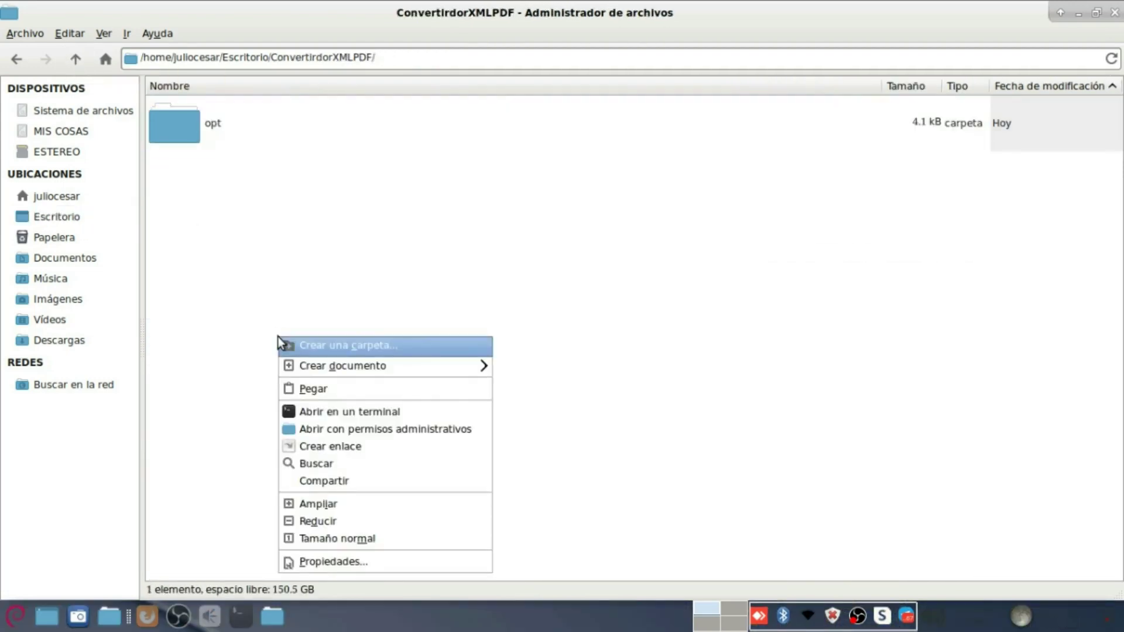
click(312, 347)
text(DEBIAN)
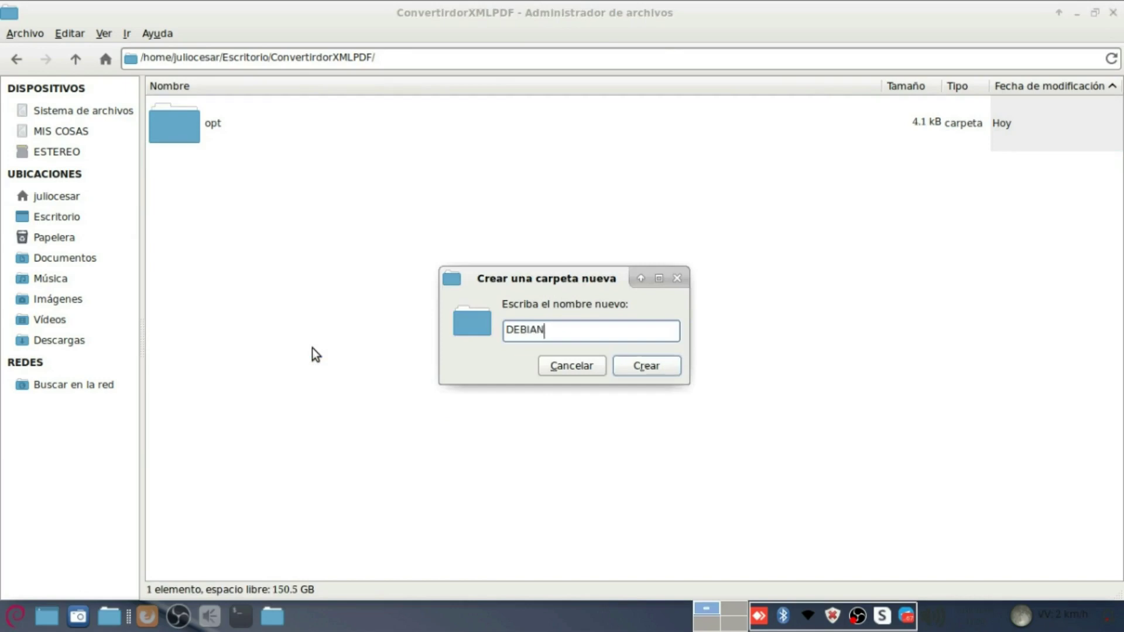
key(Return)
double_click(217, 127)
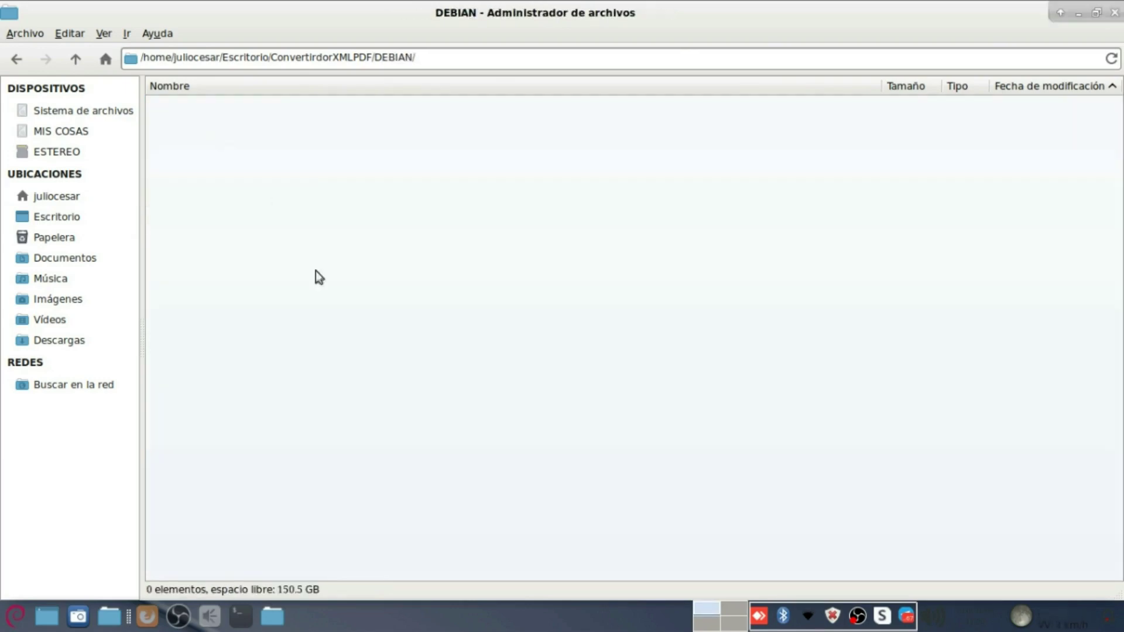
key(ctrl+v)
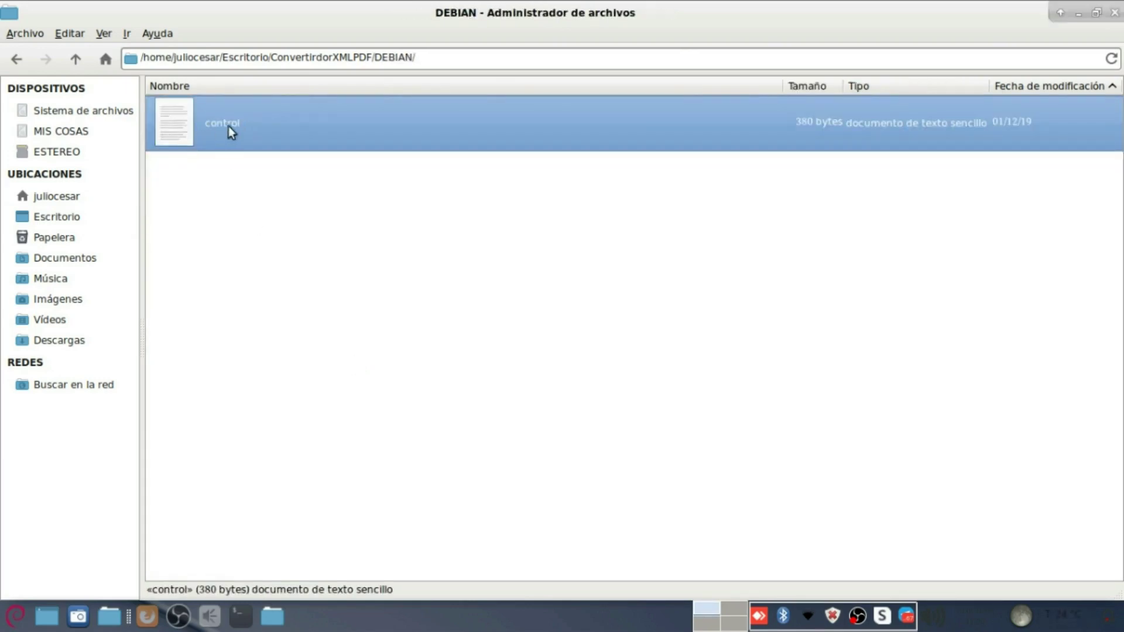
Step: Open control in the text editor and change Version from 201911 to 201912
right_click(212, 128)
click(258, 145)
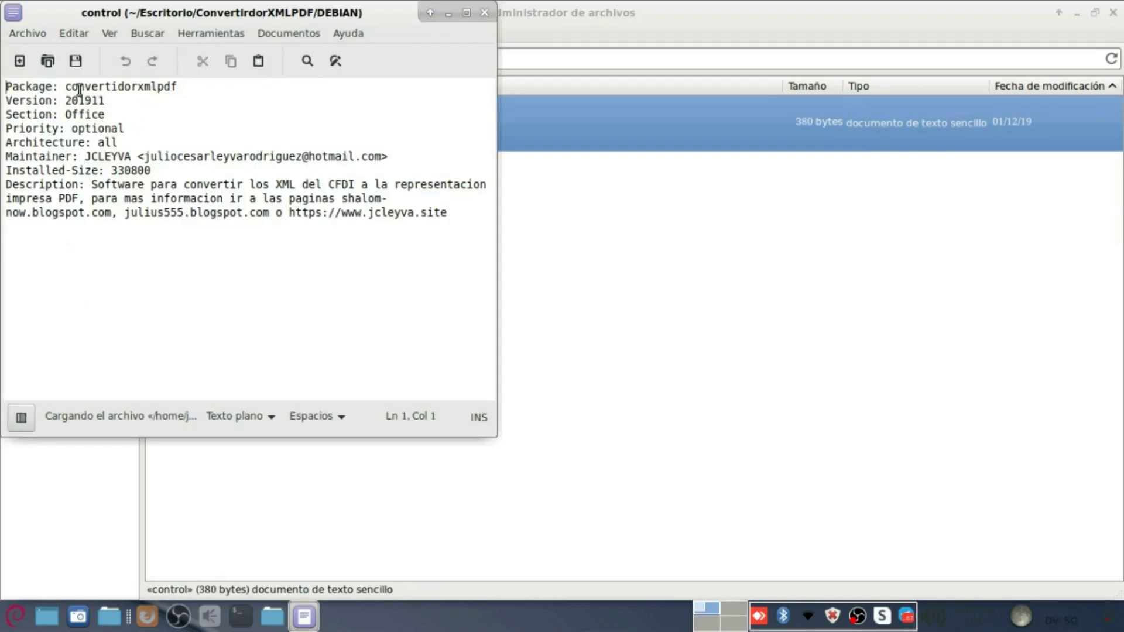
drag(196, 88, 4, 88)
click(121, 100)
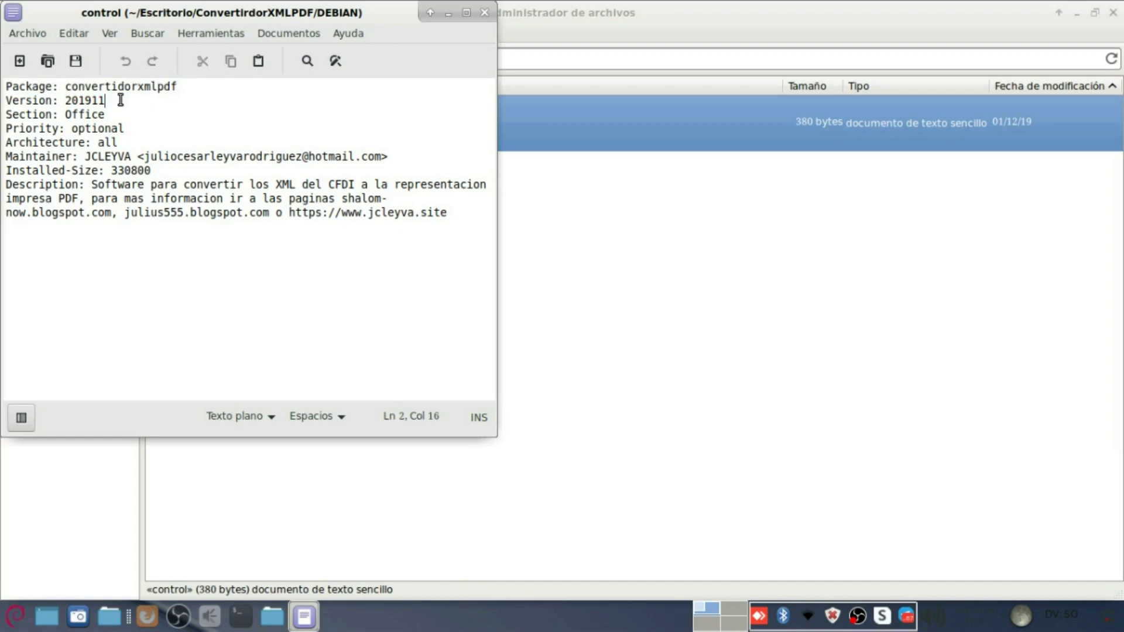
key(BackSpace)
text(2)
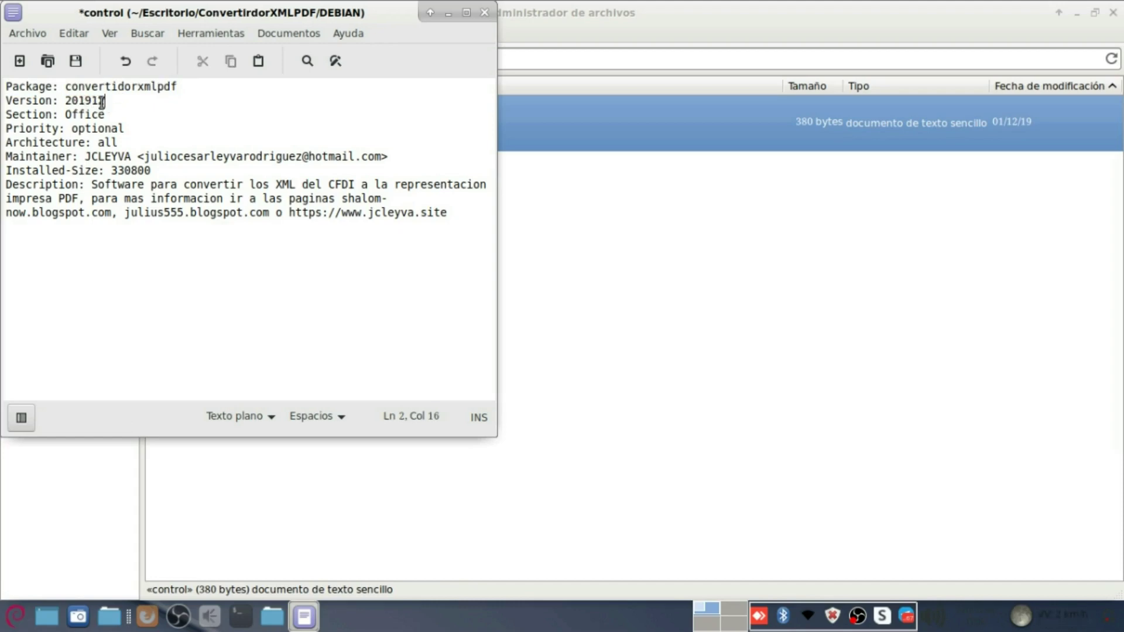
Step: Highlight the Priority, Section, Architecture, Maintainer, Installed-Size and Description fields in turn
drag(128, 128, 6, 129)
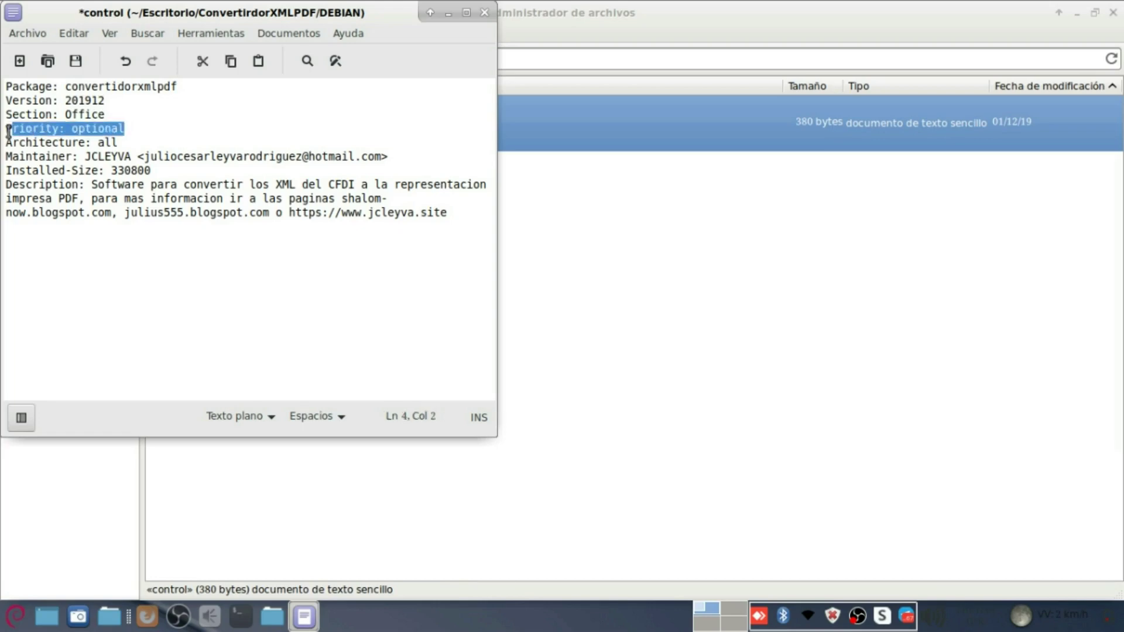
drag(108, 116, 6, 115)
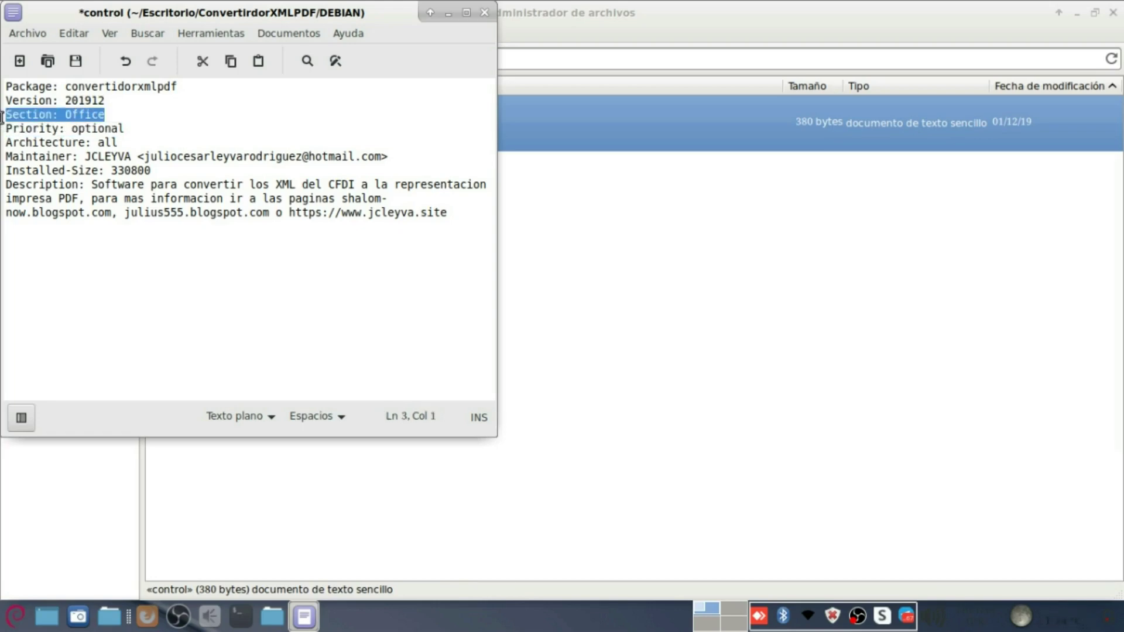
drag(134, 146, 6, 144)
drag(382, 157, 6, 157)
drag(164, 170, 6, 171)
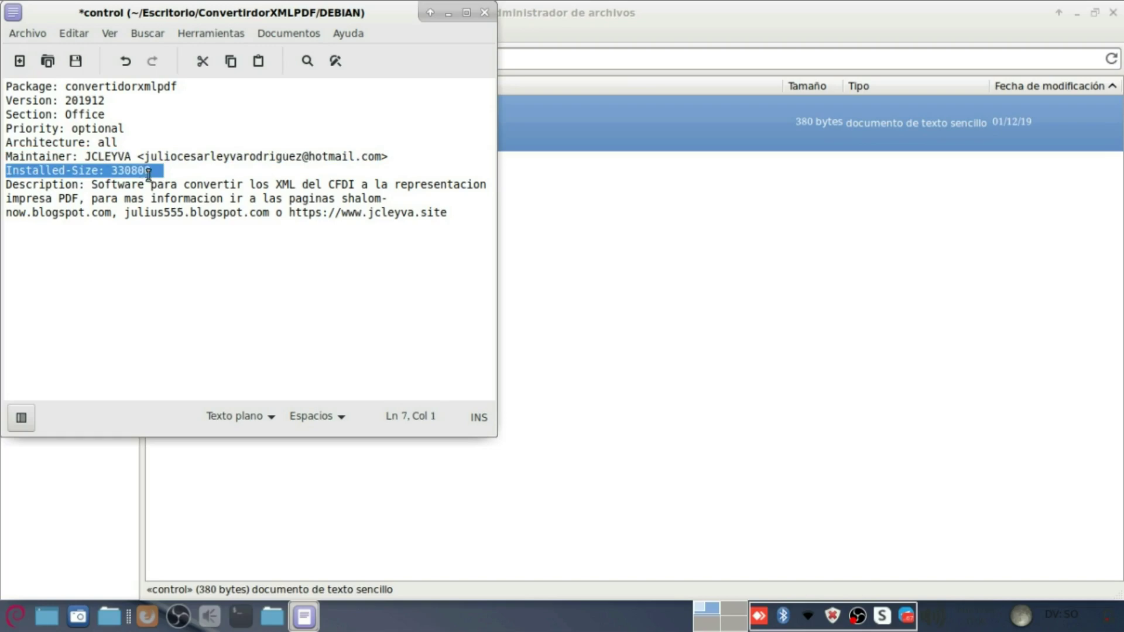
drag(92, 186, 459, 215)
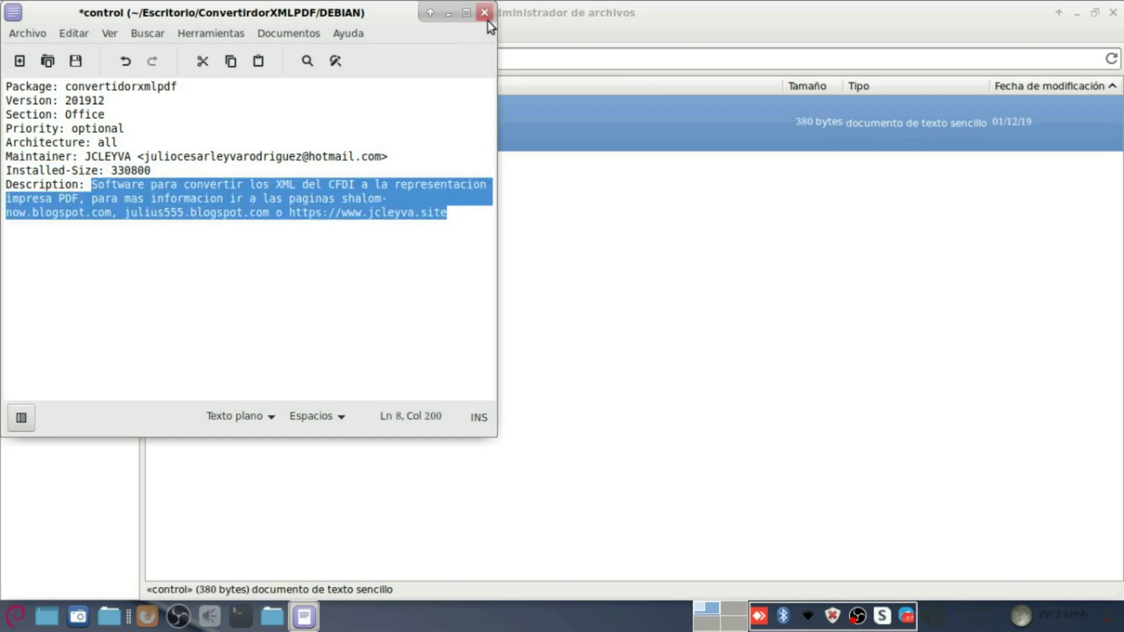
Step: Save and close control, then return up to ConvertirdorXMLPDF
click(485, 13)
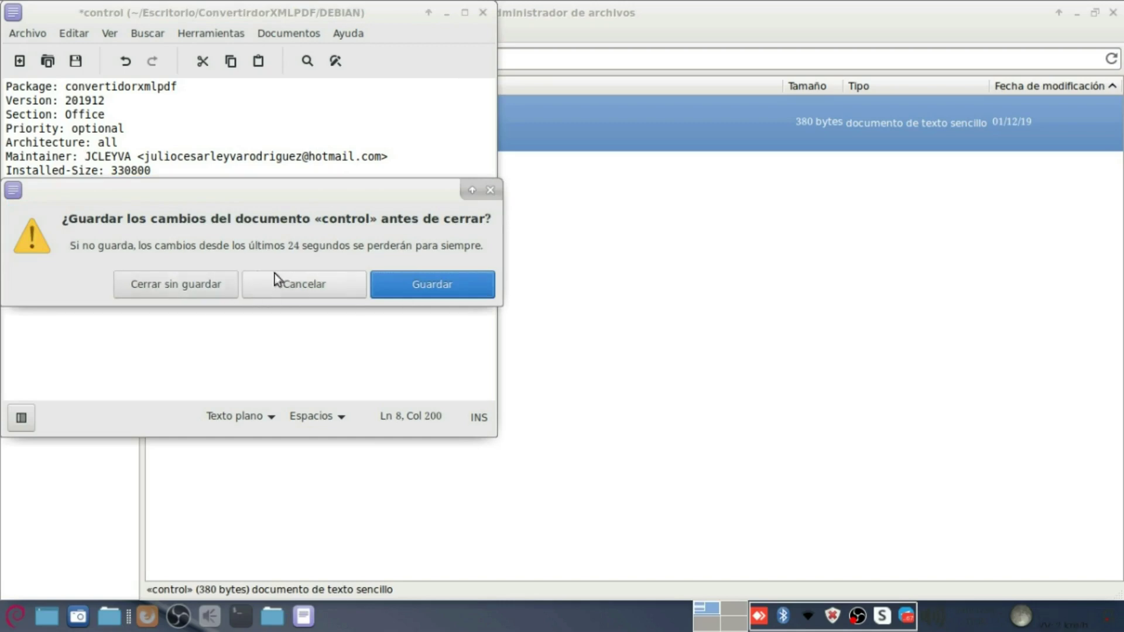
click(429, 287)
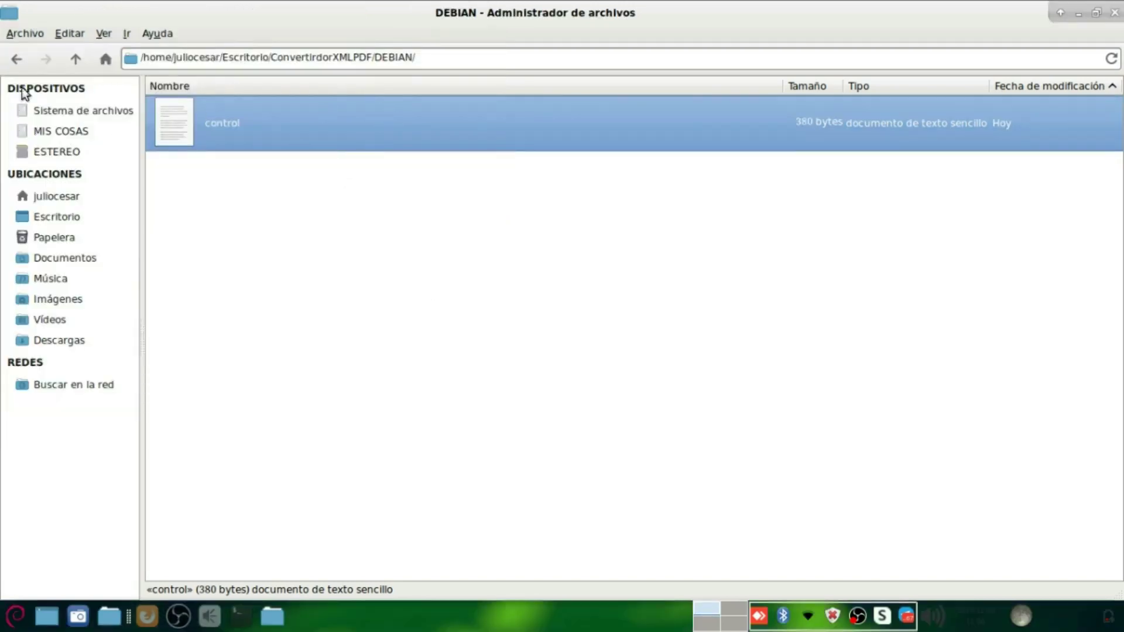
click(75, 59)
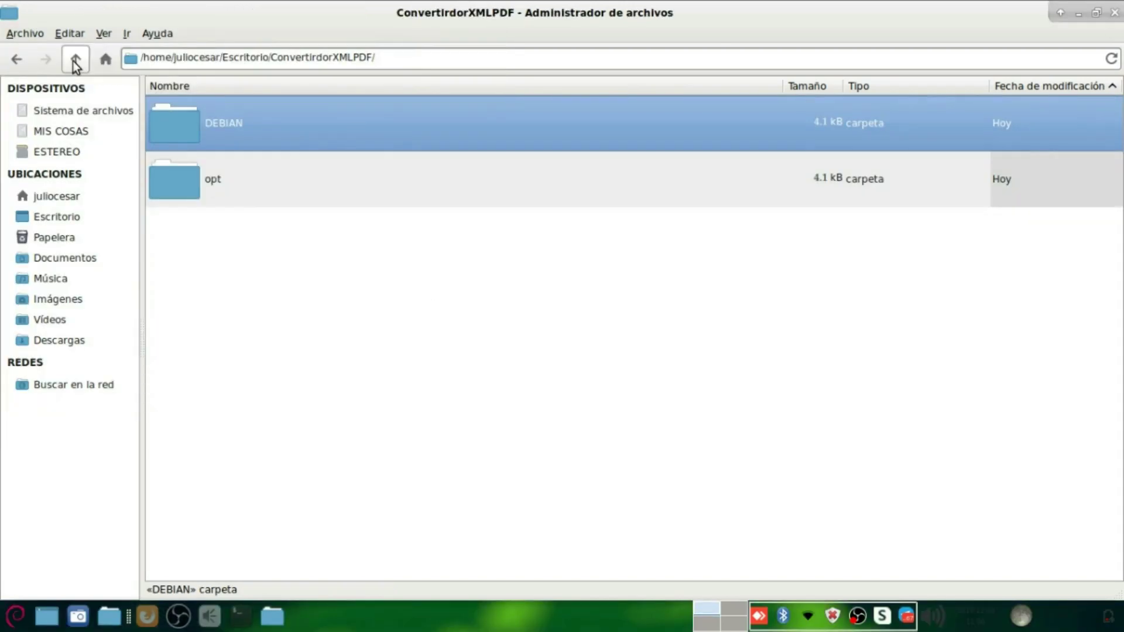
Step: Add a usr folder beside DEBIAN and opt, then unmaximize the Thunar window
click(240, 335)
right_click(219, 385)
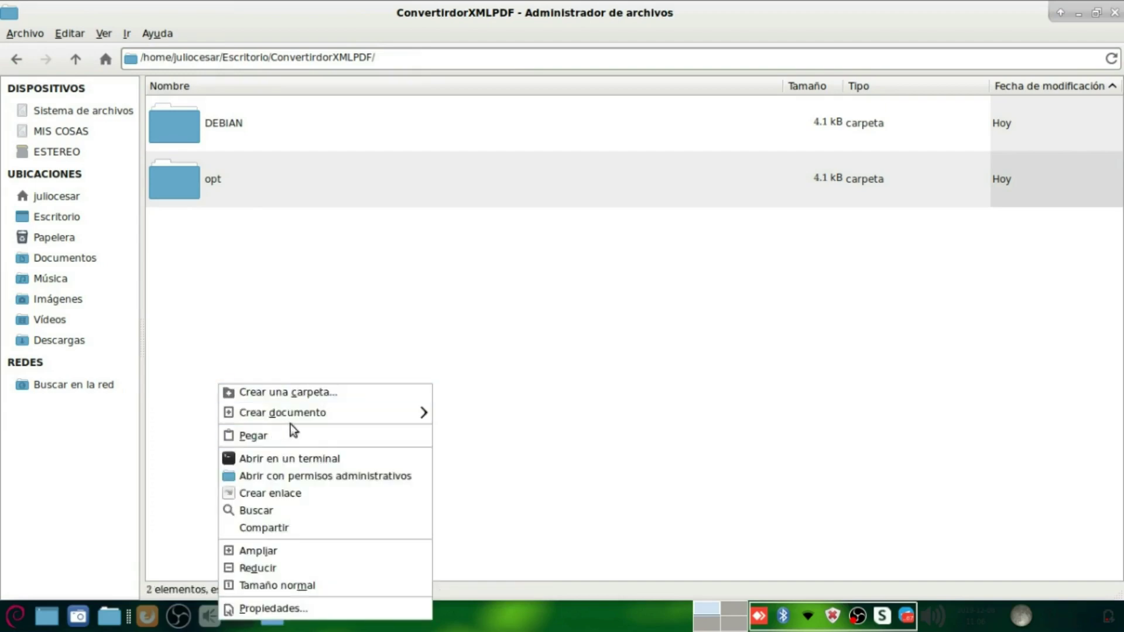
click(332, 396)
text(u)
key(BackSpace)
text(usr)
key(Return)
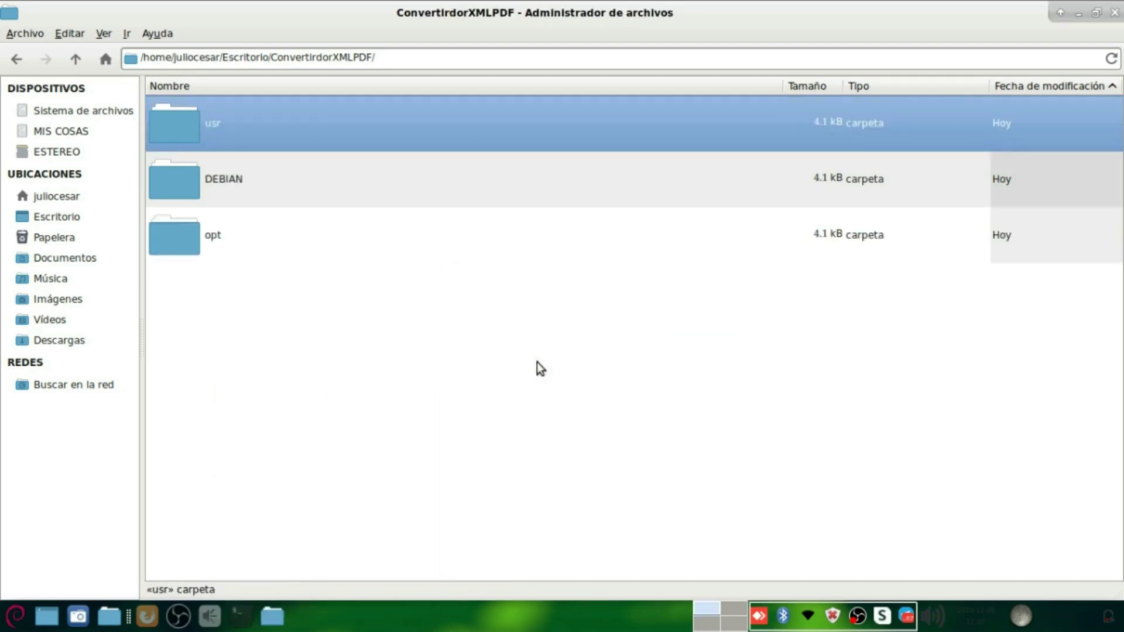
double_click(181, 14)
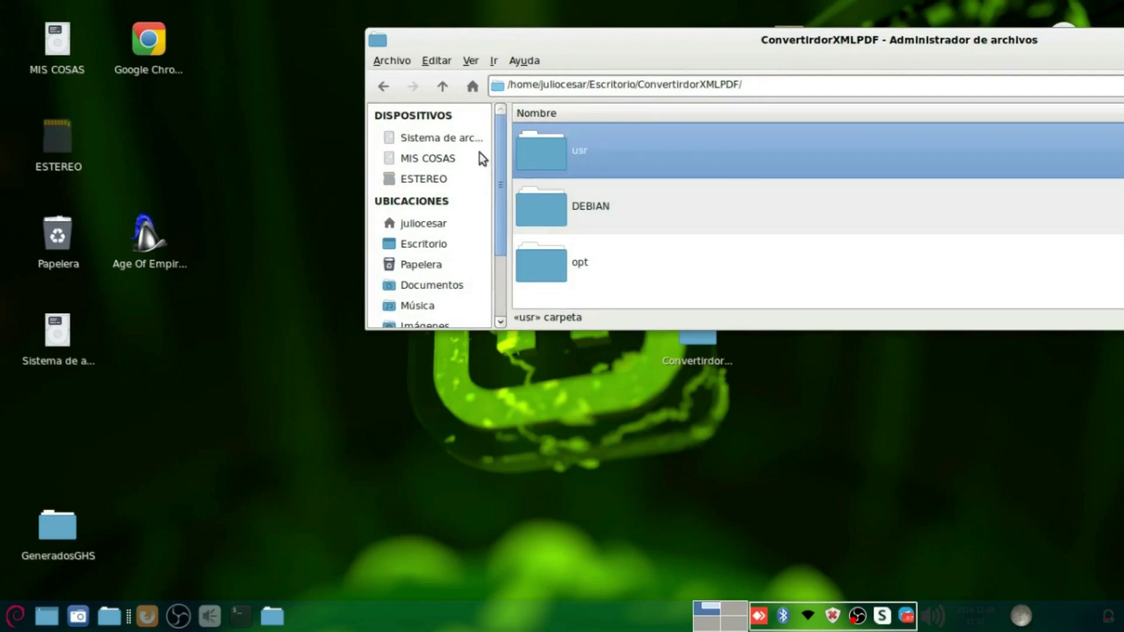
Step: Switch to the opt window, browse from root into /usr/bin, then go back up to /usr
click(274, 616)
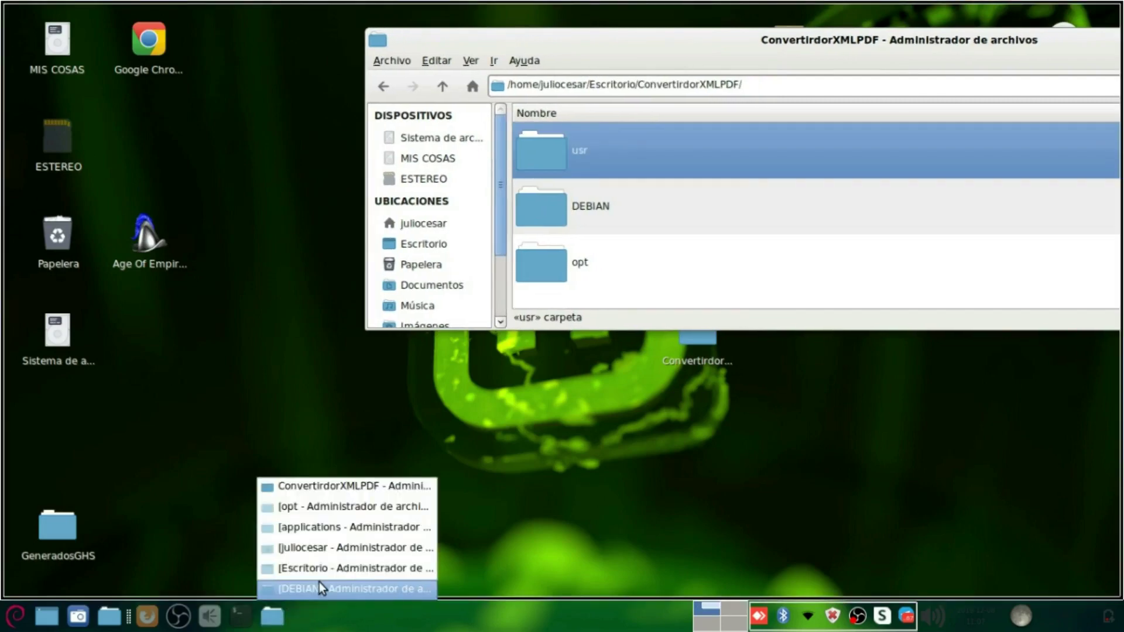
click(329, 508)
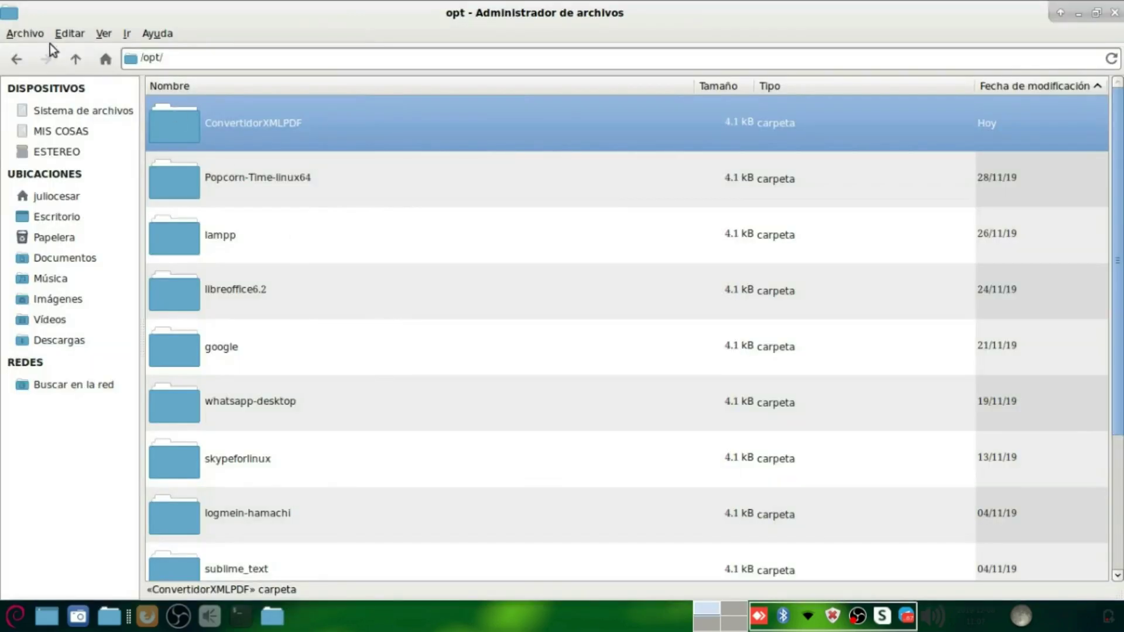
click(76, 58)
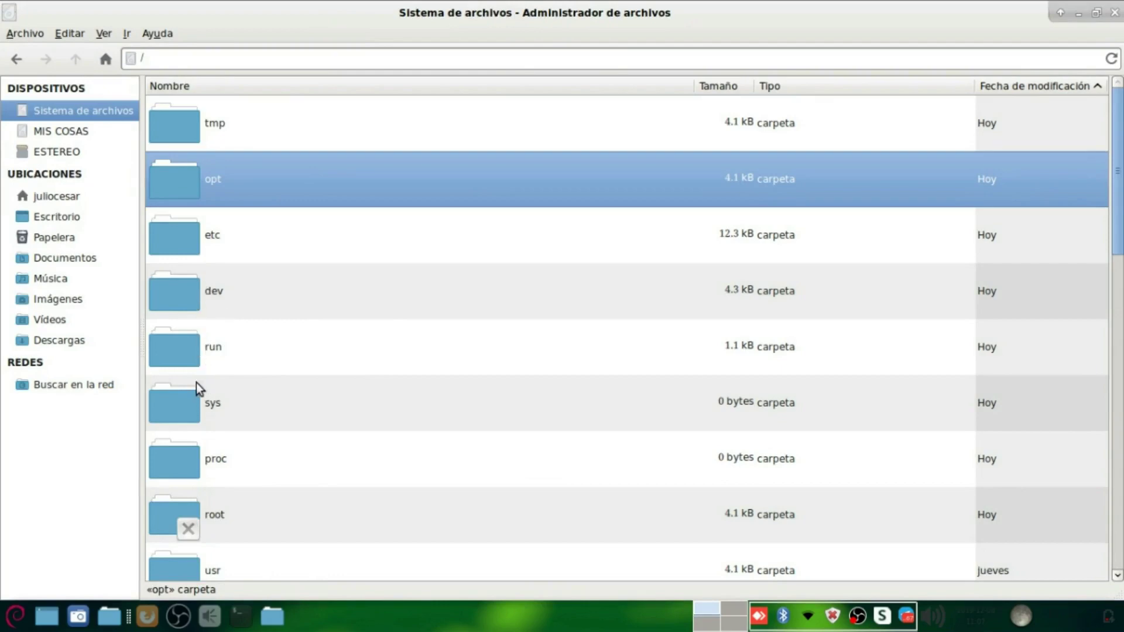
click(195, 382)
text(usr)
key(Return)
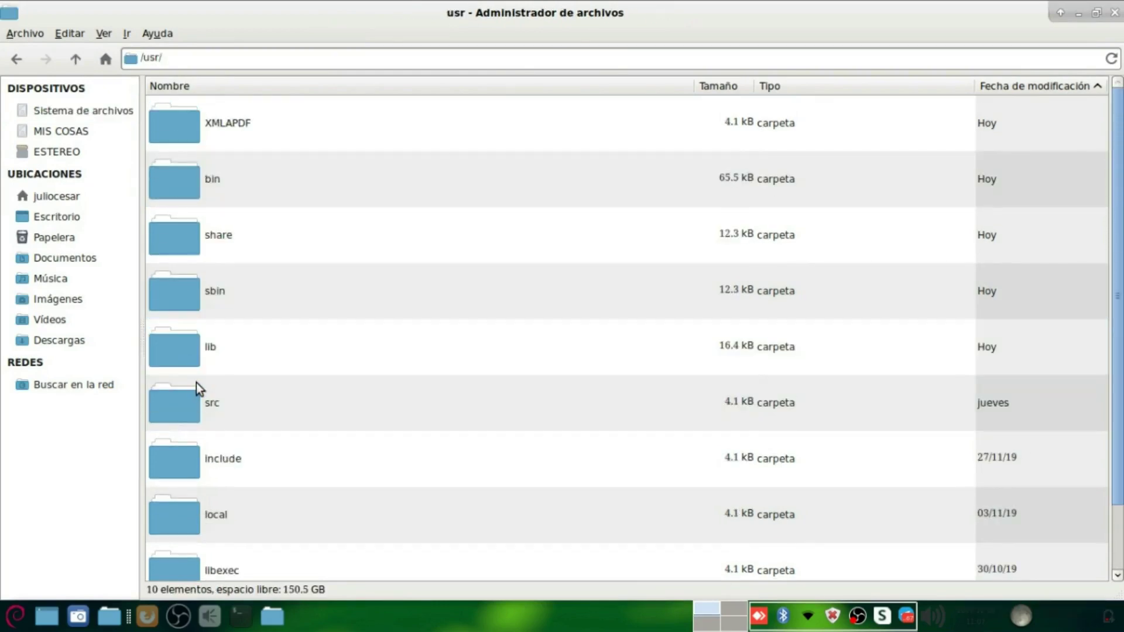
double_click(209, 183)
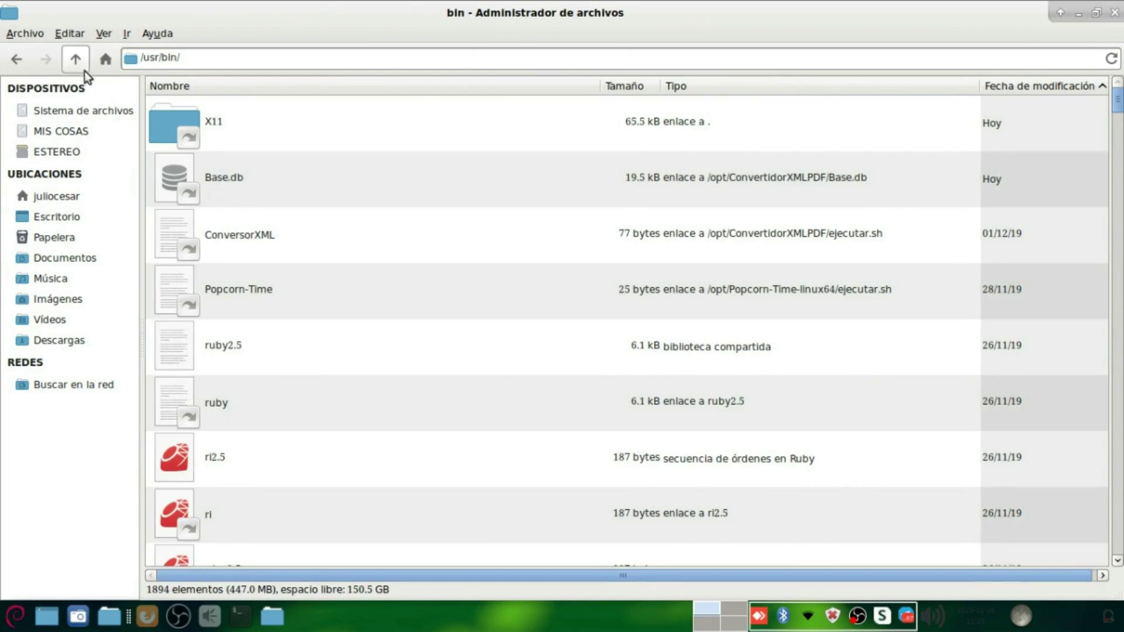
click(76, 58)
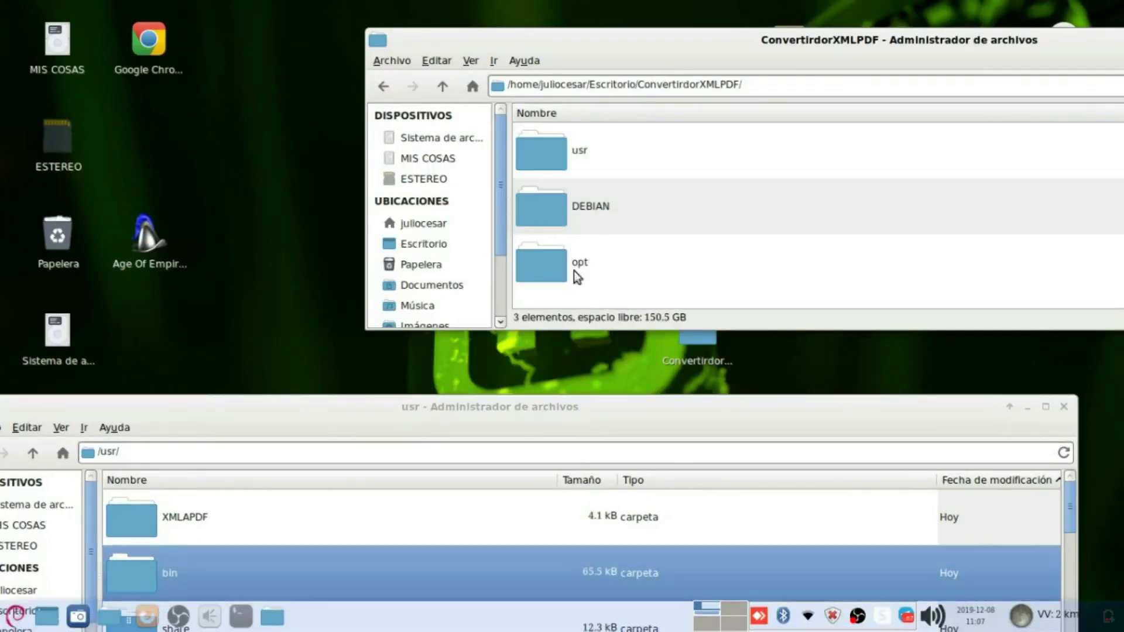
Step: Create a bin folder inside the project's usr folder
double_click(564, 159)
right_click(581, 210)
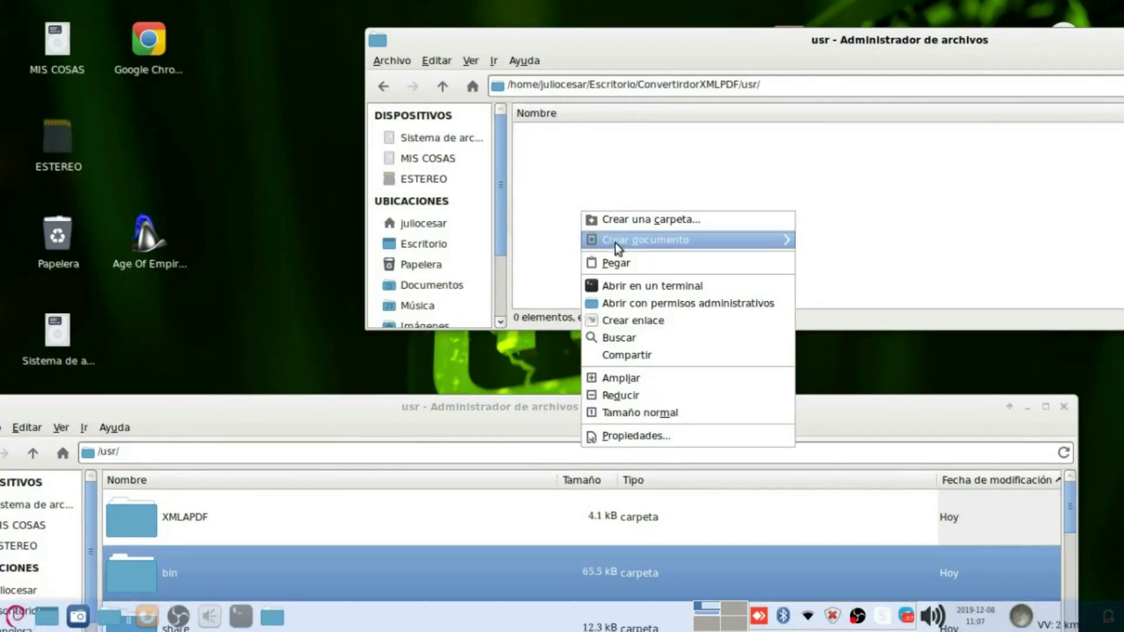
click(652, 219)
text(bin)
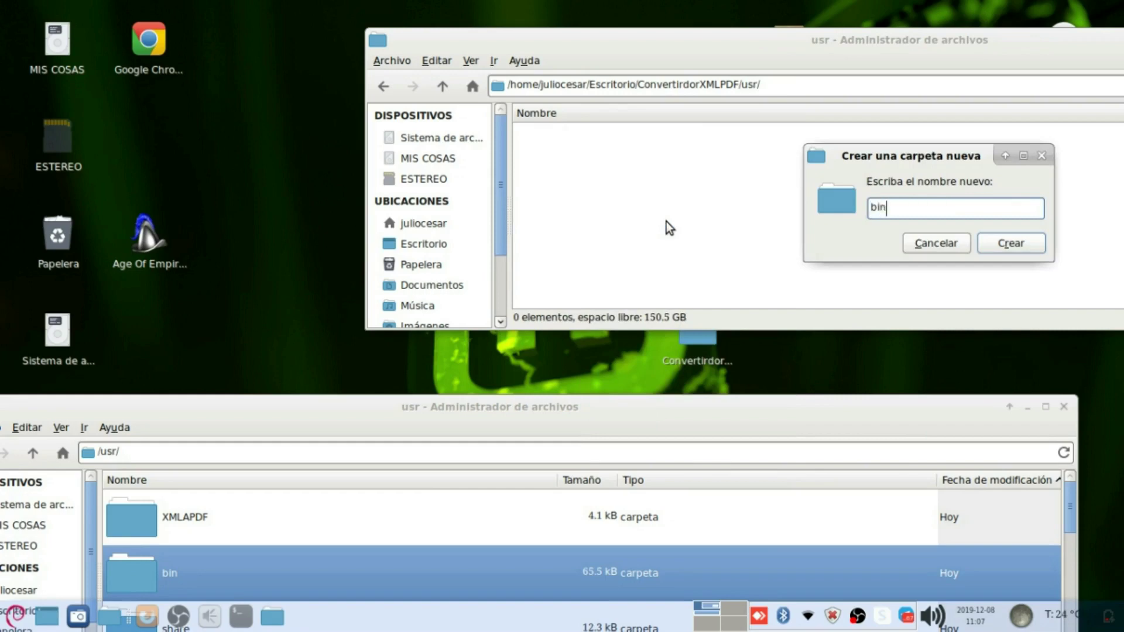
key(Return)
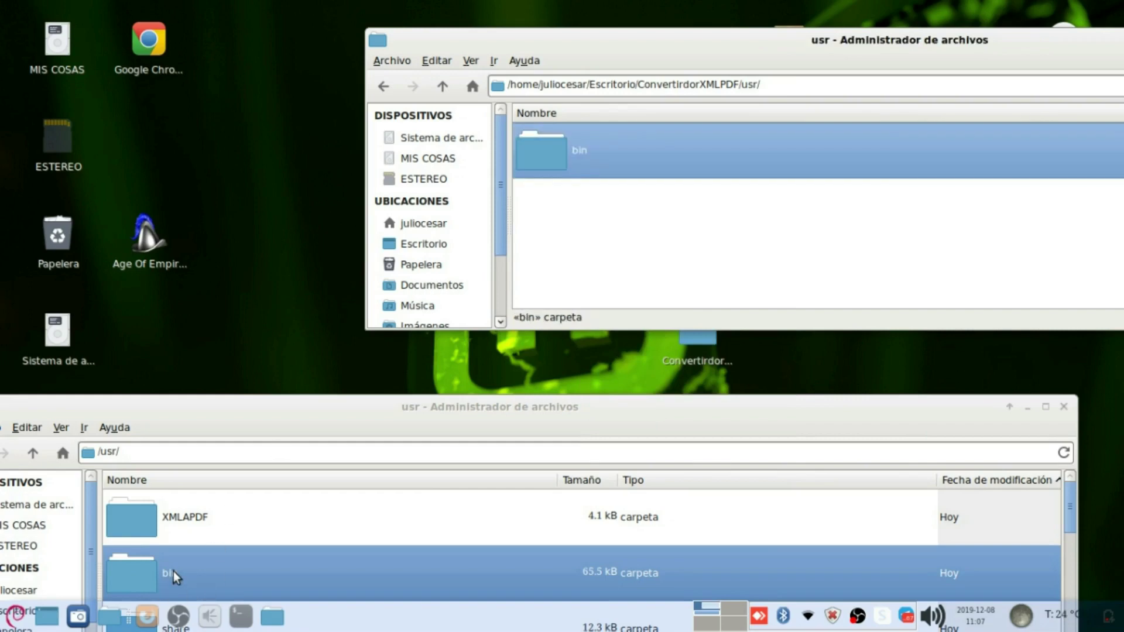
Step: Copy the ConversorXML link from /usr/bin into the project's bin folder
double_click(168, 574)
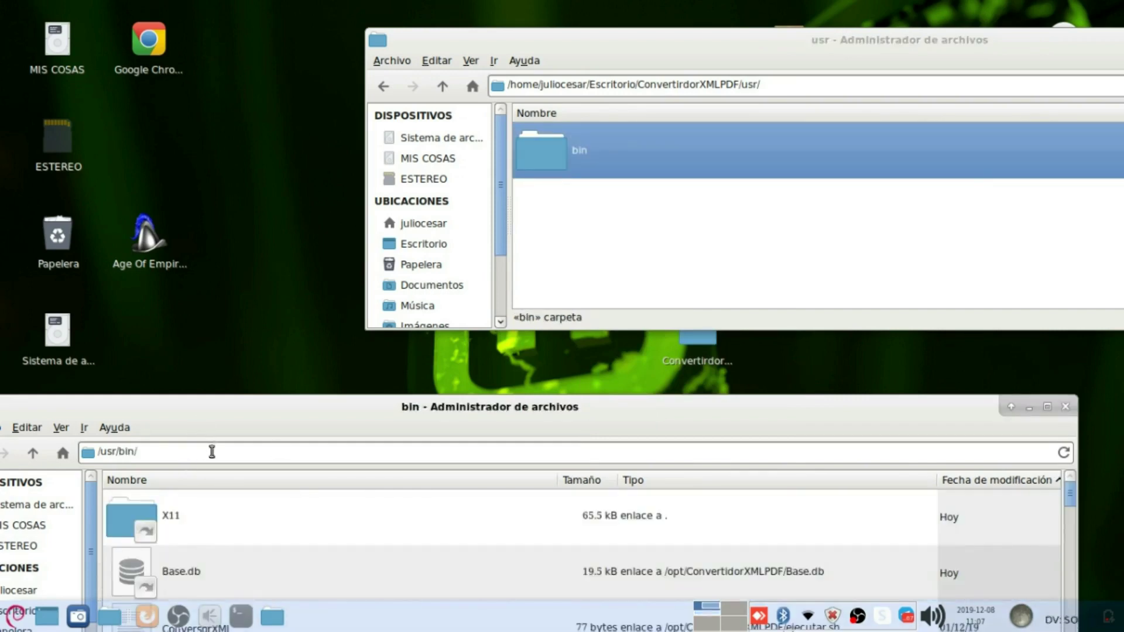
drag(224, 403, 206, 291)
scroll(187, 527, down, 2)
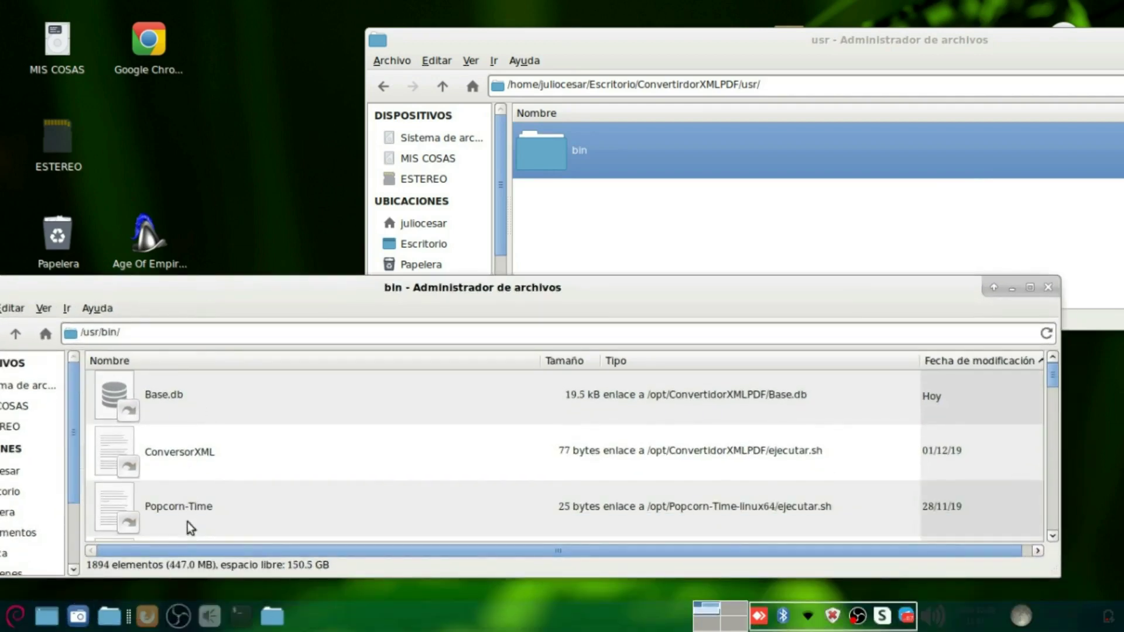
click(188, 462)
double_click(560, 153)
key(ctrl+v)
click(445, 85)
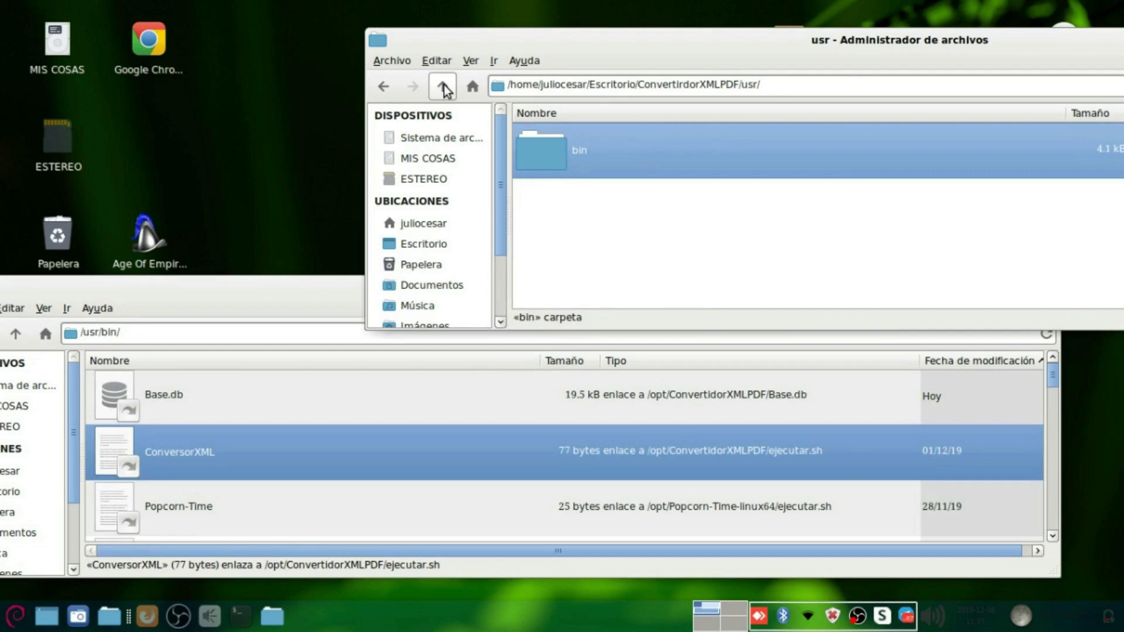
drag(160, 296, 289, 274)
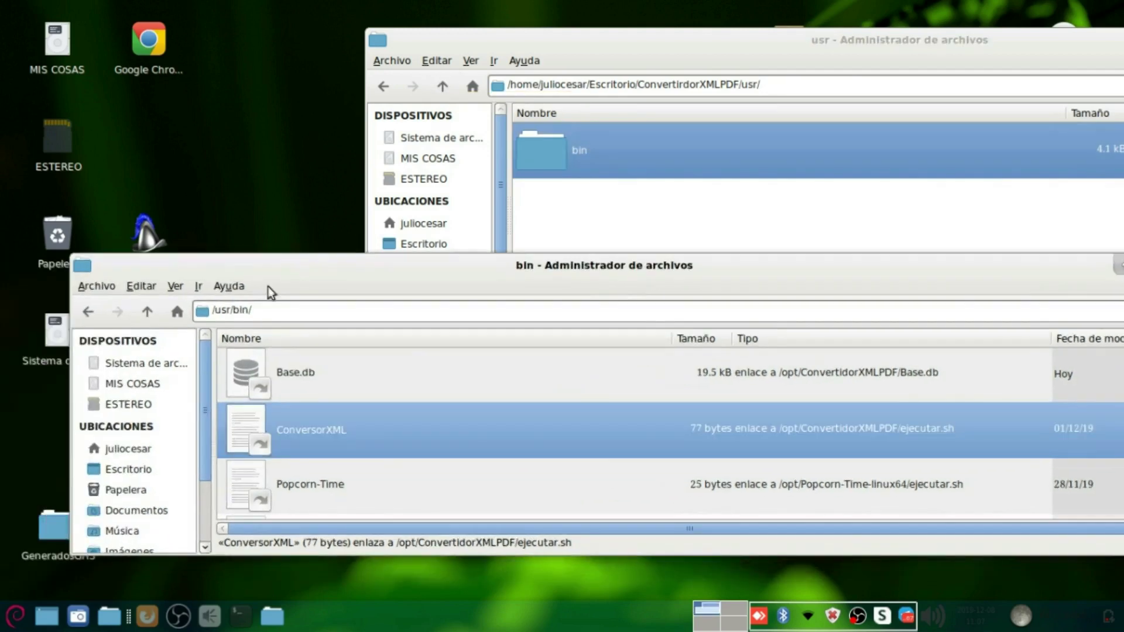
click(147, 311)
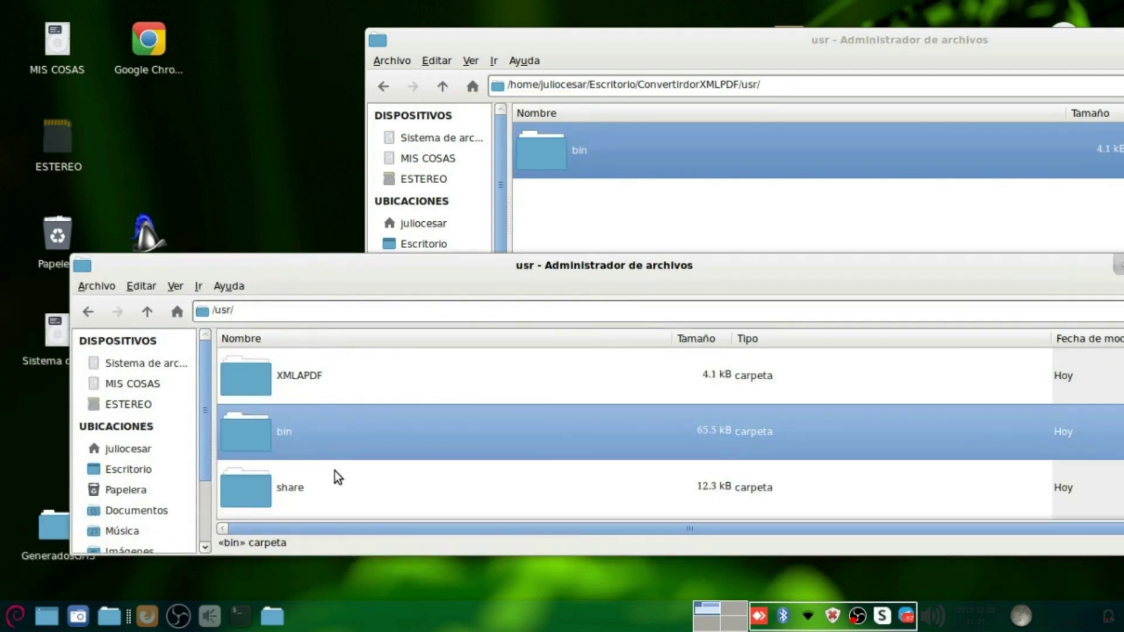
Step: Create a share folder inside the package's usr folder
double_click(335, 472)
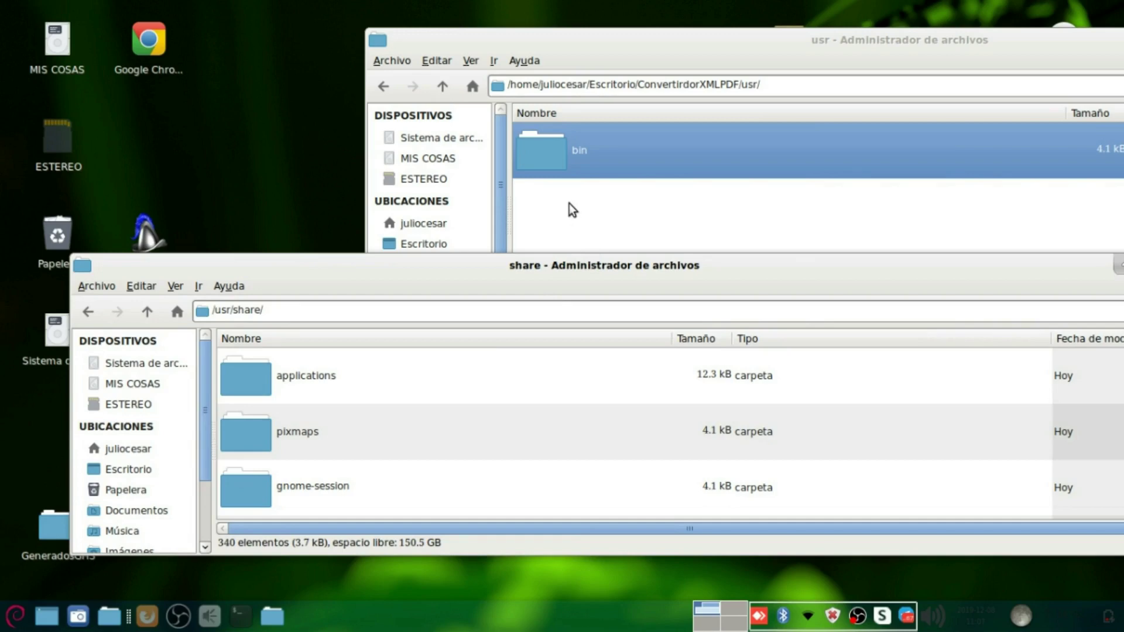
right_click(569, 203)
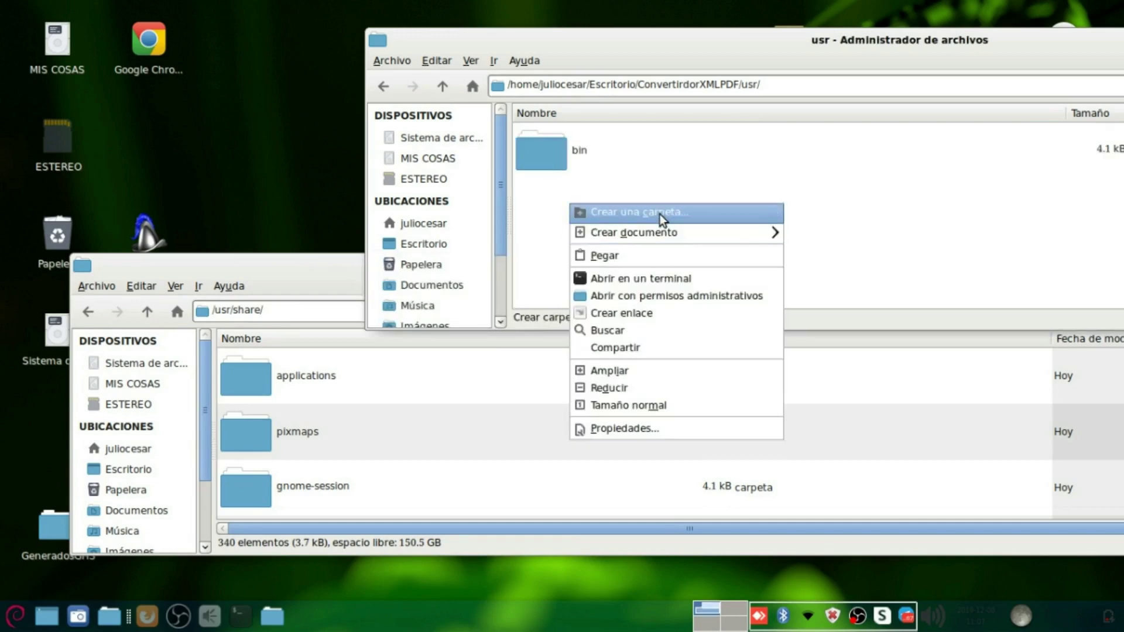
click(659, 214)
text(share)
key(Return)
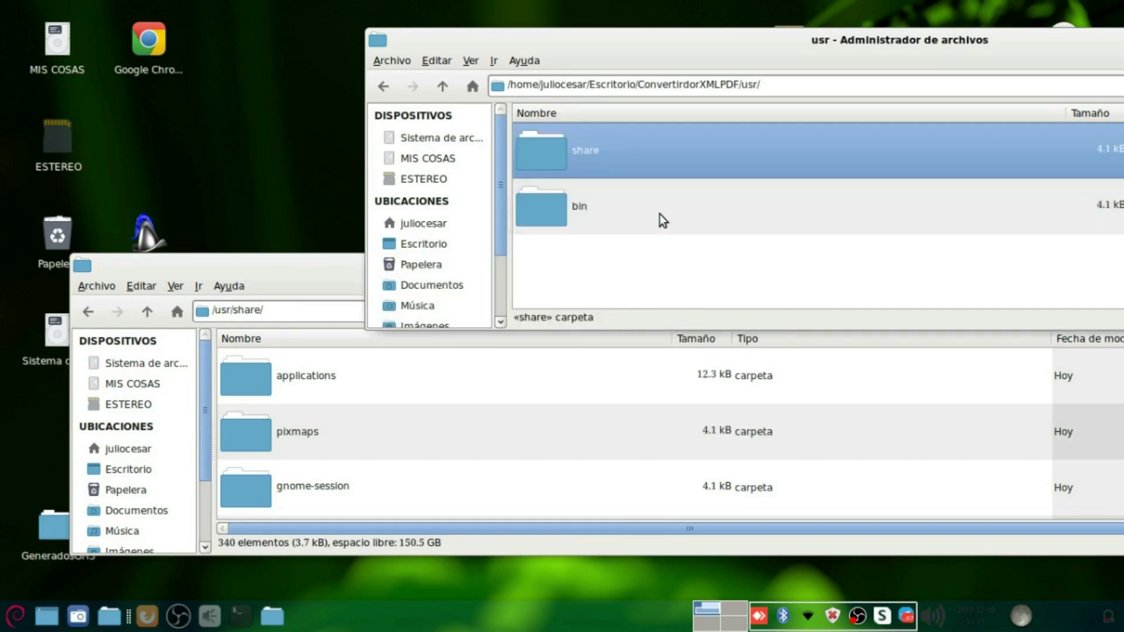
Step: Create an applications folder inside the package's new share folder
click(303, 395)
scroll(303, 444, down, 2)
scroll(303, 444, up, 2)
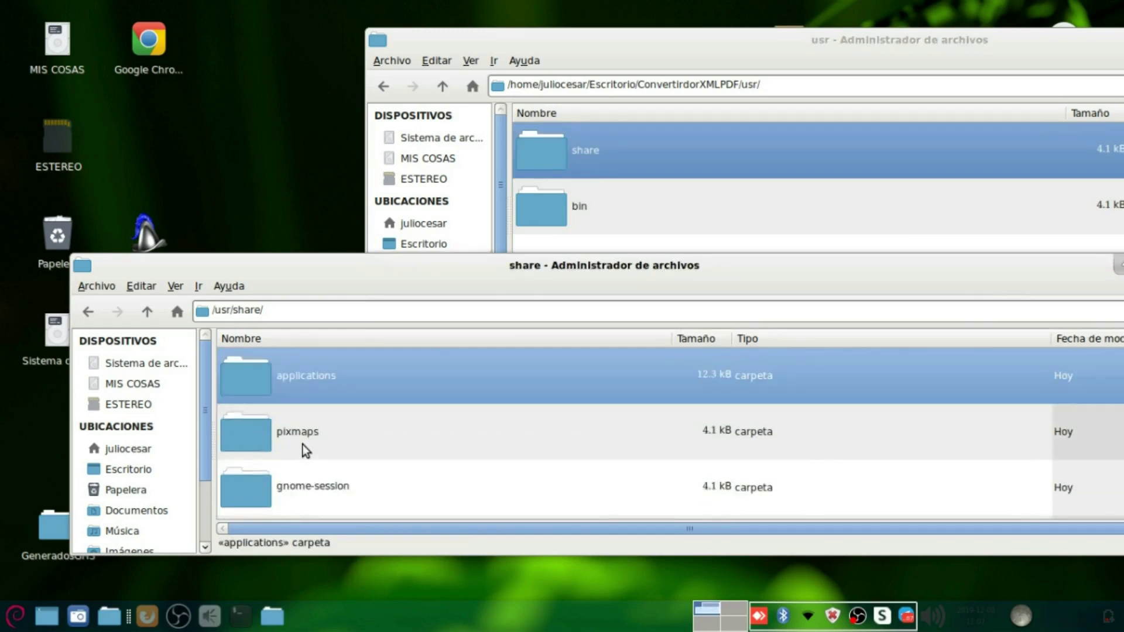
double_click(709, 173)
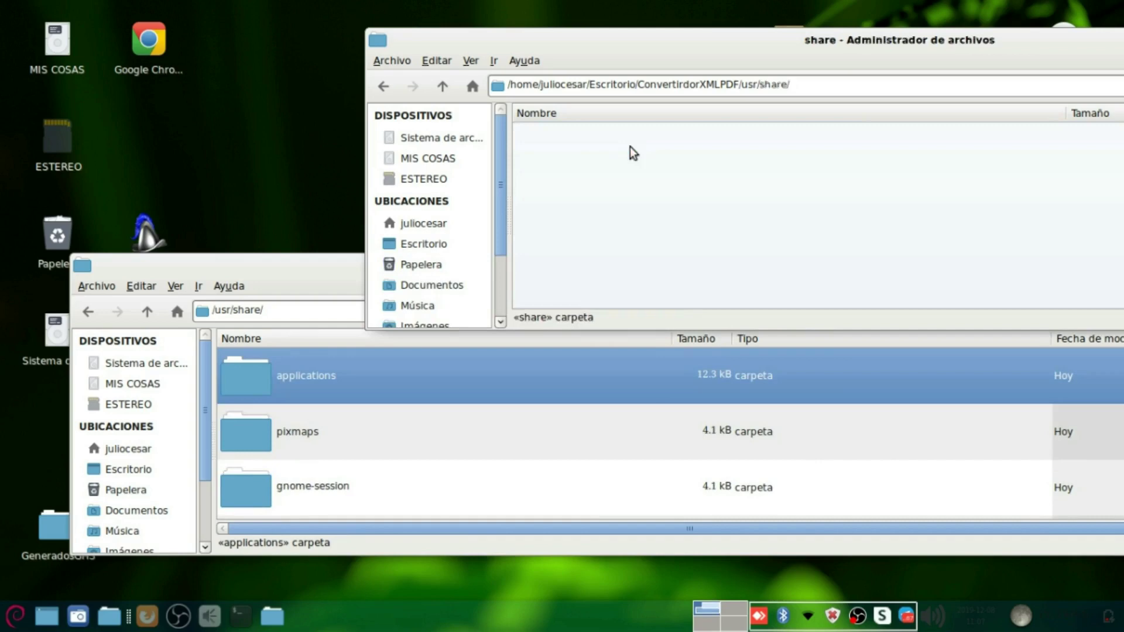
right_click(620, 231)
click(674, 239)
text(applica)
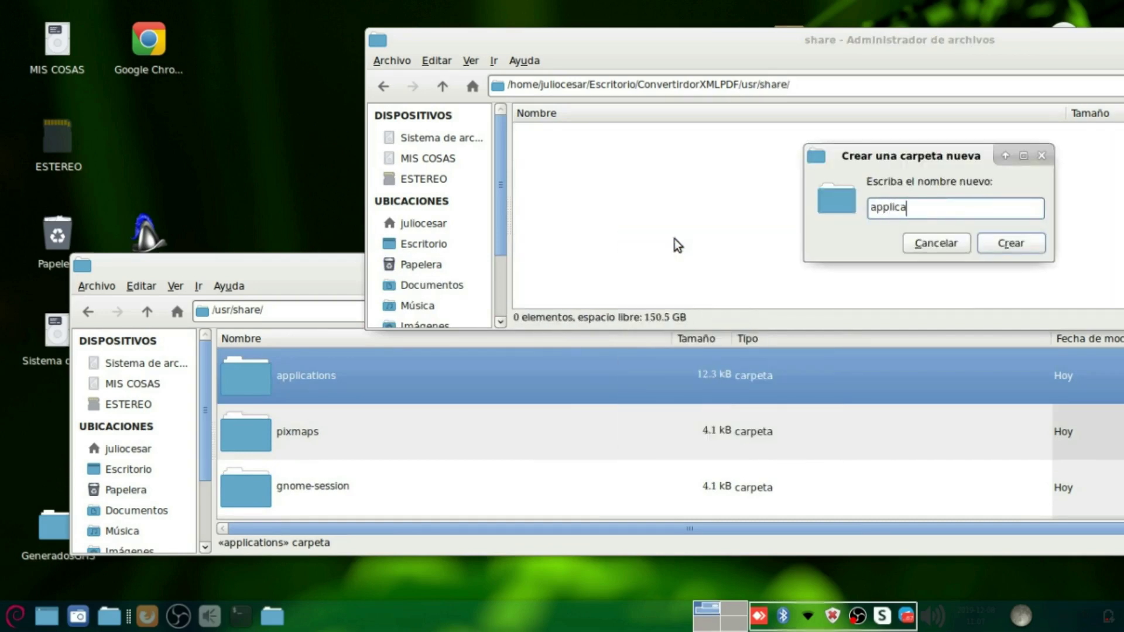
key(BackSpace)
key(BackSpace)
key(BackSpace)
text(icaton)
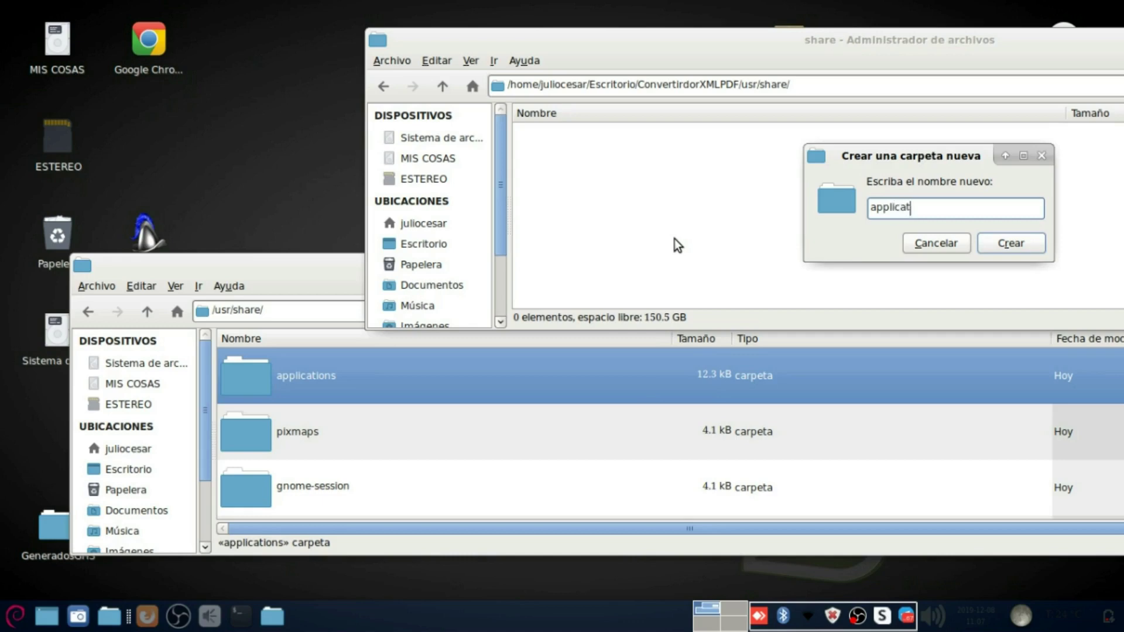
key(BackSpace)
key(BackSpace)
key(BackSpace)
text(tions)
key(Return)
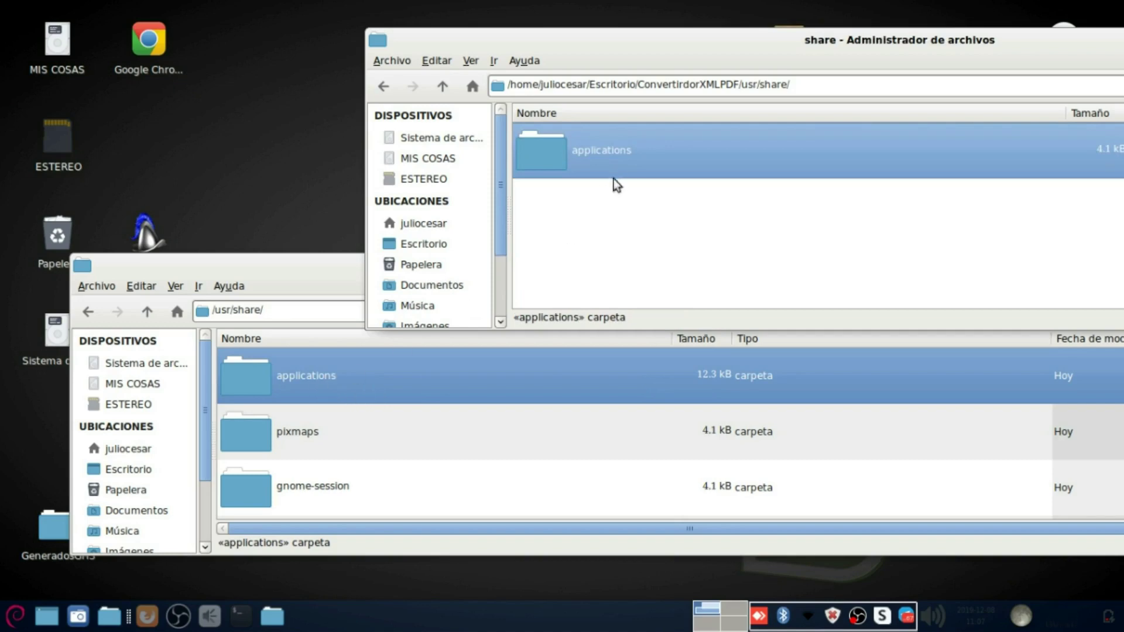
Step: Paste the Convertidor XML A PDF launcher from /usr/share/applications into the new applications folder
double_click(280, 389)
click(311, 437)
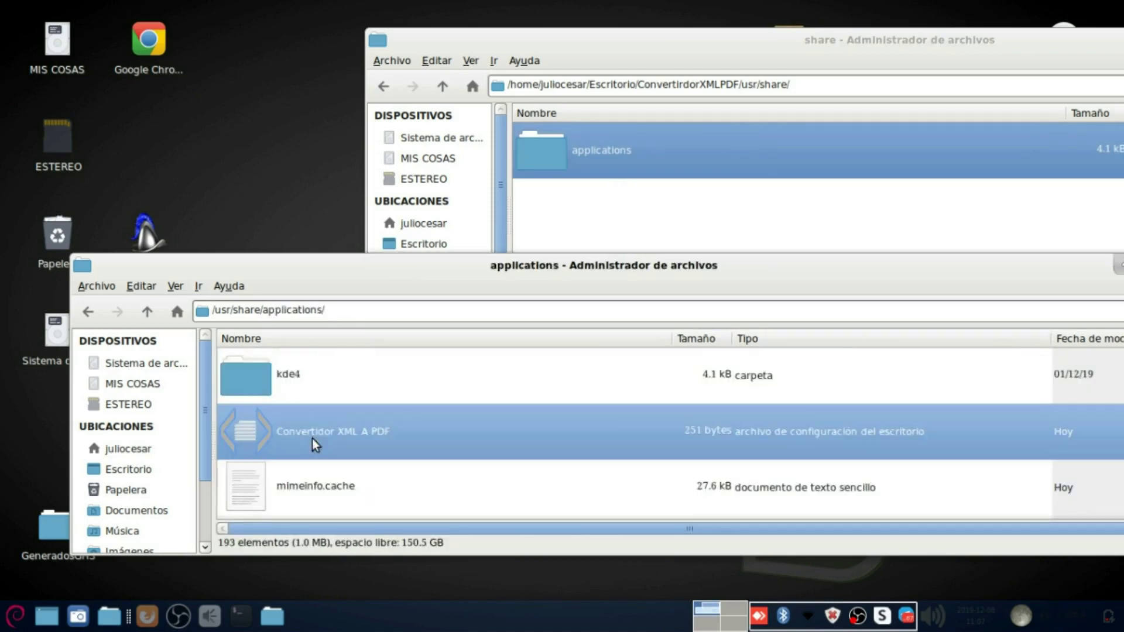
double_click(567, 163)
key(ctrl+v)
Step: Return to the package's top folder, close the system applications window, and maximize the package window
click(442, 86)
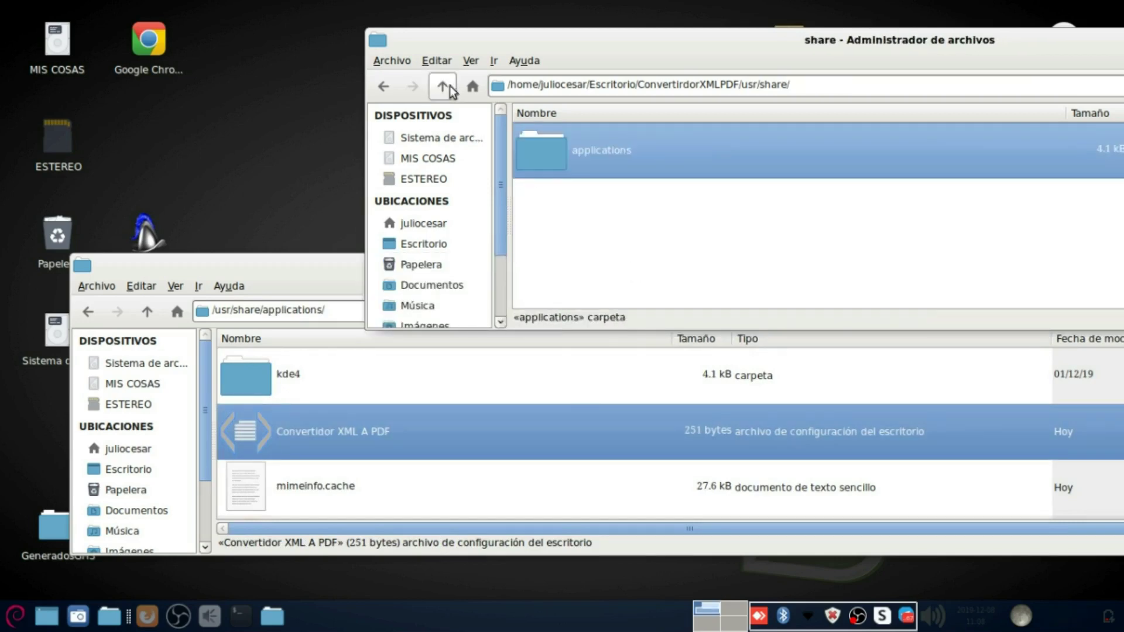
click(442, 86)
click(442, 86)
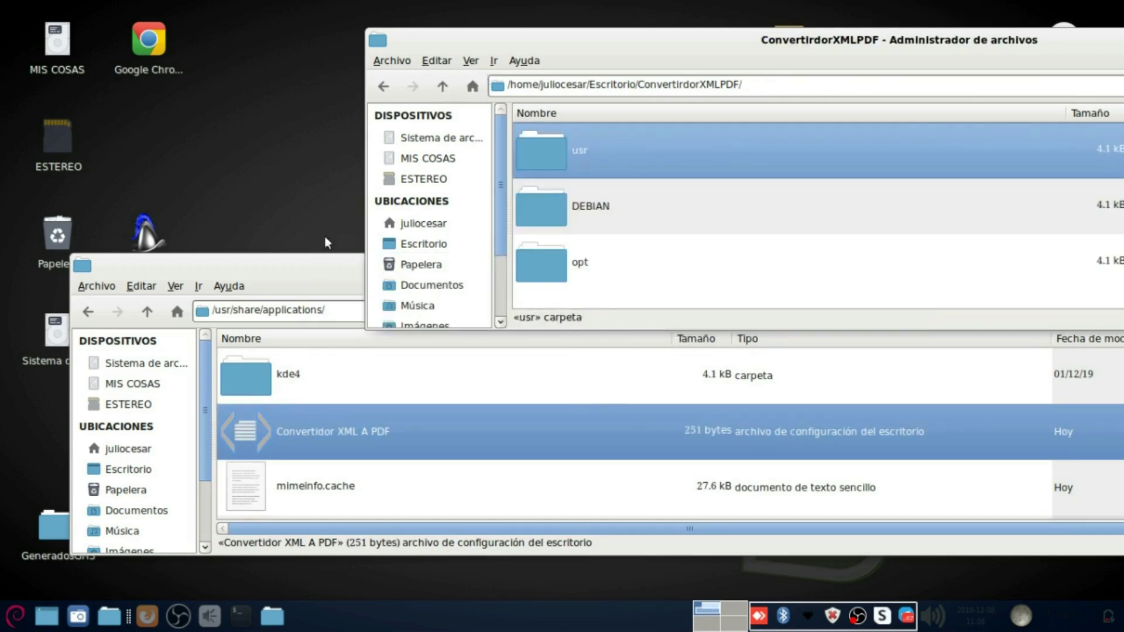
click(279, 266)
drag(1066, 263, 763, 233)
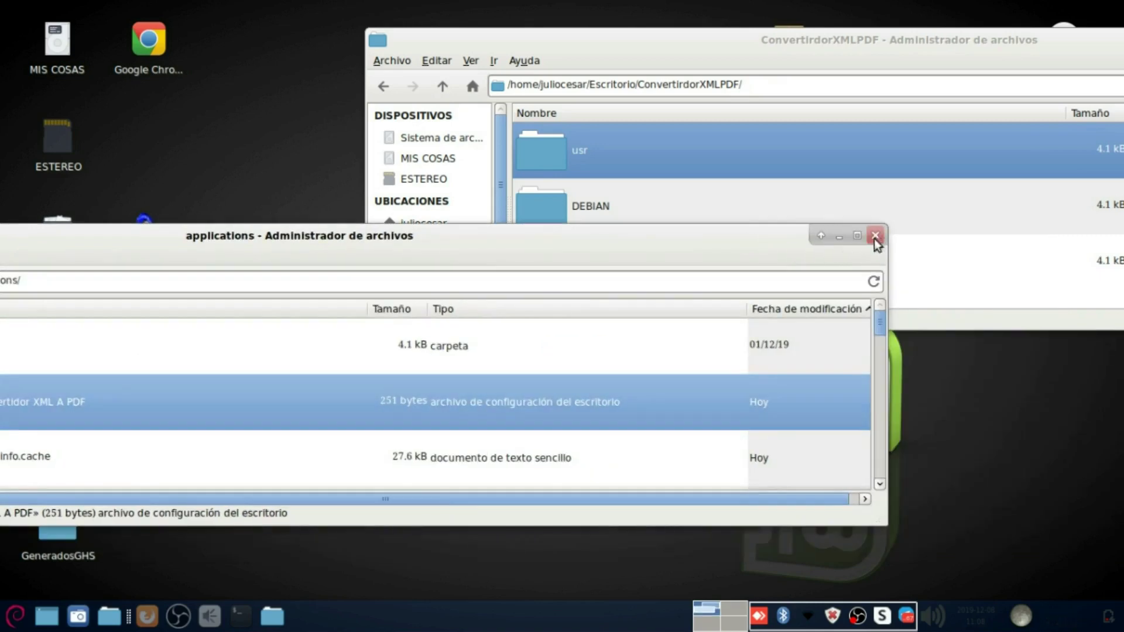
click(879, 235)
click(608, 280)
click(526, 59)
click(530, 51)
double_click(535, 38)
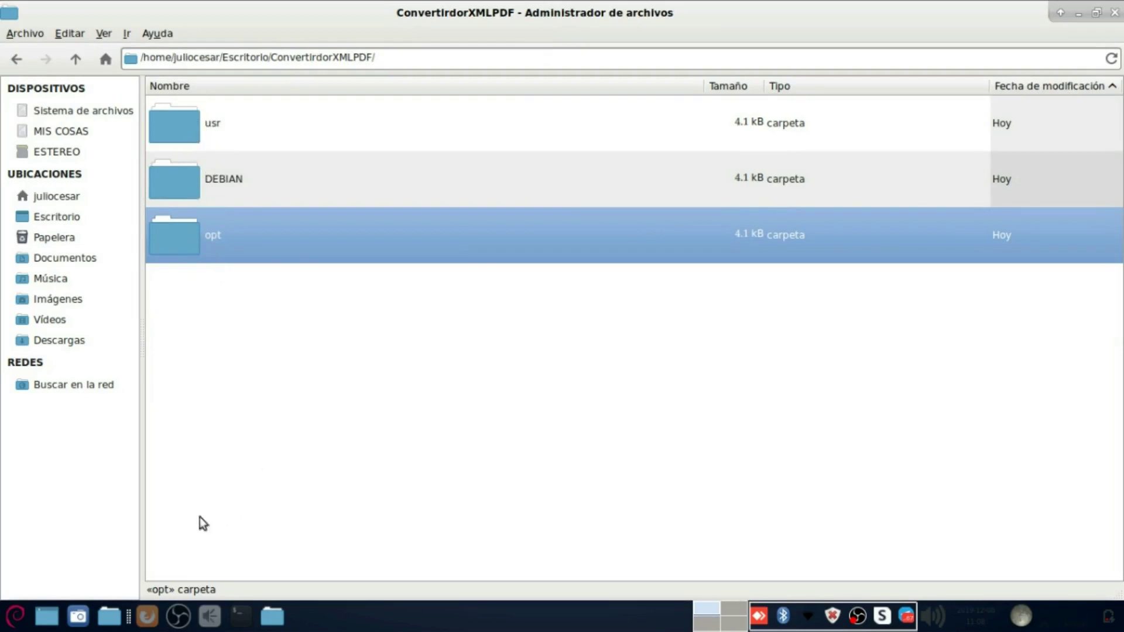
Step: Change the terminal's directory to Escritorio with cd Escritorio/
click(240, 616)
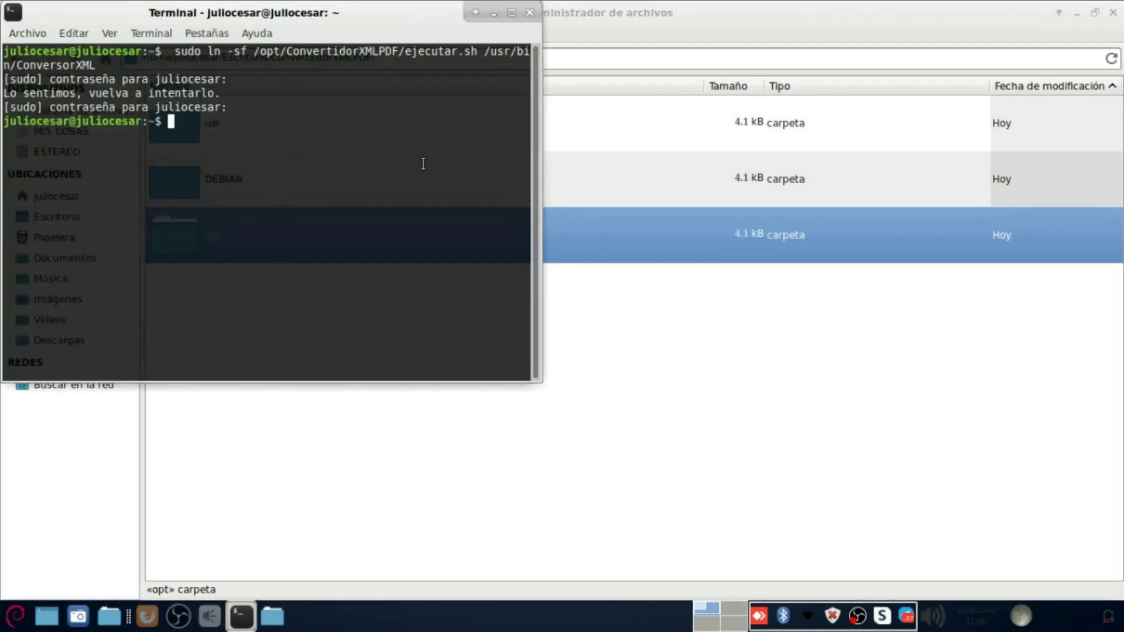
drag(243, 15, 595, 116)
text(cd Es)
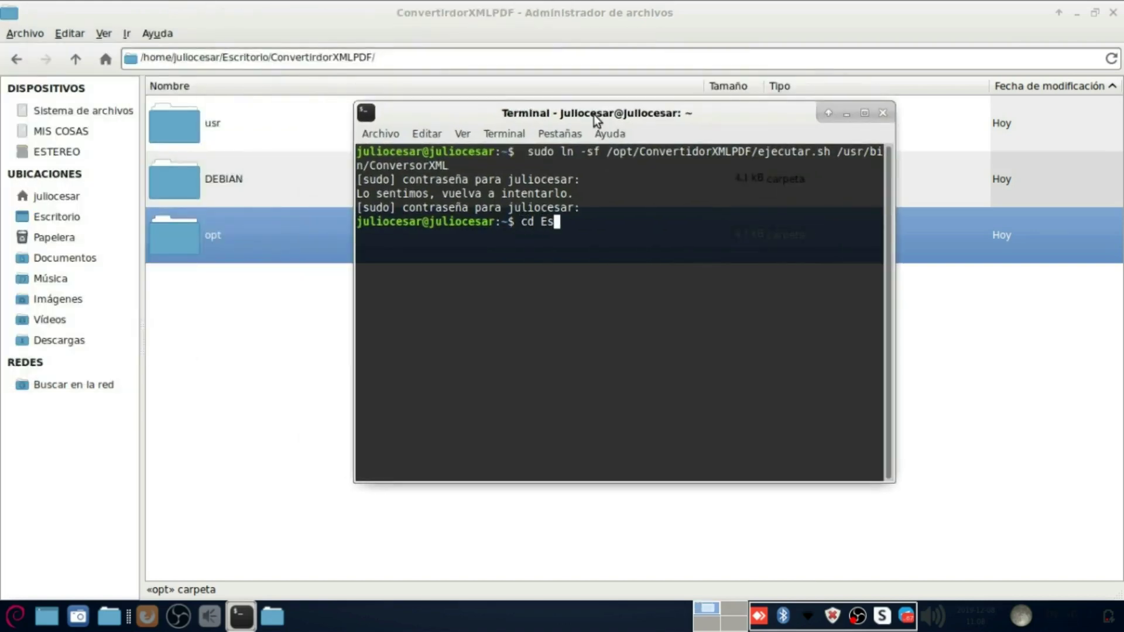
key(Tab)
key(Return)
Step: List Escritorio with ls, showing the ConvertirdorXMLPDF folder and the .desktop files
text(ls)
key(Return)
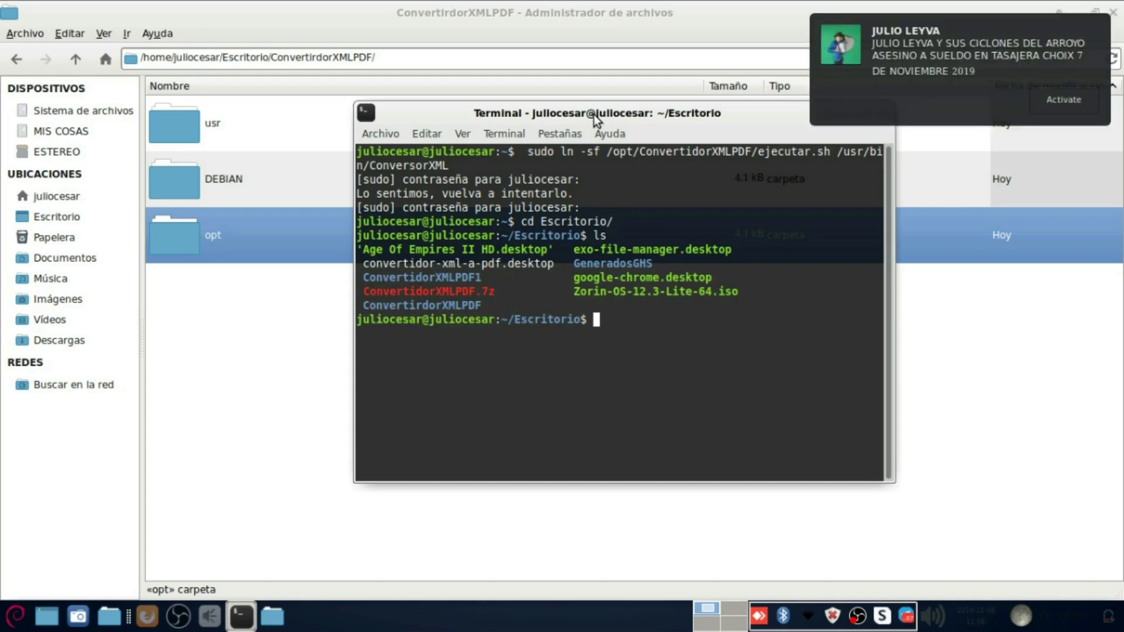
drag(481, 305, 381, 319)
double_click(422, 305)
click(700, 363)
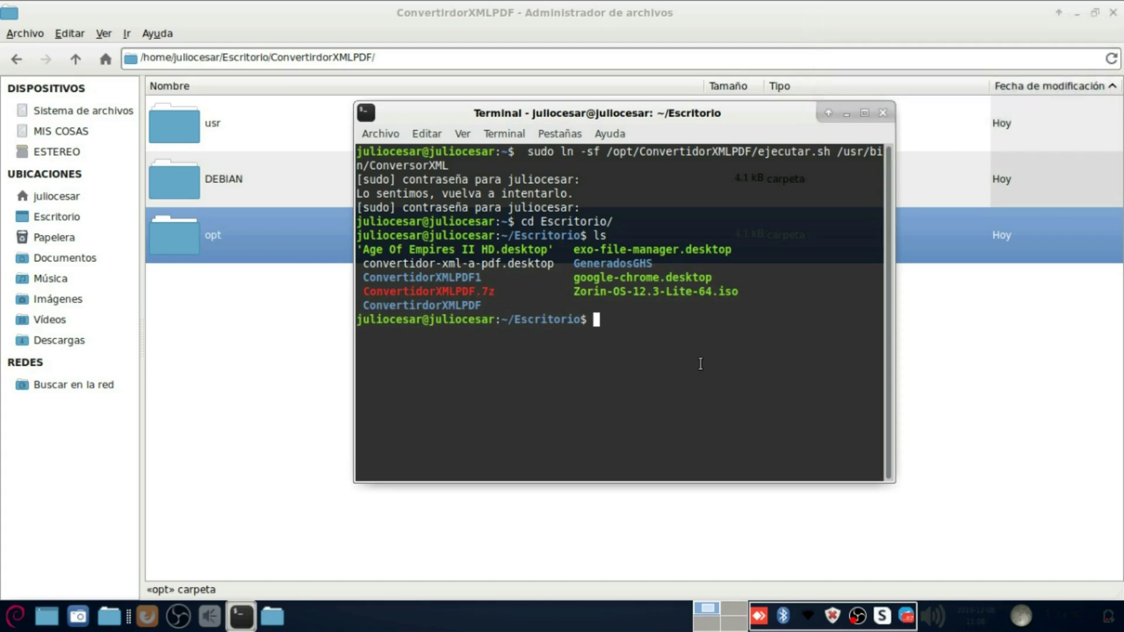
Step: Run dpkg --build ConvertidorXMLPDF, which fails because DEBIAN/control is missing
text(build)
key(BackSpace)
key(BackSpace)
key(BackSpace)
key(BackSpace)
key(BackSpace)
text(dpkh)
key(BackSpace)
text(g --bu)
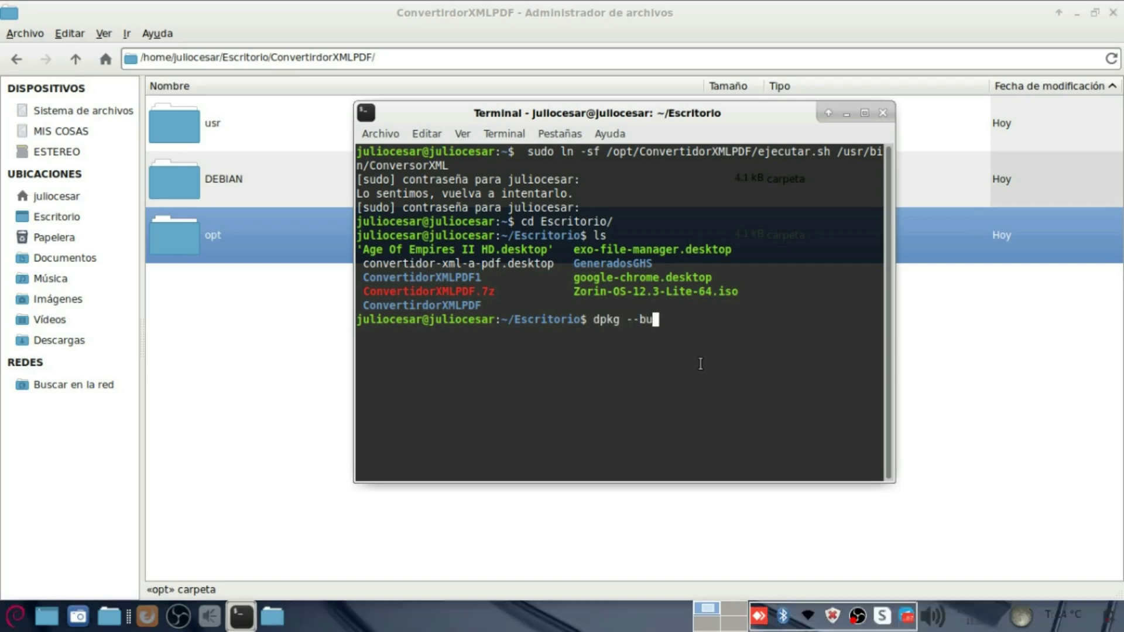
text(ild Converti)
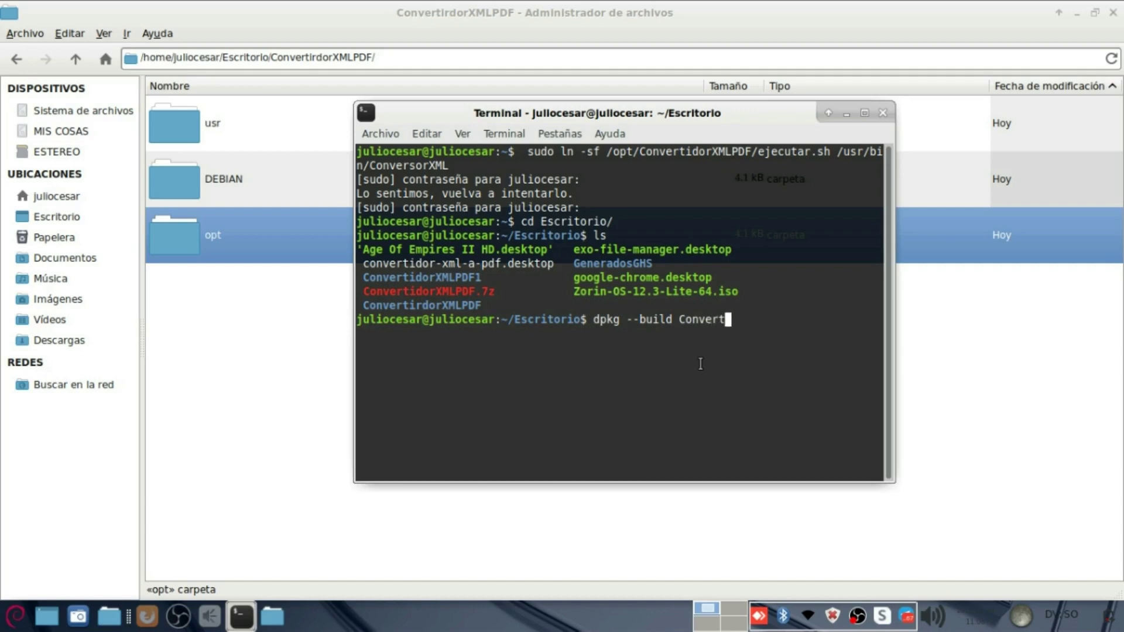
key(Tab)
key(Tab)
key(Tab)
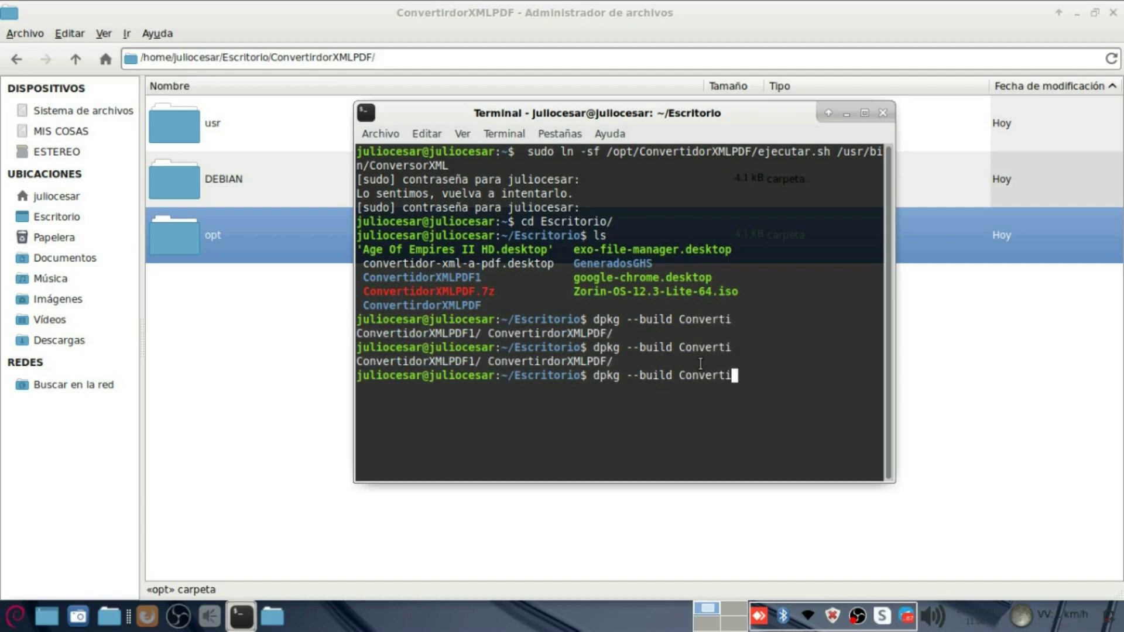
text(dorXMLA)
key(BackSpace)
text(PDF)
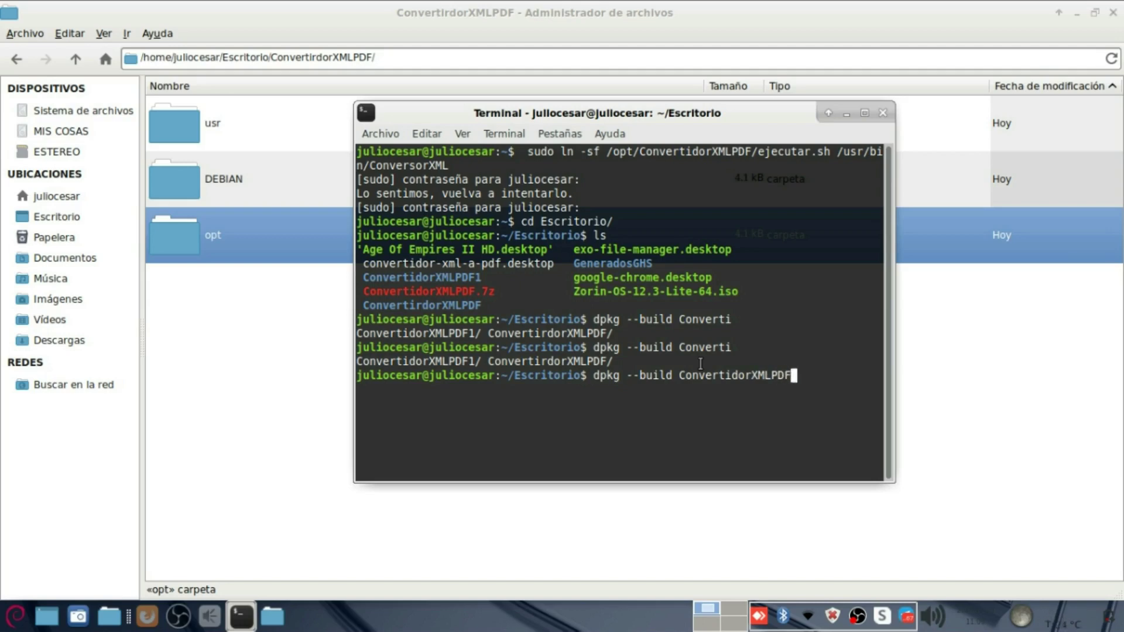
key(Return)
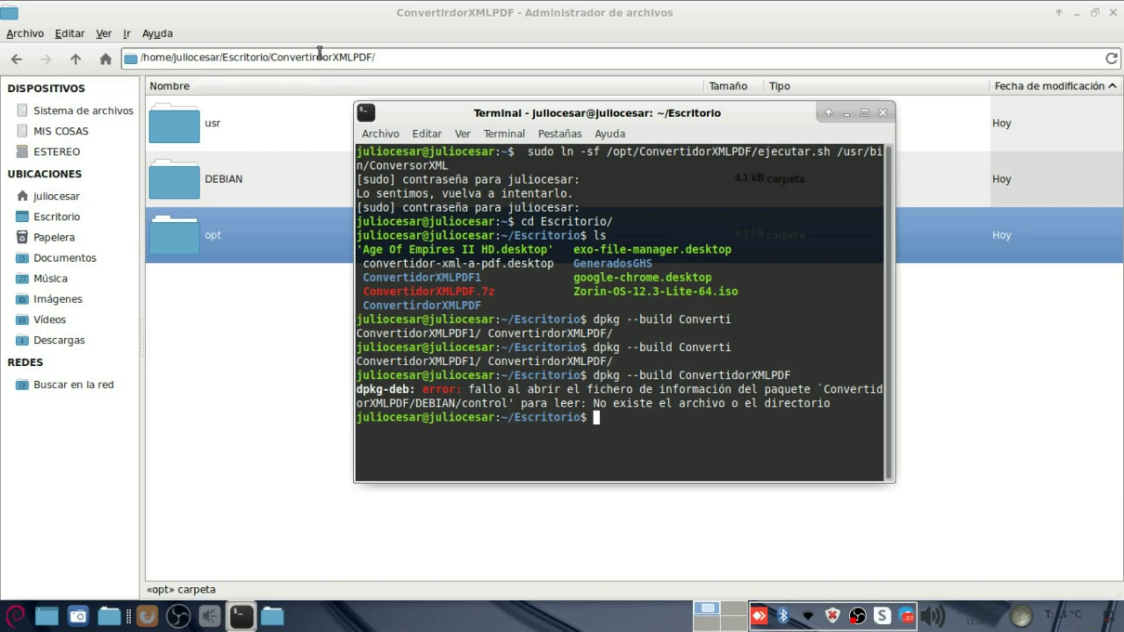
Step: Rename the Escritorio folder ConvertirdorXMLPDF to ConvertidorXMLPDF by deleting the extra r
click(87, 64)
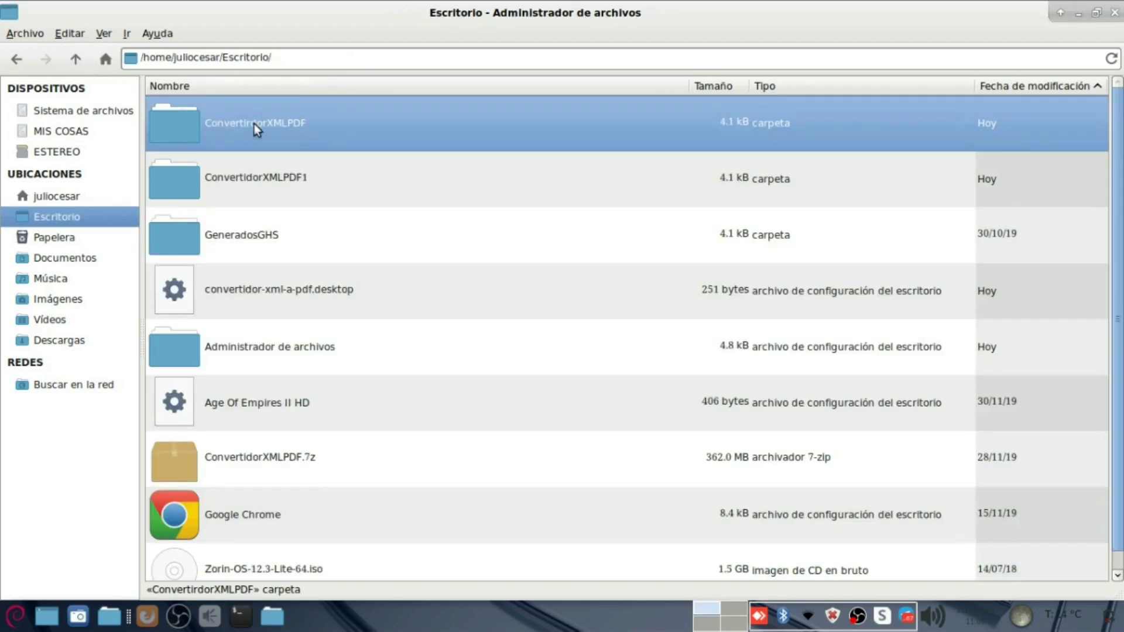
key(F2)
click(565, 331)
key(Left)
key(Left)
key(Left)
key(Delete)
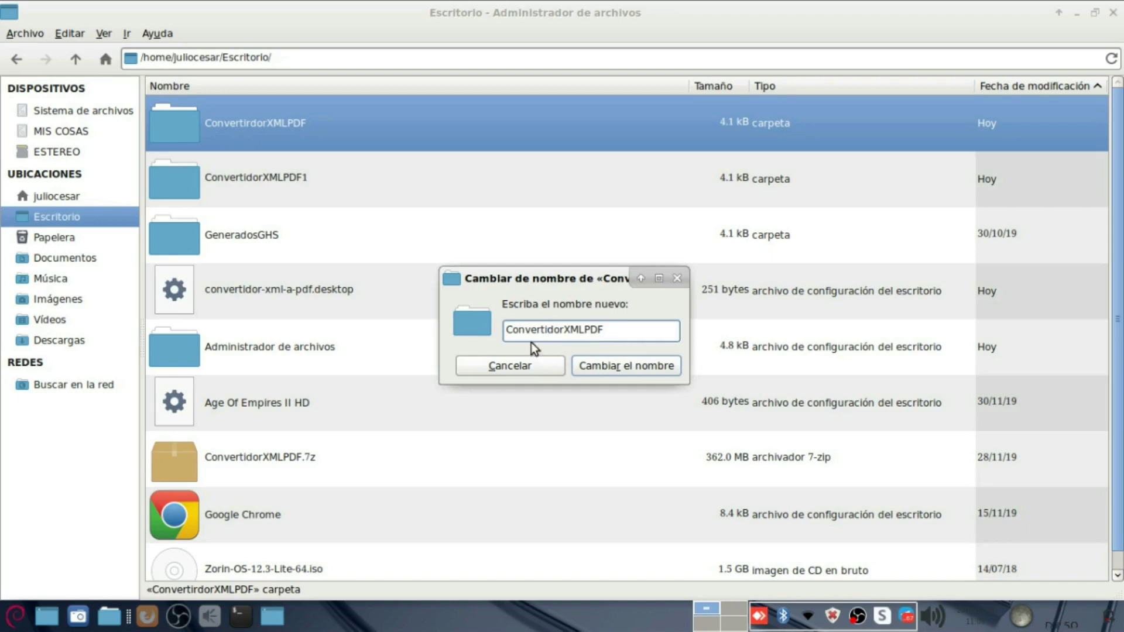
Step: Rerun dpkg --build ConvertidorXMLPDF in the terminal
click(241, 616)
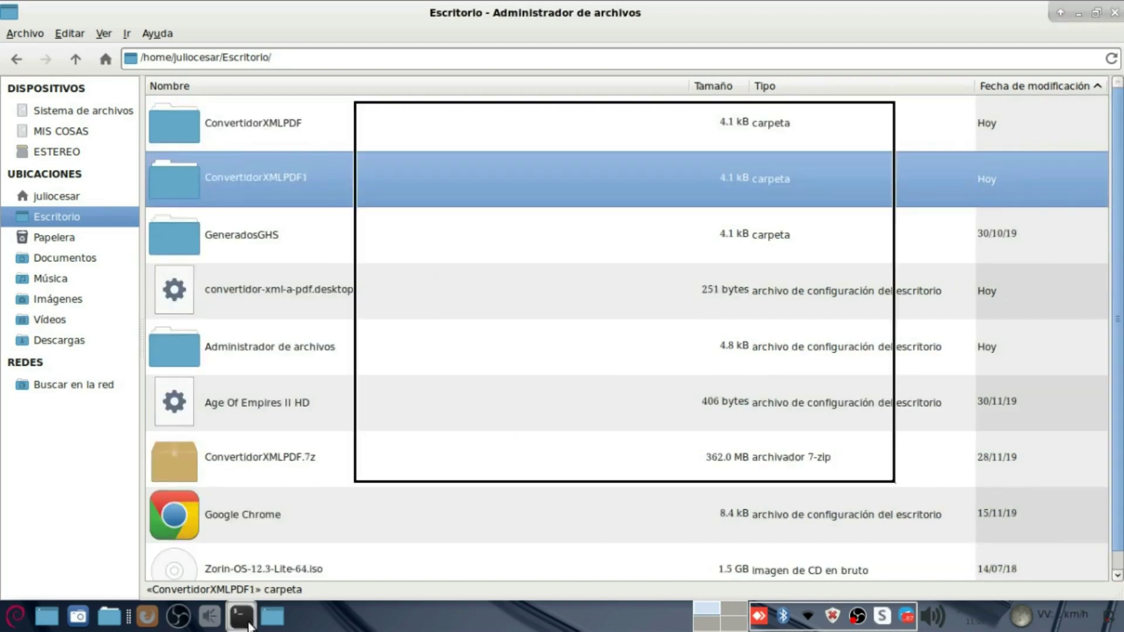
key(Up)
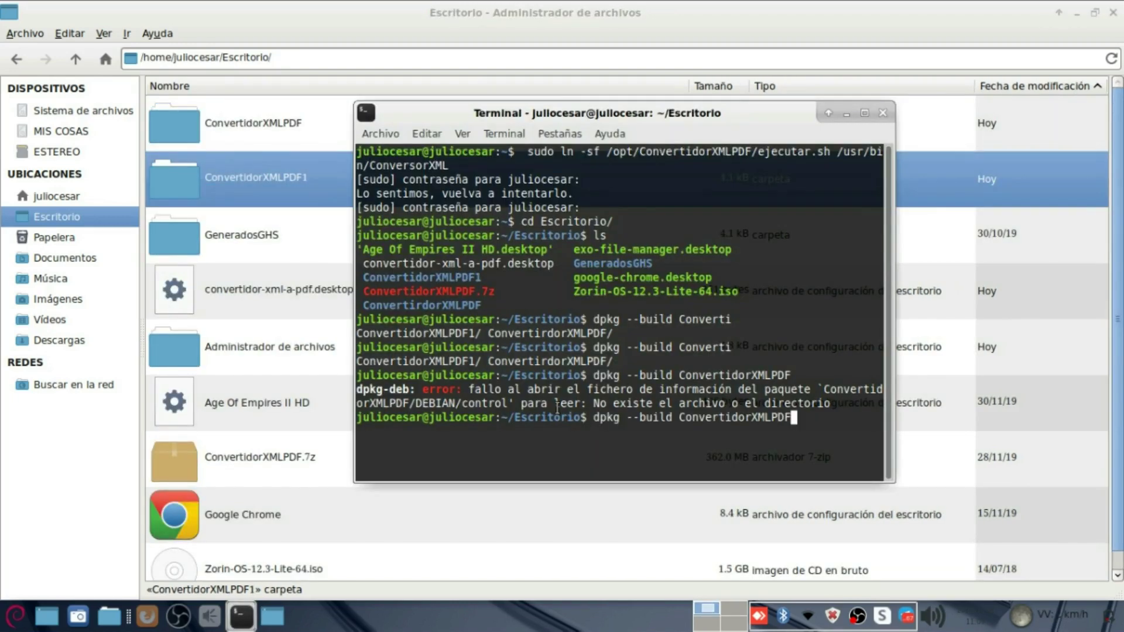
key(Return)
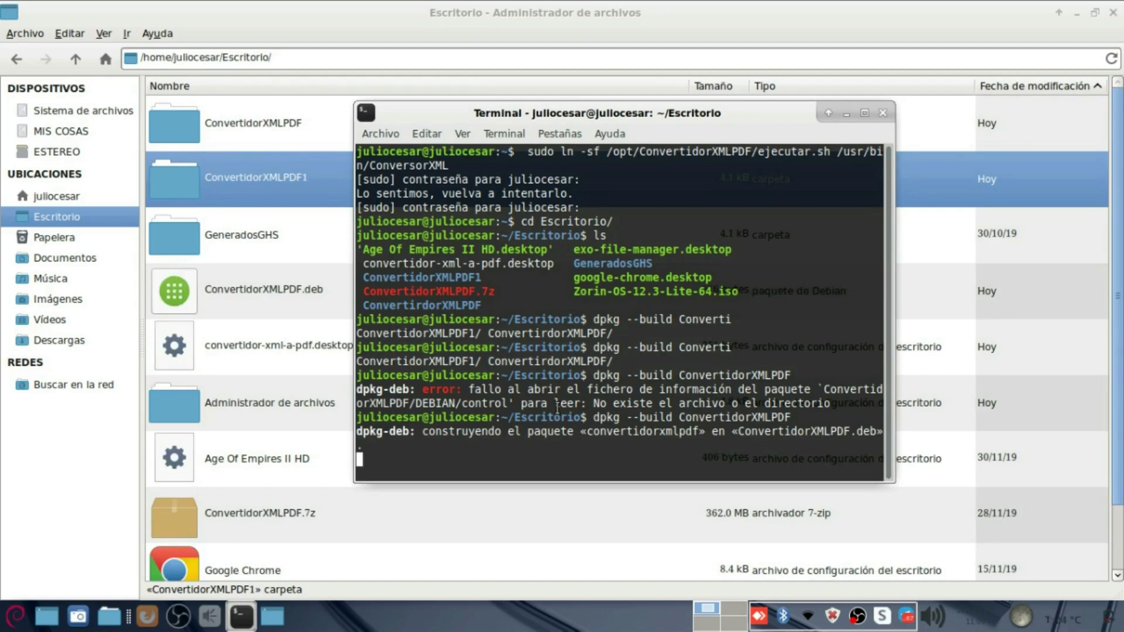
Step: Check the successful build output and the new ConvertidorXMLPDF.deb on the desktop, then minimize the terminal
click(1112, 12)
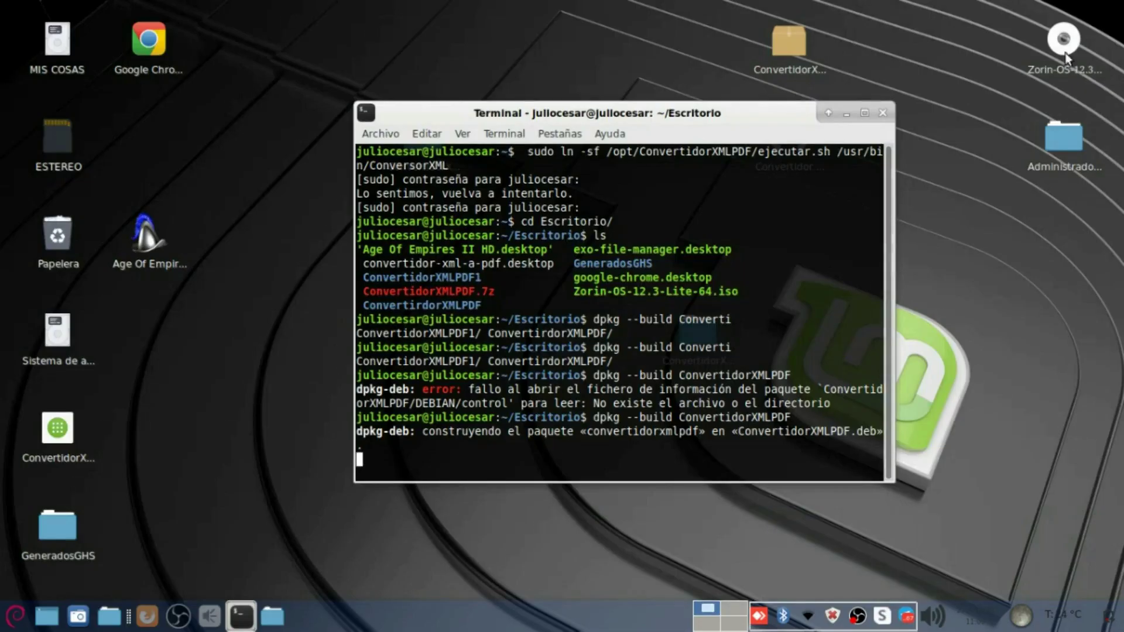
click(50, 456)
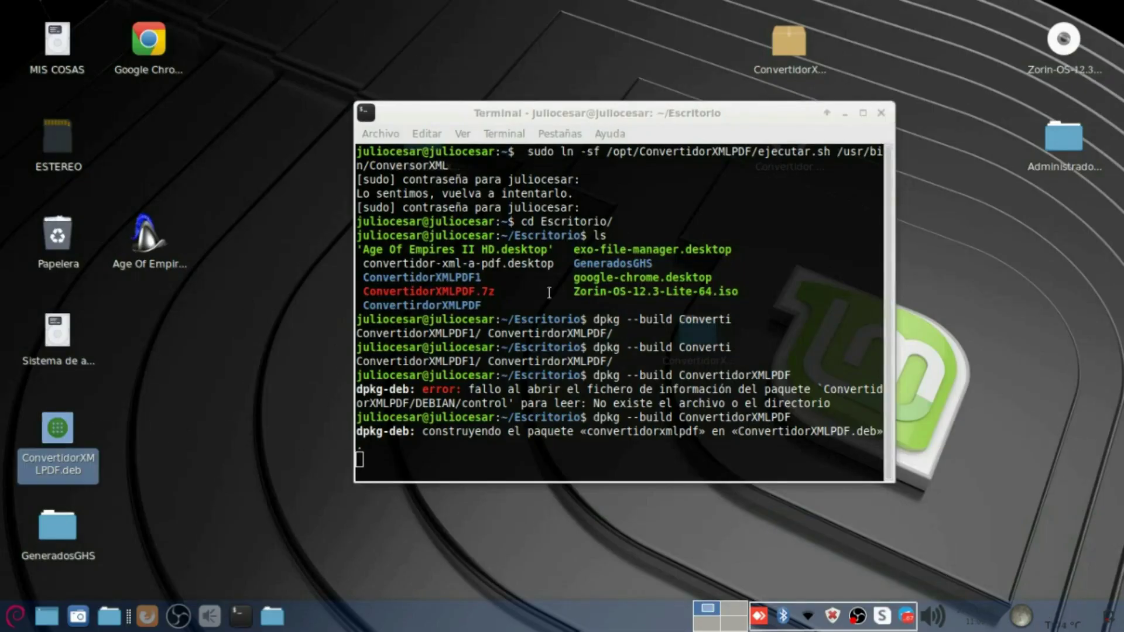
drag(523, 113, 493, 116)
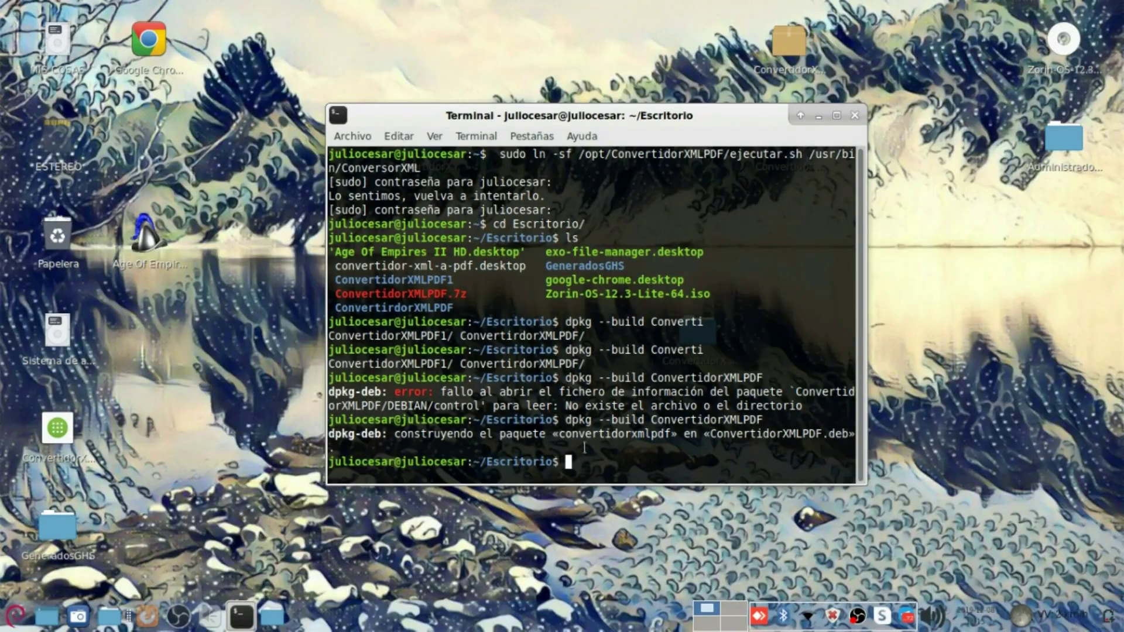
drag(568, 420, 763, 433)
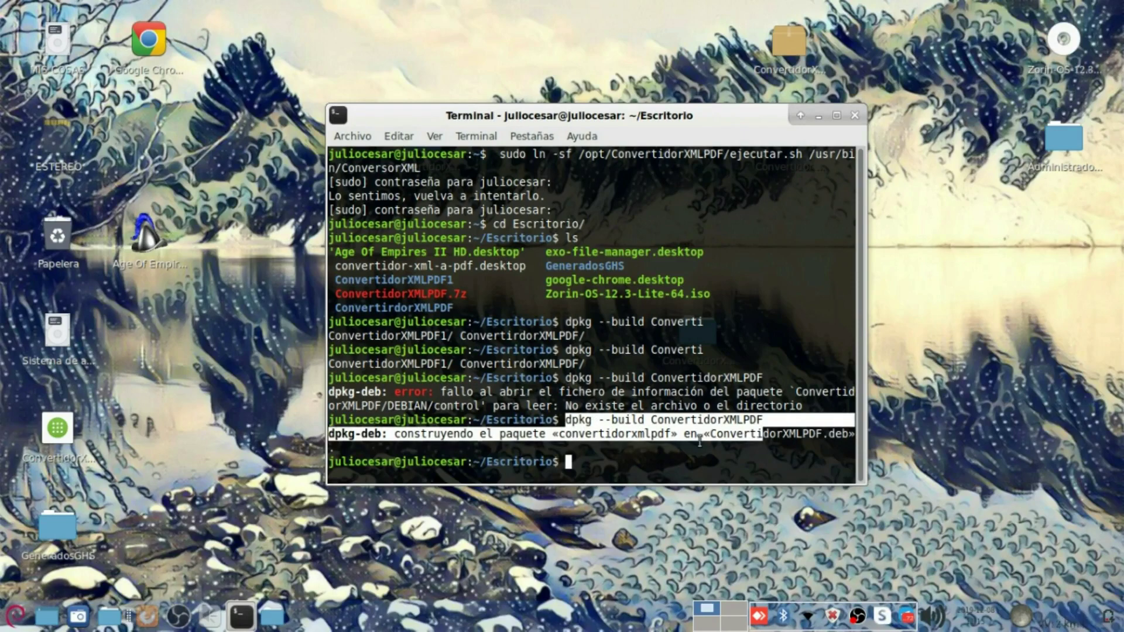
click(175, 439)
click(64, 432)
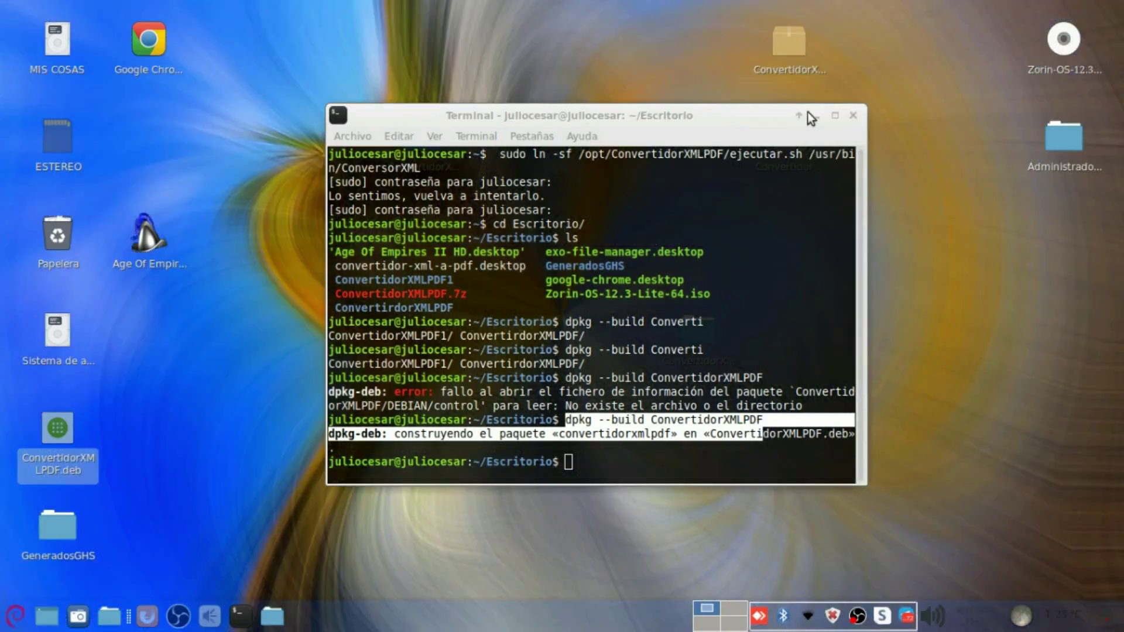
click(814, 114)
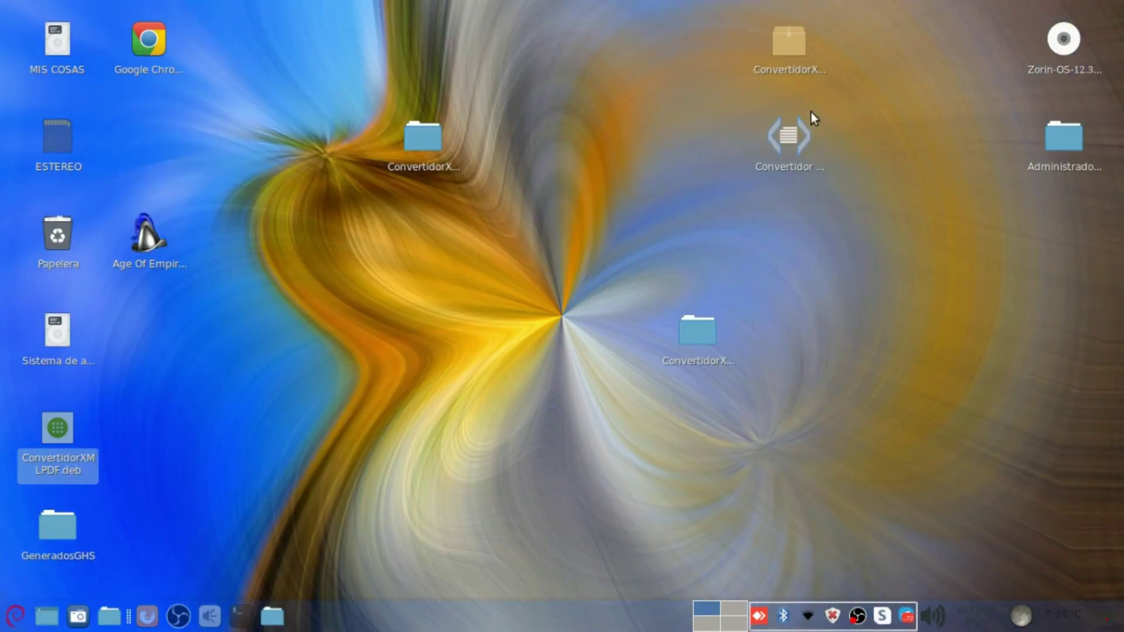
Step: Permanently delete the old ConvertidorXMLPDF folder from /opt
click(272, 615)
click(316, 528)
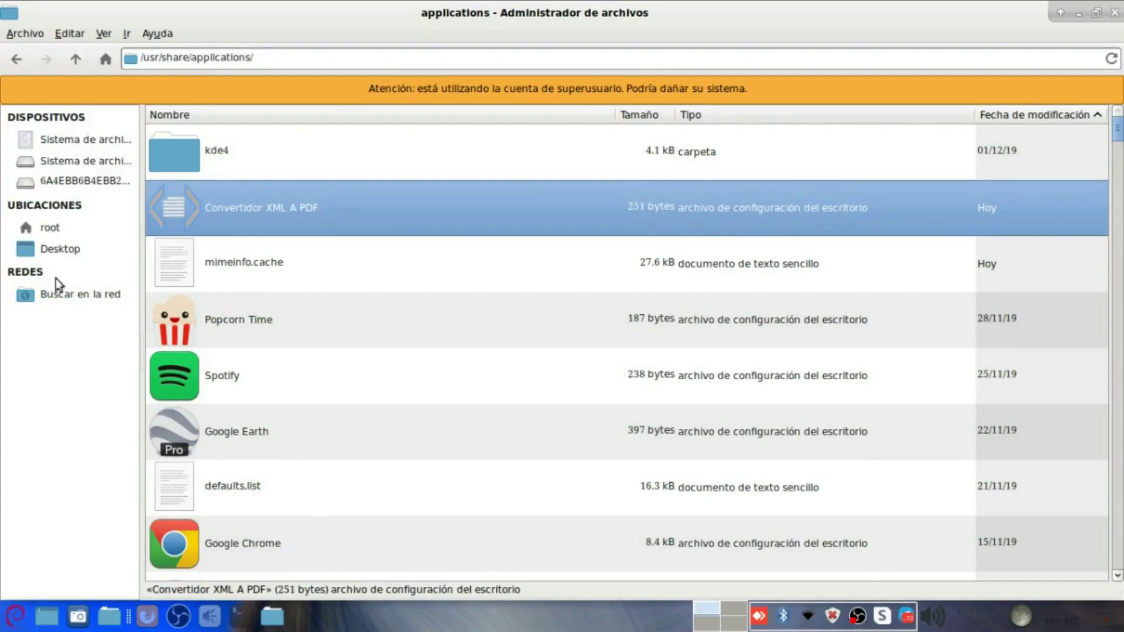
click(69, 63)
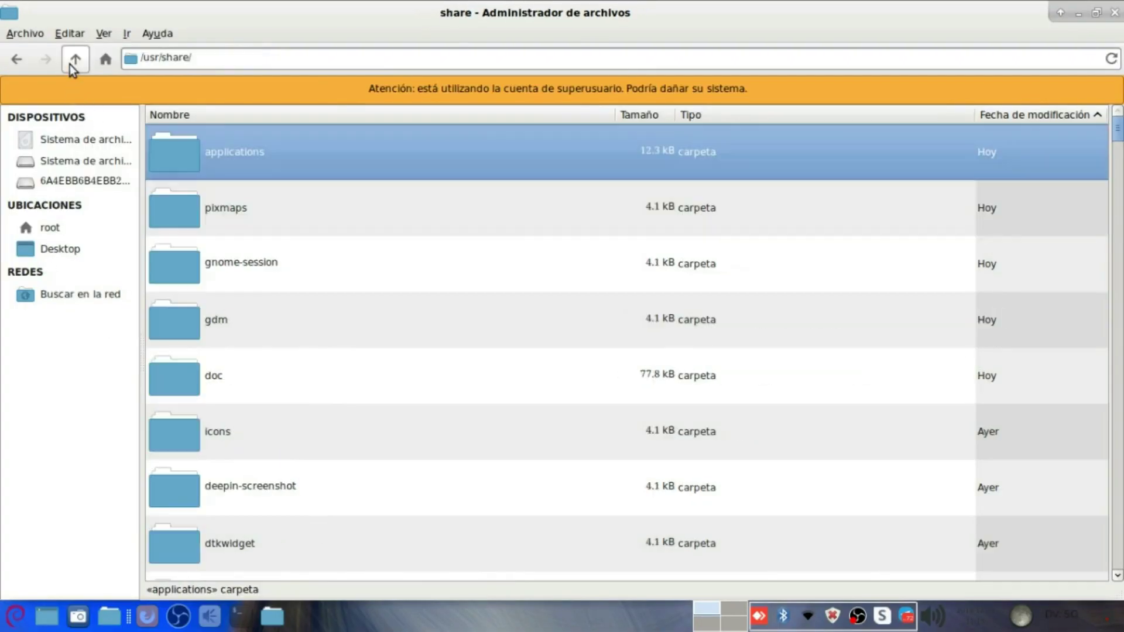
click(68, 61)
click(70, 61)
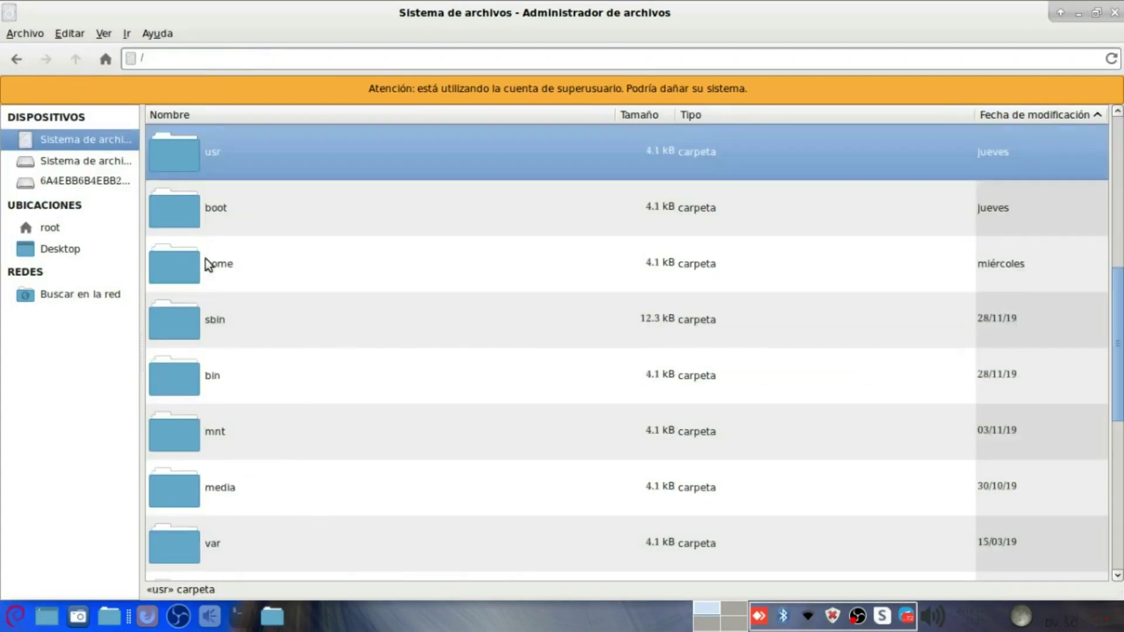
click(202, 268)
text(opt)
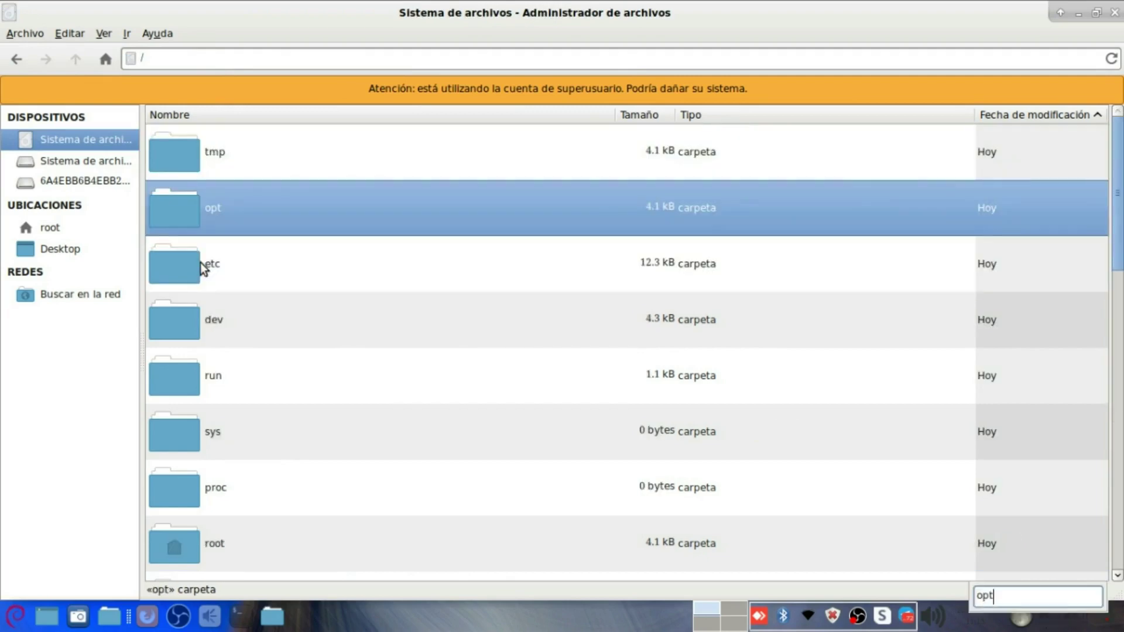
key(Return)
key(Down)
key(shift+Delete)
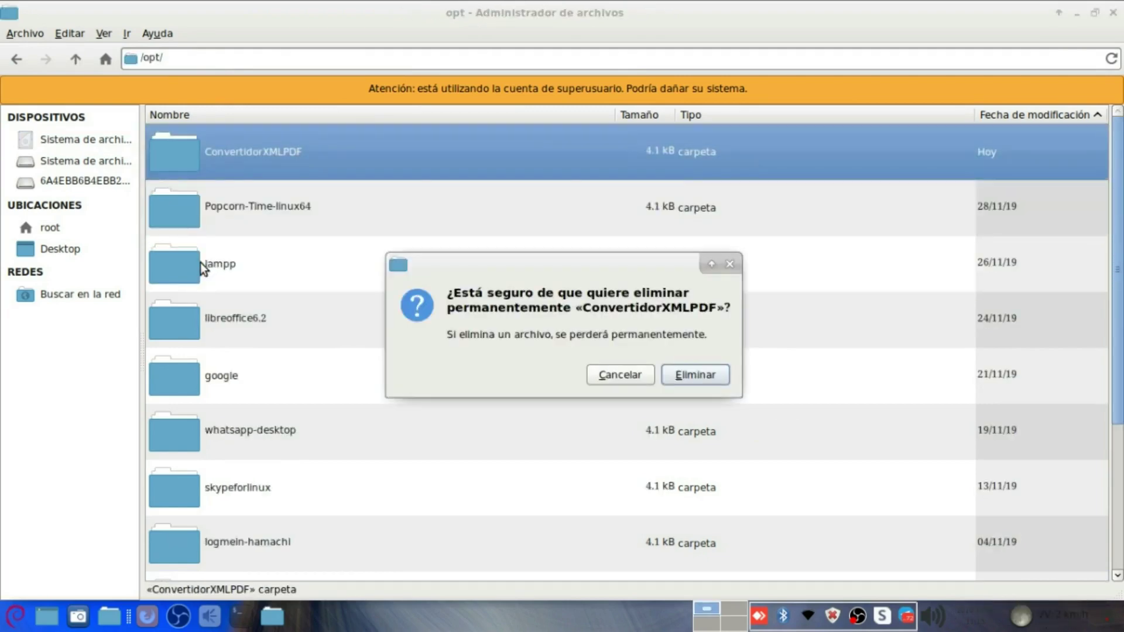
key(Return)
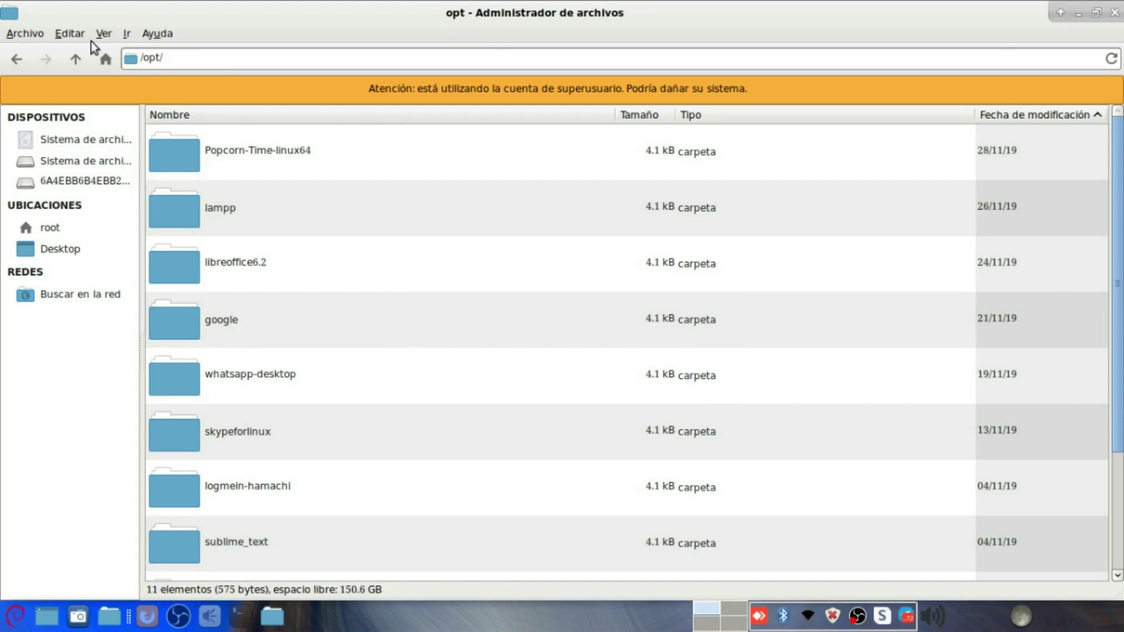
Step: Permanently delete the broken ConversorXML link from /usr/bin
click(75, 57)
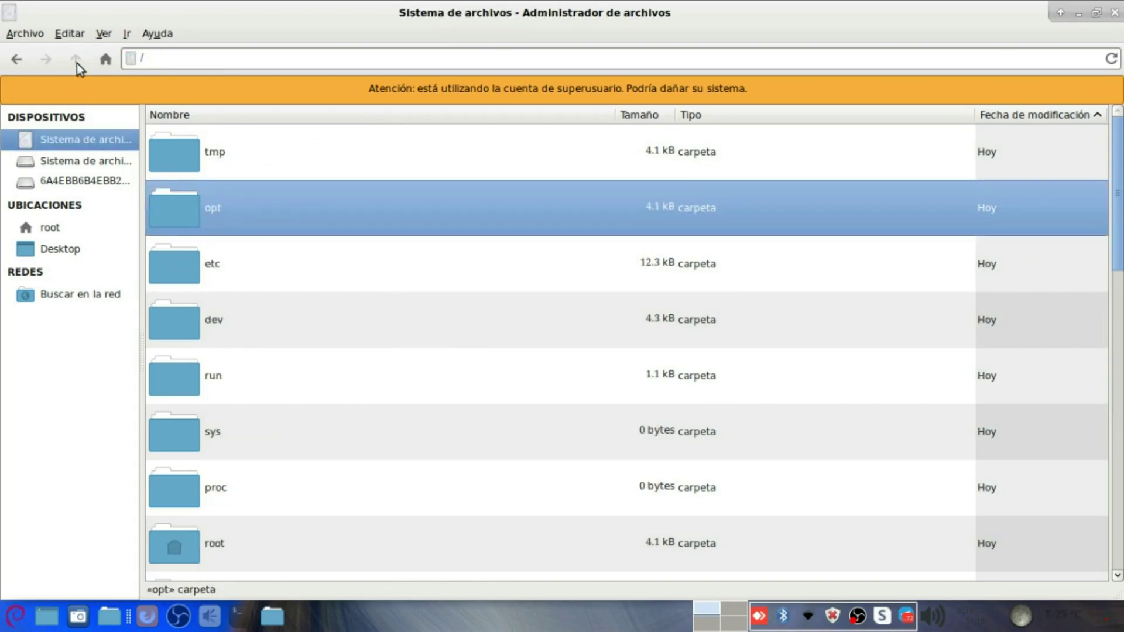
text(ur)
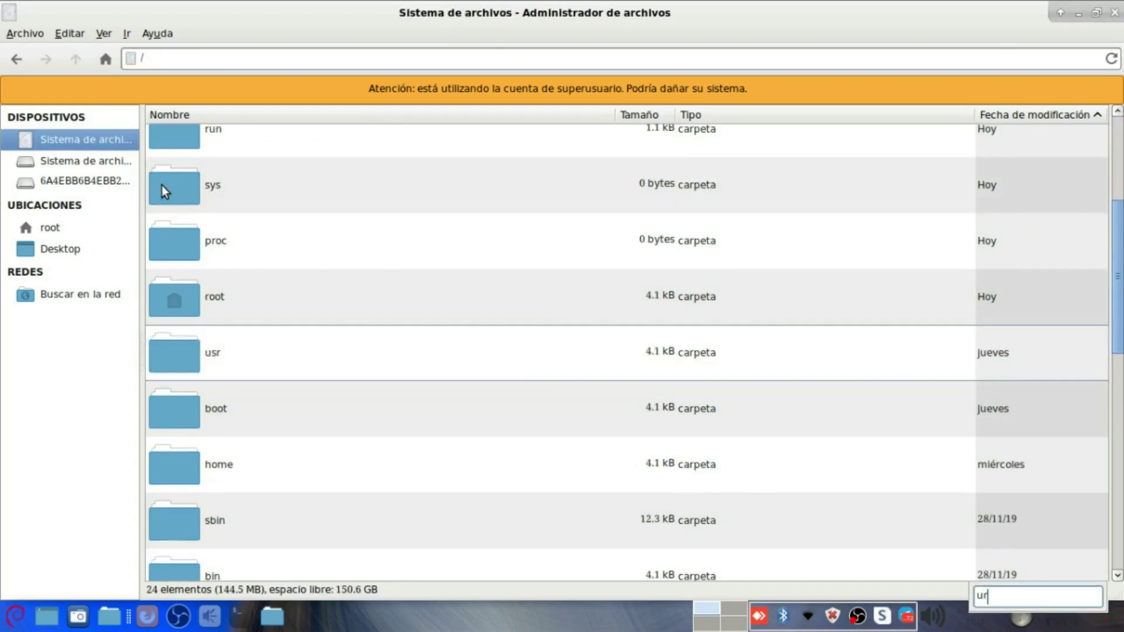
double_click(205, 355)
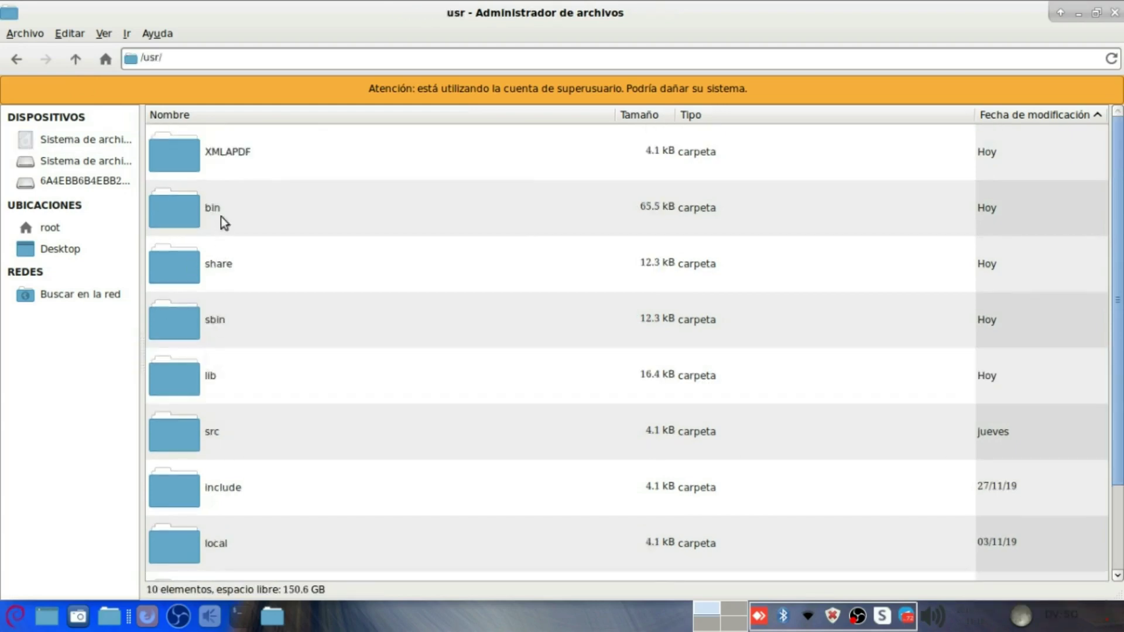
double_click(217, 223)
click(253, 208)
key(shift+Delete)
key(Return)
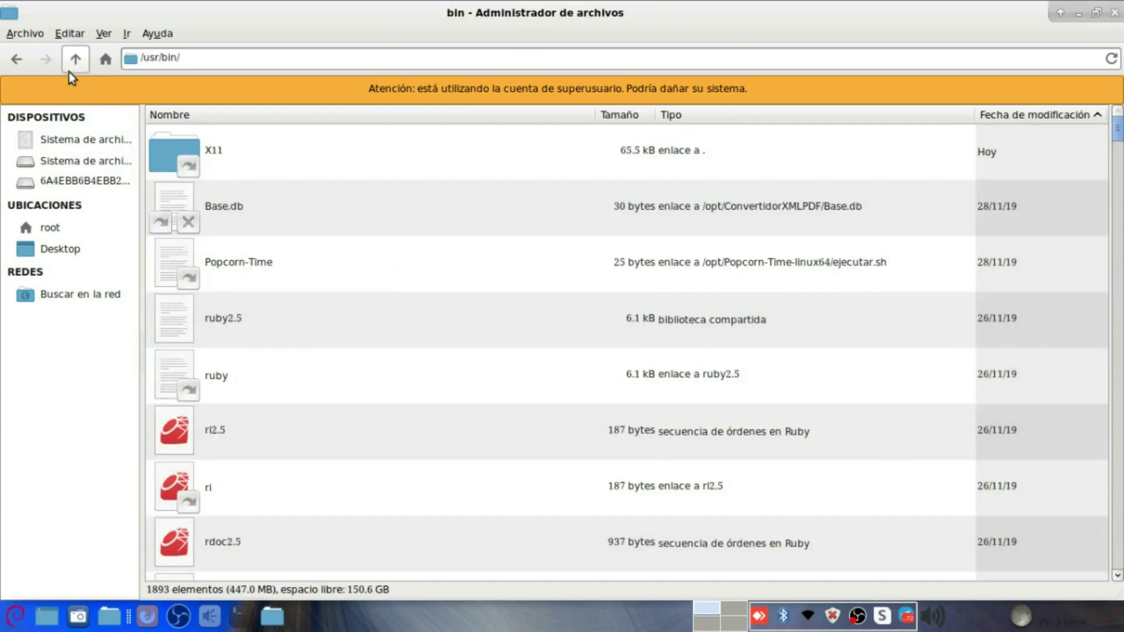
Step: Permanently delete the Convertidor XML A PDF launcher from /usr/share/applications and close Thunar
click(76, 60)
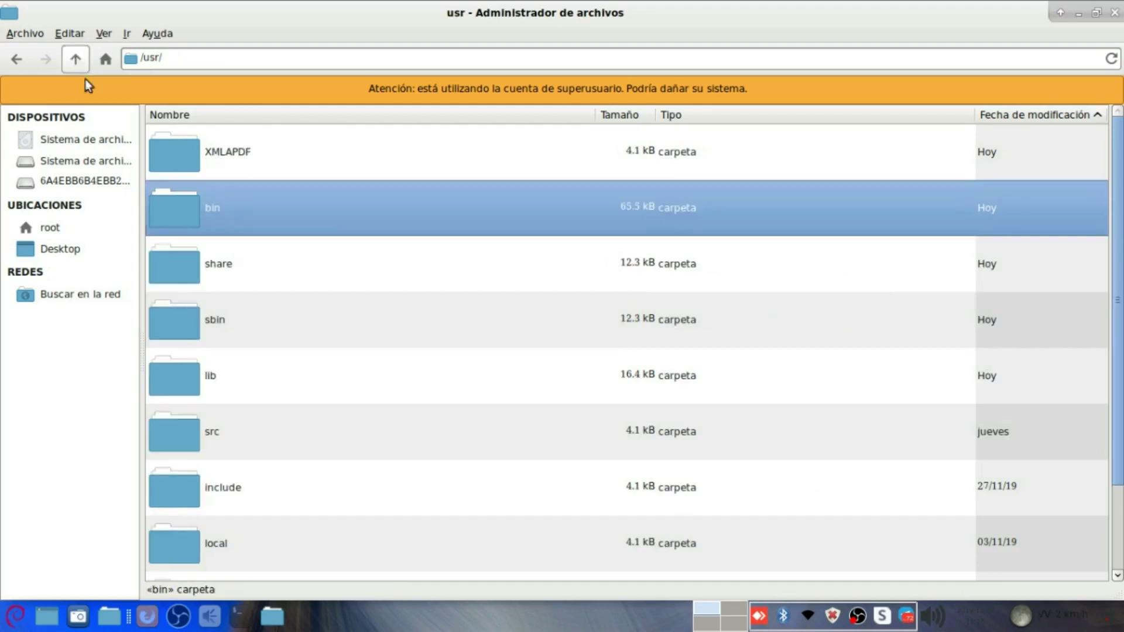
double_click(226, 268)
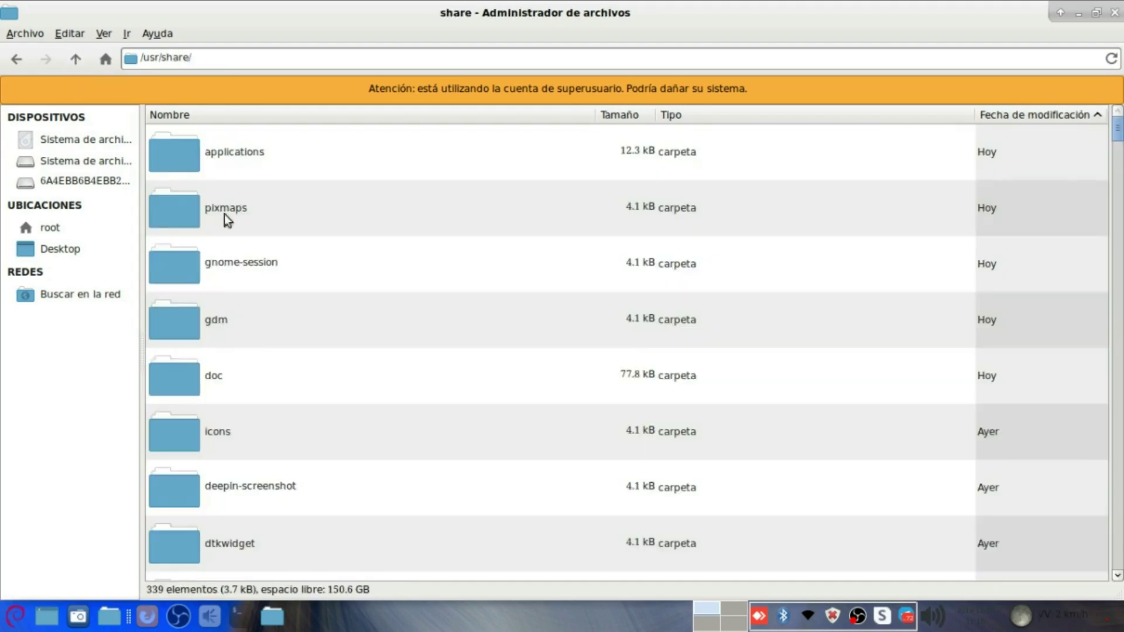
double_click(272, 154)
click(284, 207)
key(shift+Delete)
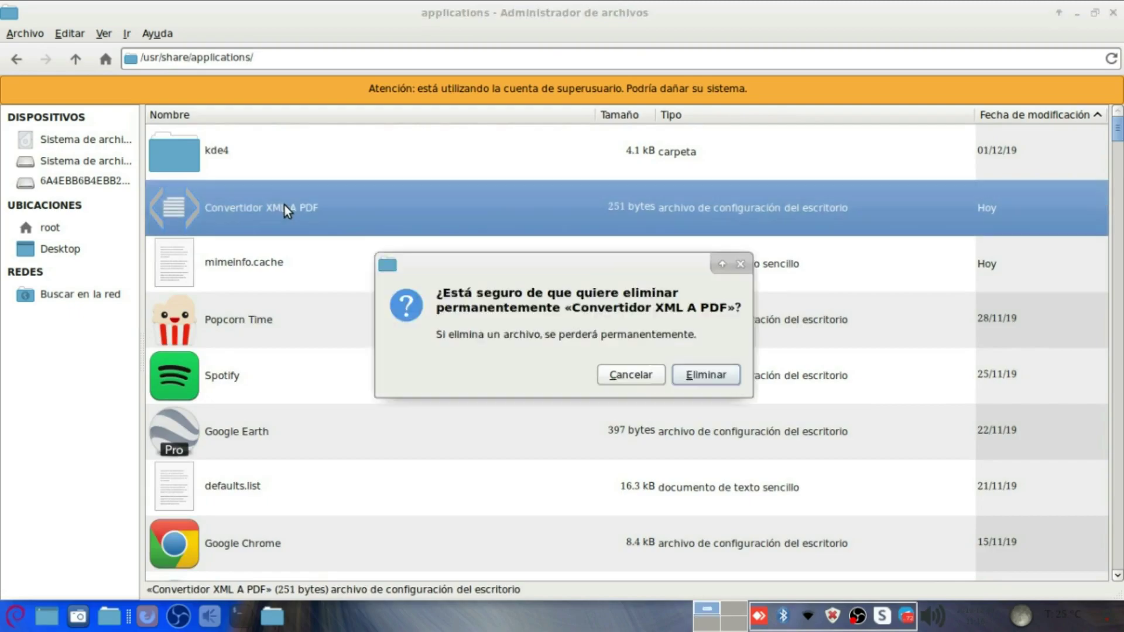
key(Return)
click(1114, 12)
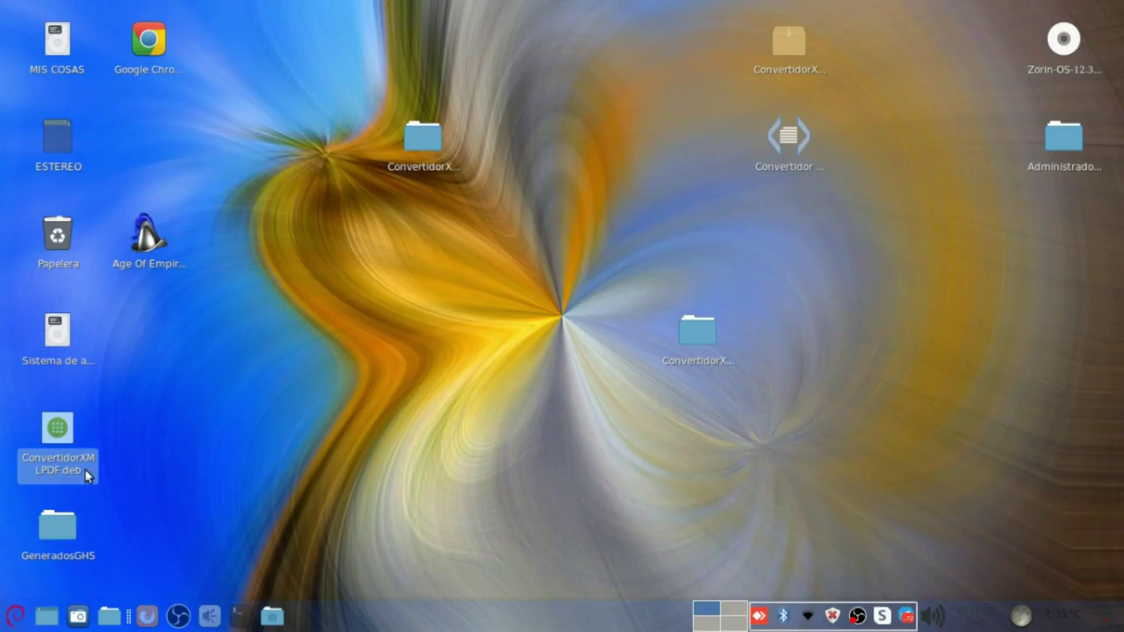
Step: Open ConvertidorXMLPDF.deb in the gdebi package installer
double_click(56, 430)
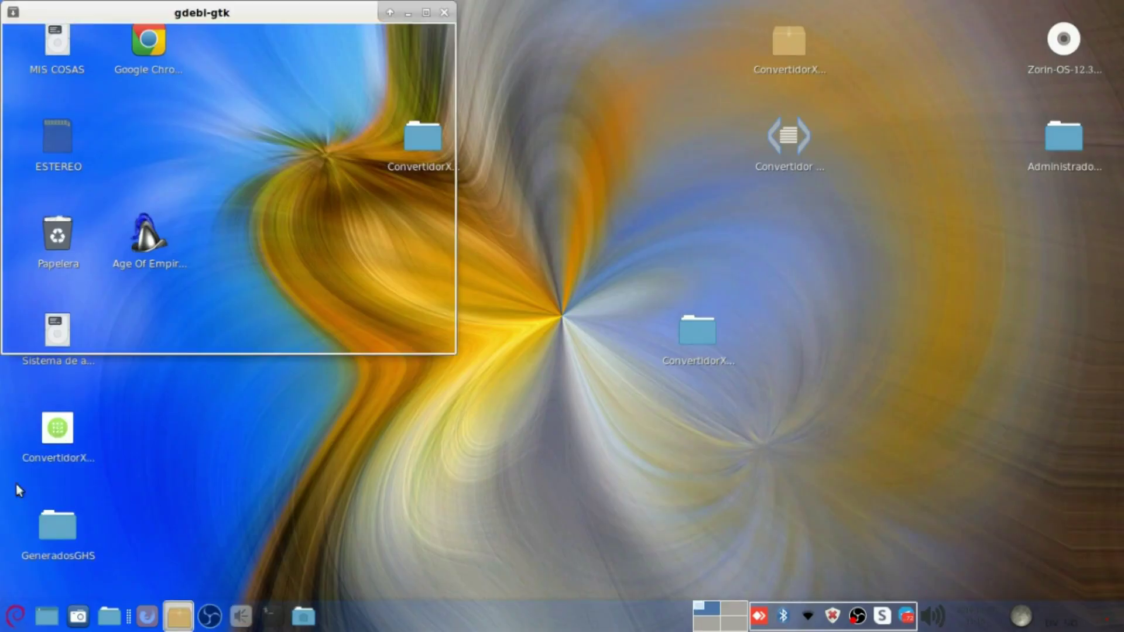
click(15, 616)
text(conver)
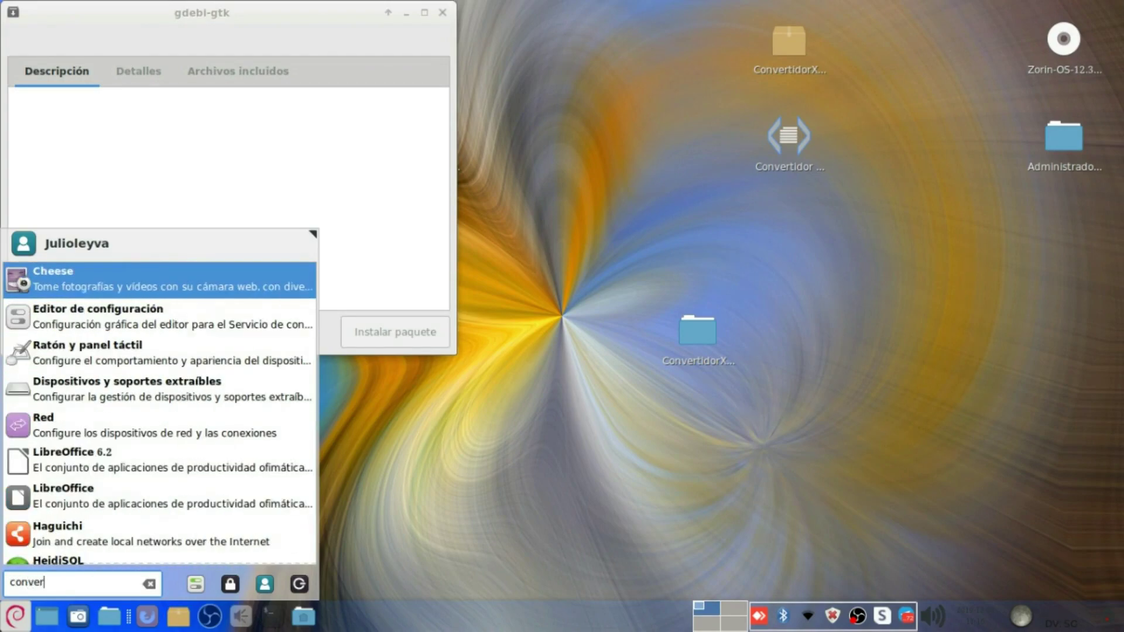
key(BackSpace)
key(BackSpace)
key(BackSpace)
key(BackSpace)
key(BackSpace)
key(BackSpace)
text(Con)
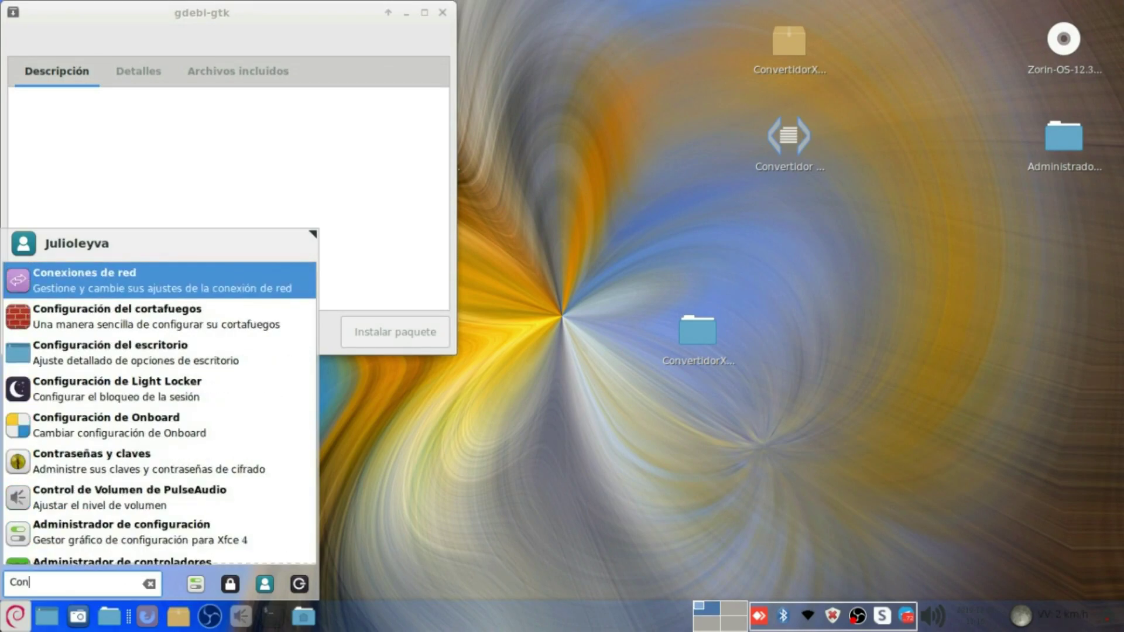
text(ver)
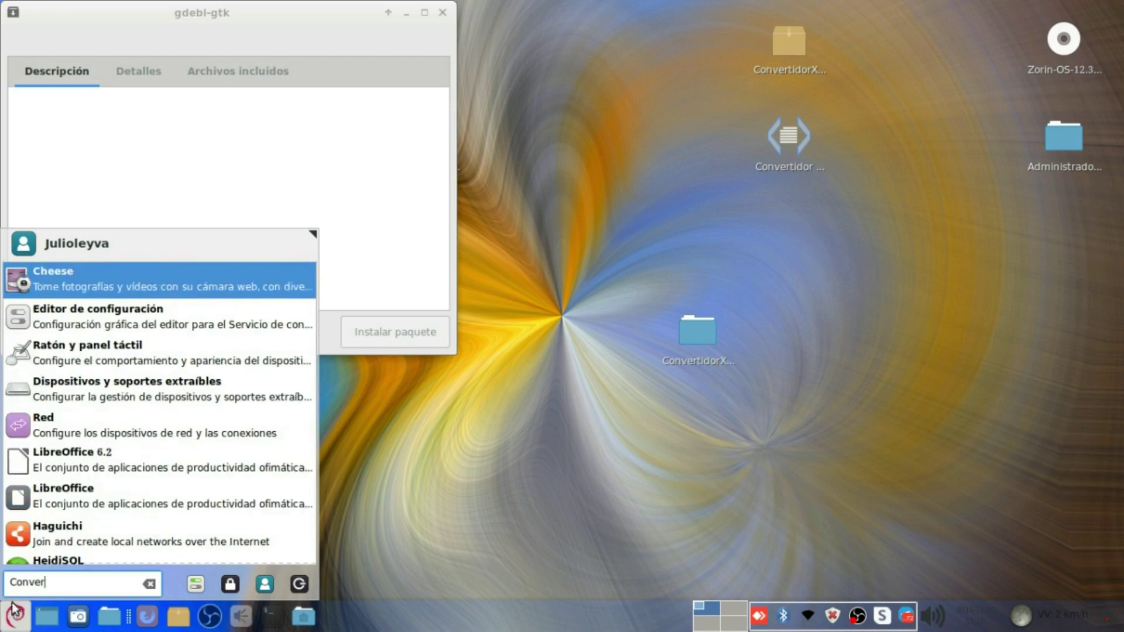
click(344, 168)
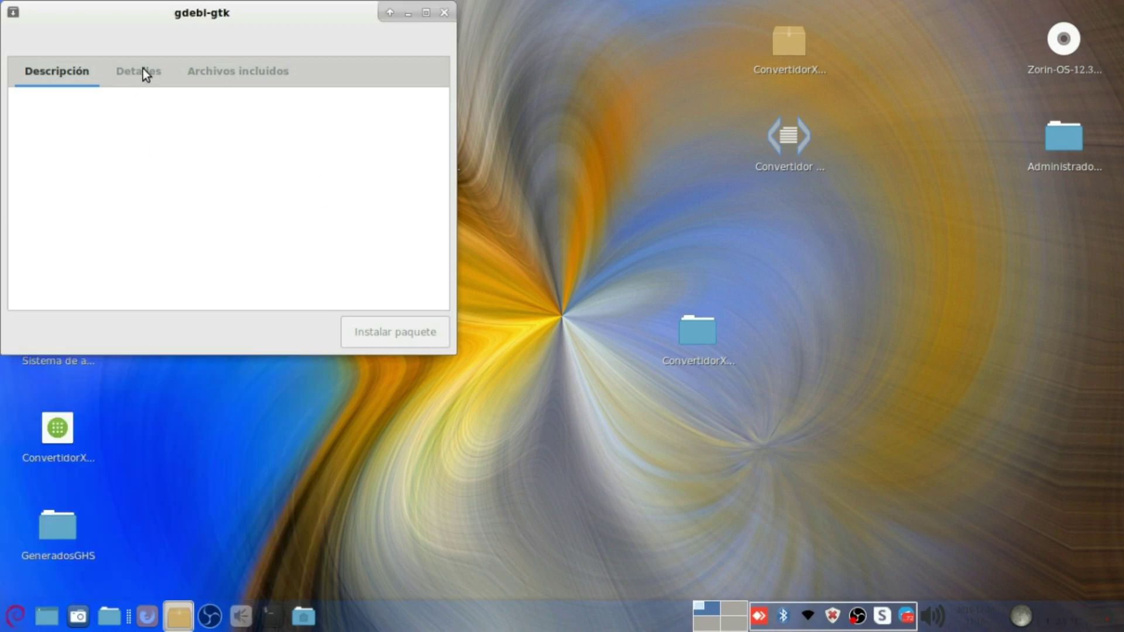
drag(172, 9, 461, 156)
Step: Install the convertidorxmlpdf package, authenticating with the administrator password
click(59, 436)
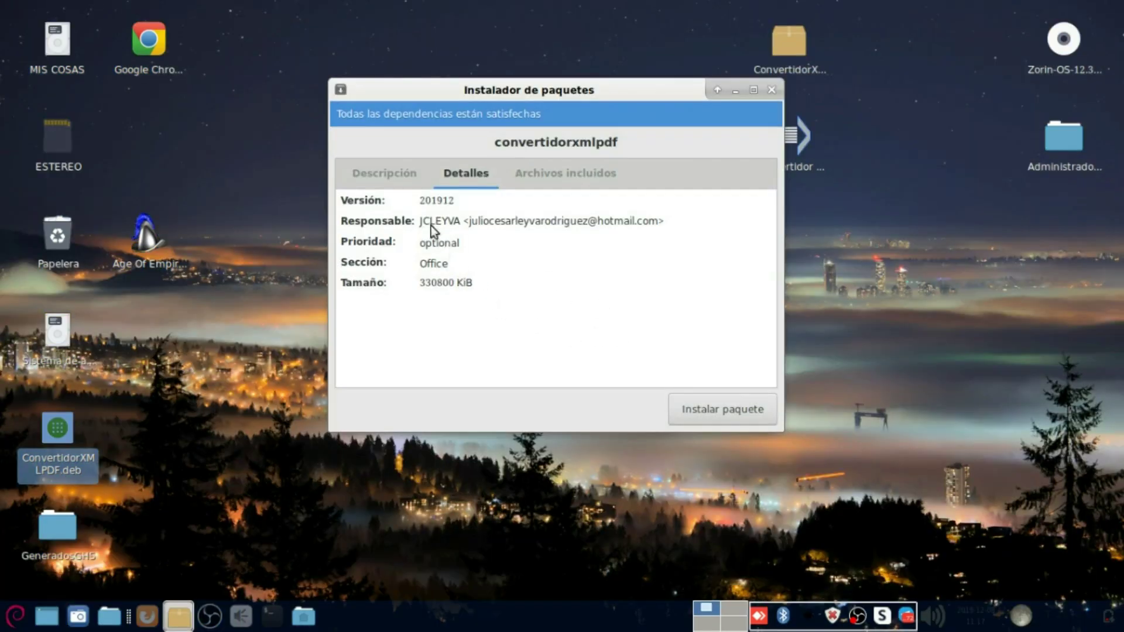
click(712, 414)
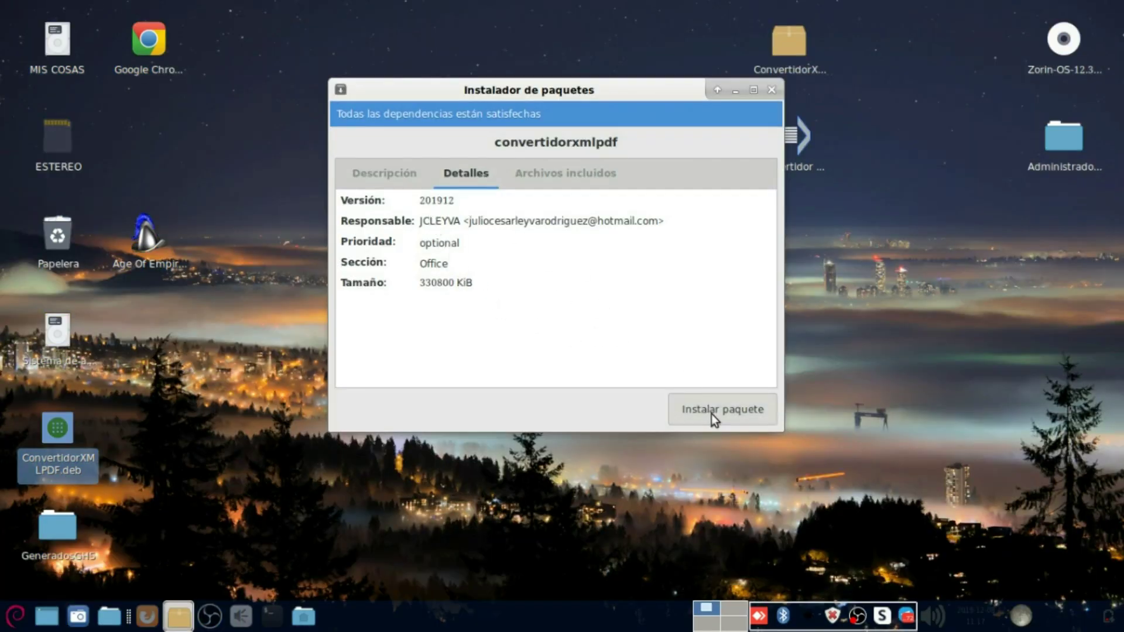
text(**************)
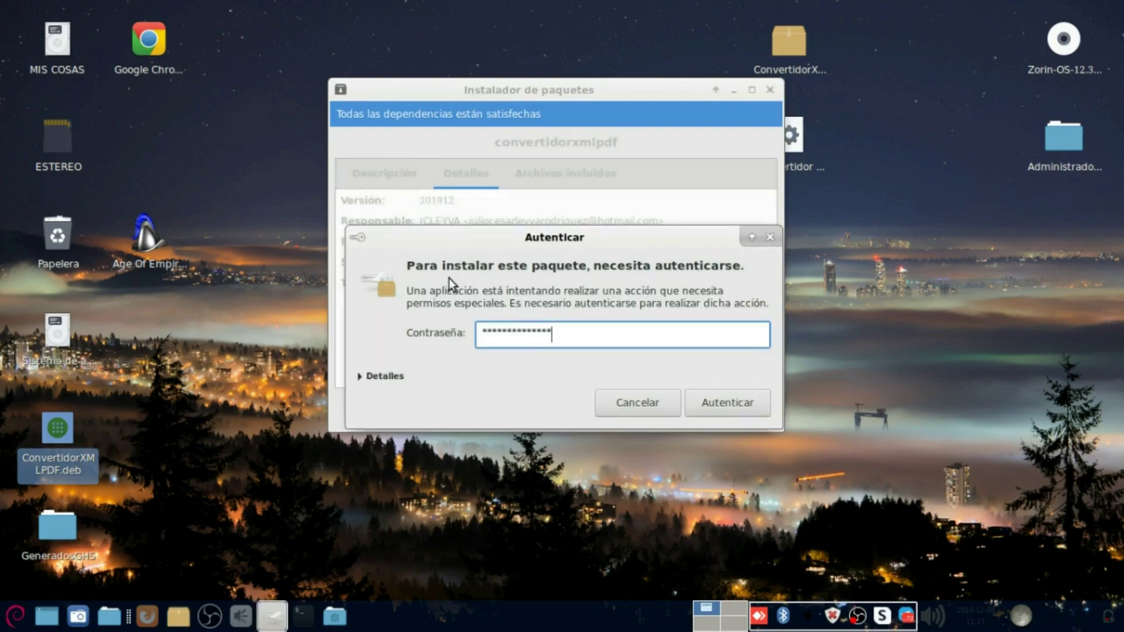
click(719, 400)
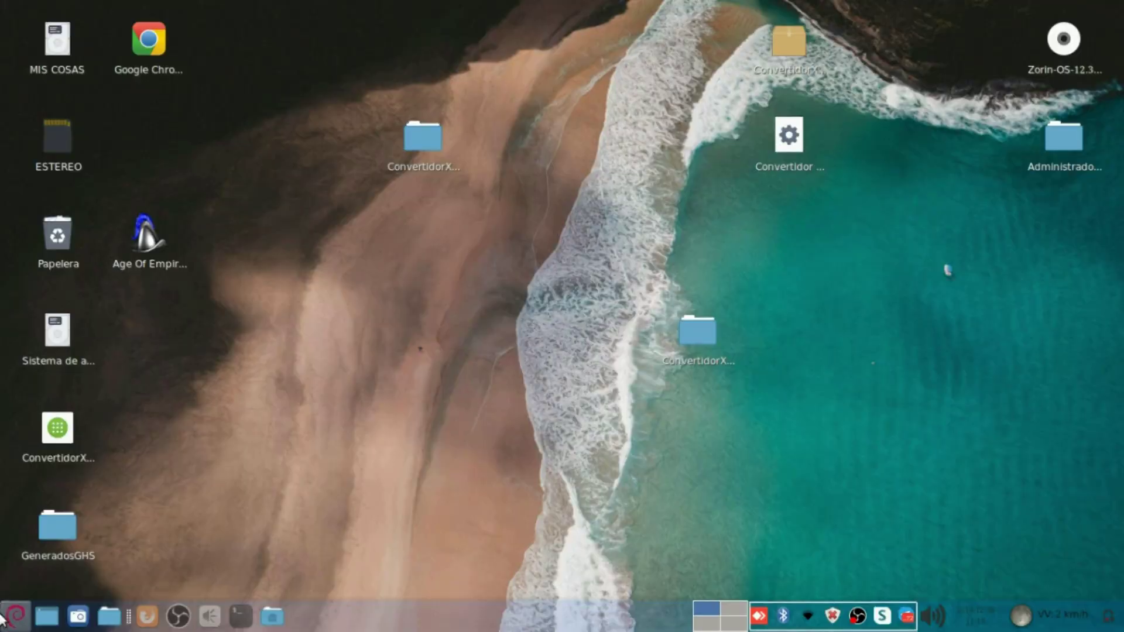
Step: Launch Convertidor XML A PDF and load Descargas/FACT_F208.xml
click(6, 622)
text(conver)
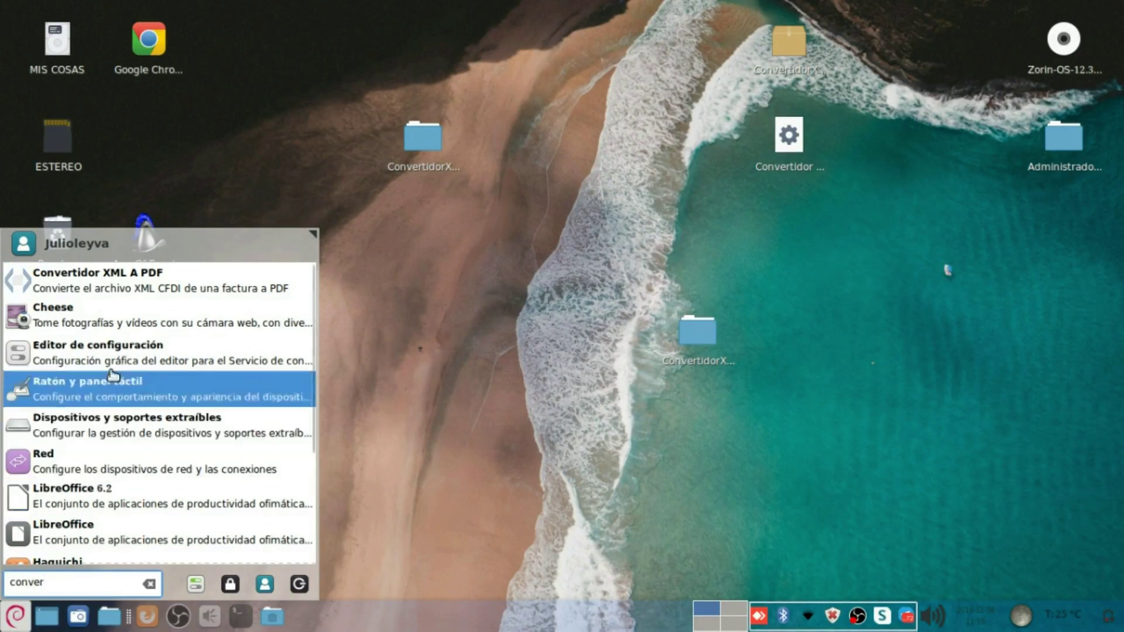
click(123, 289)
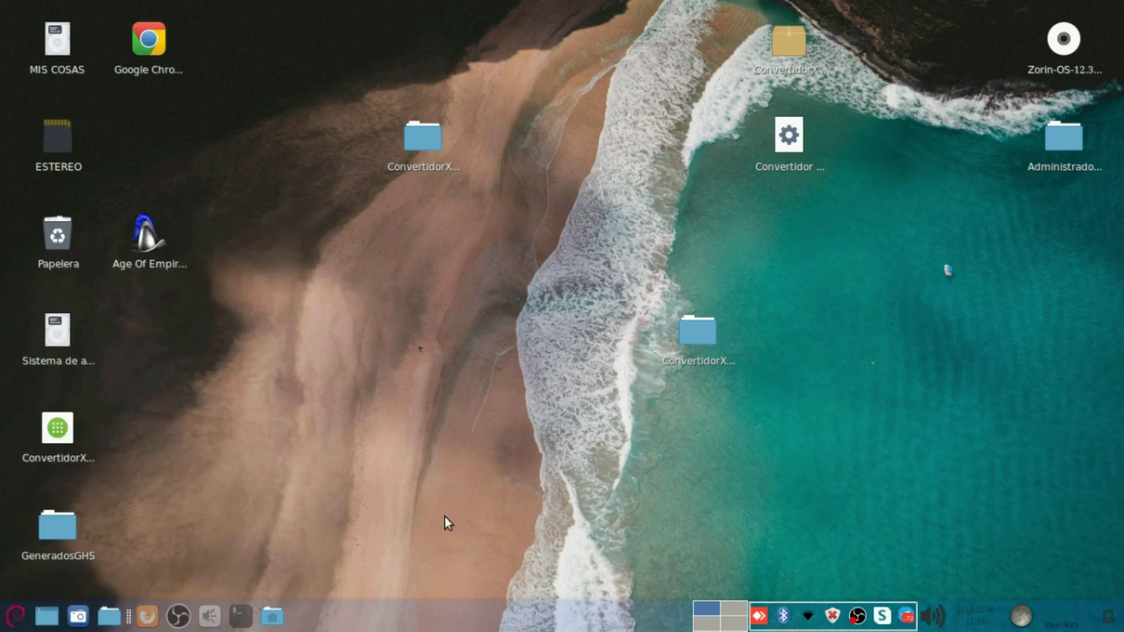
click(532, 390)
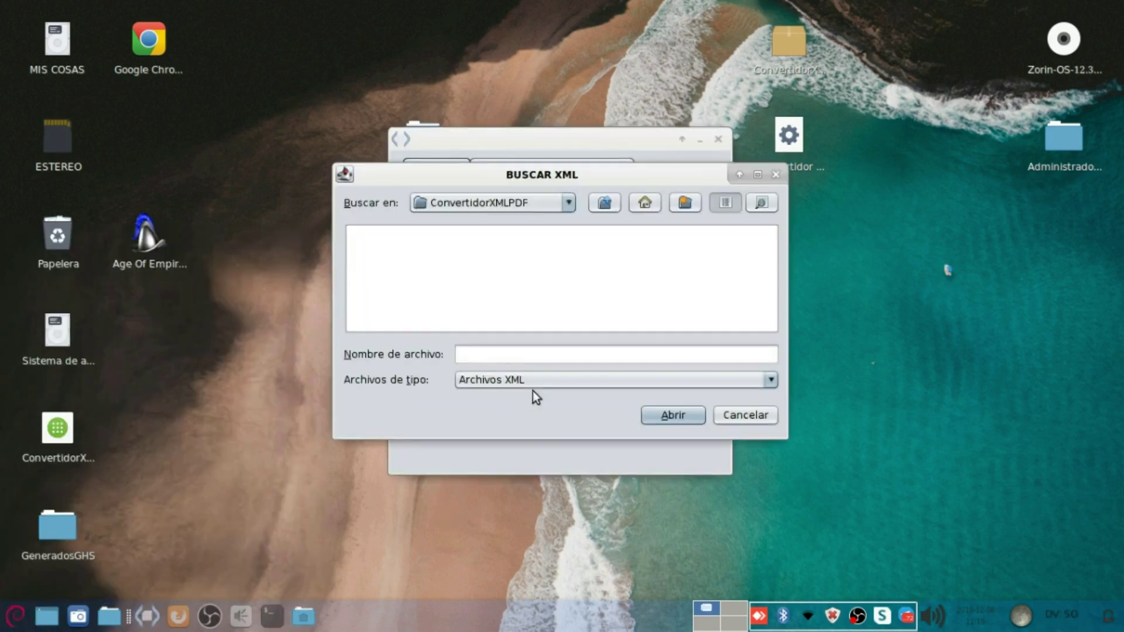
click(649, 212)
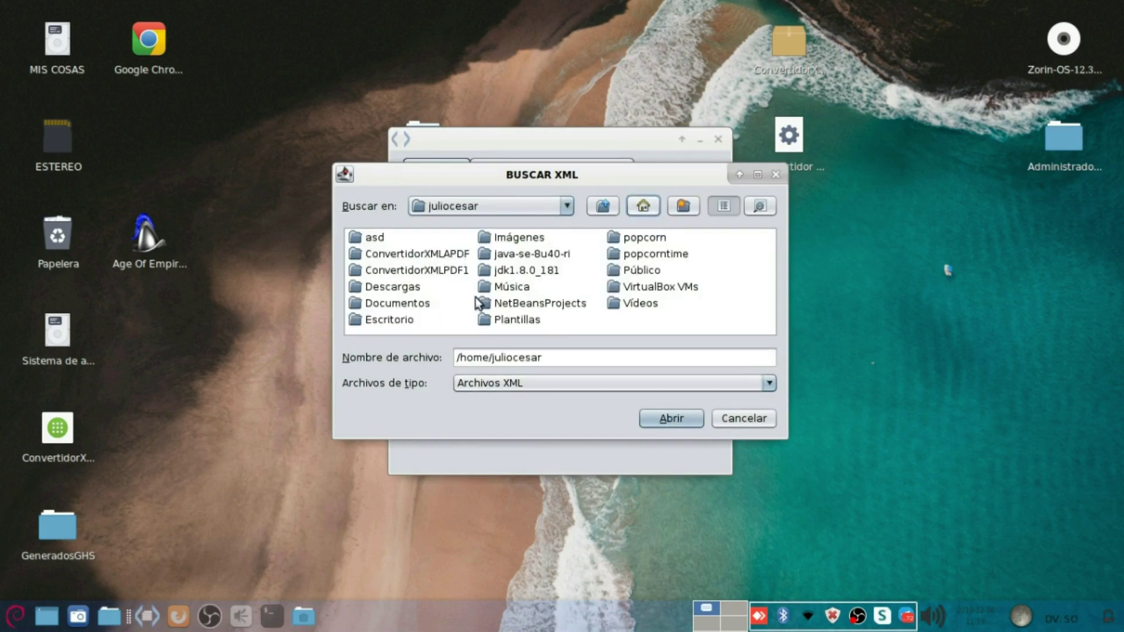
double_click(403, 290)
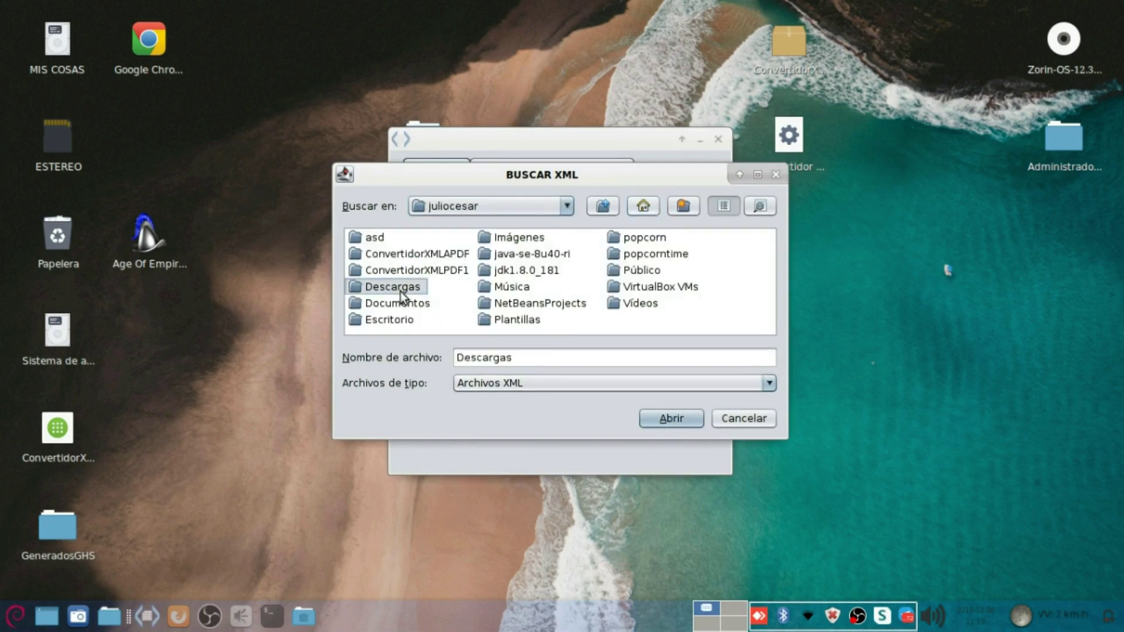
click(542, 271)
double_click(544, 271)
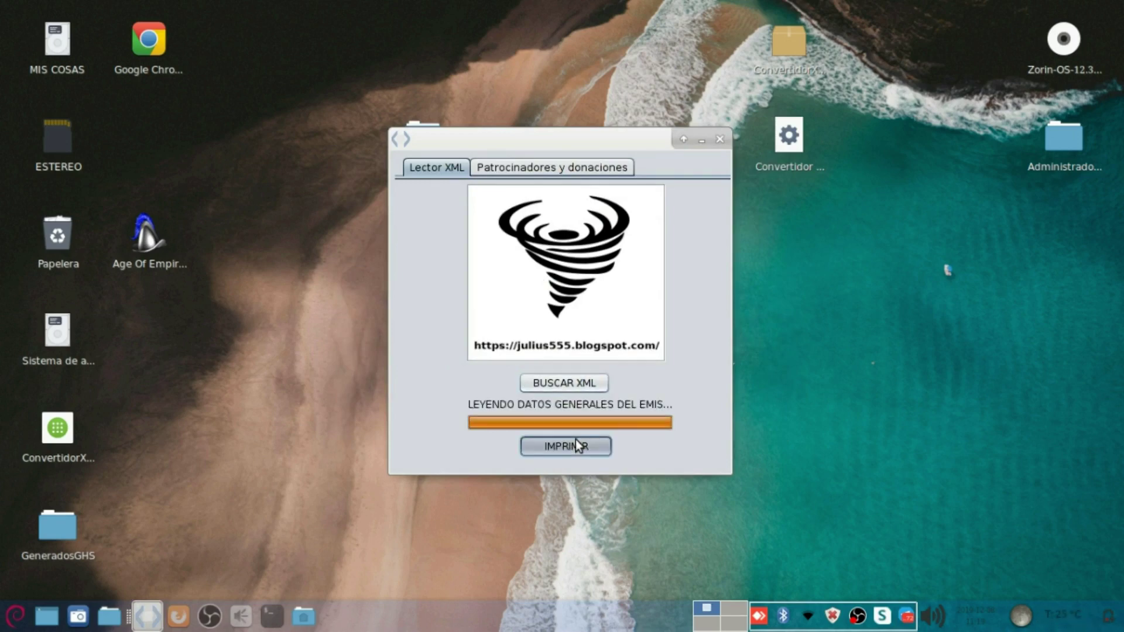
Step: Generate the invoice PDF report with IMPRIMIR, then close the report viewer
click(575, 440)
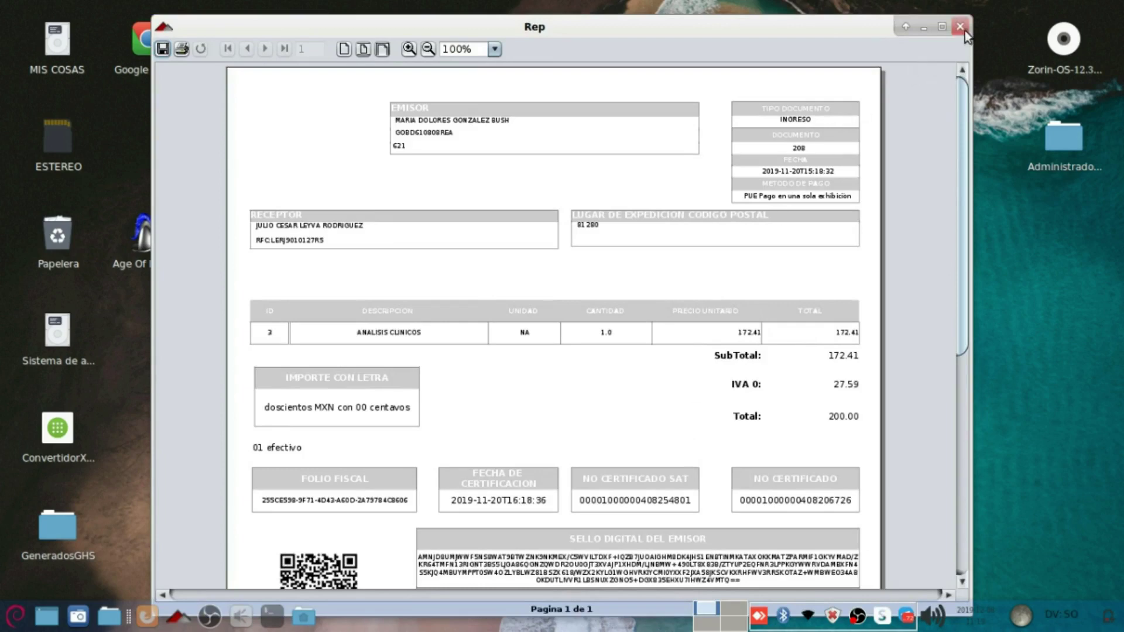
click(963, 29)
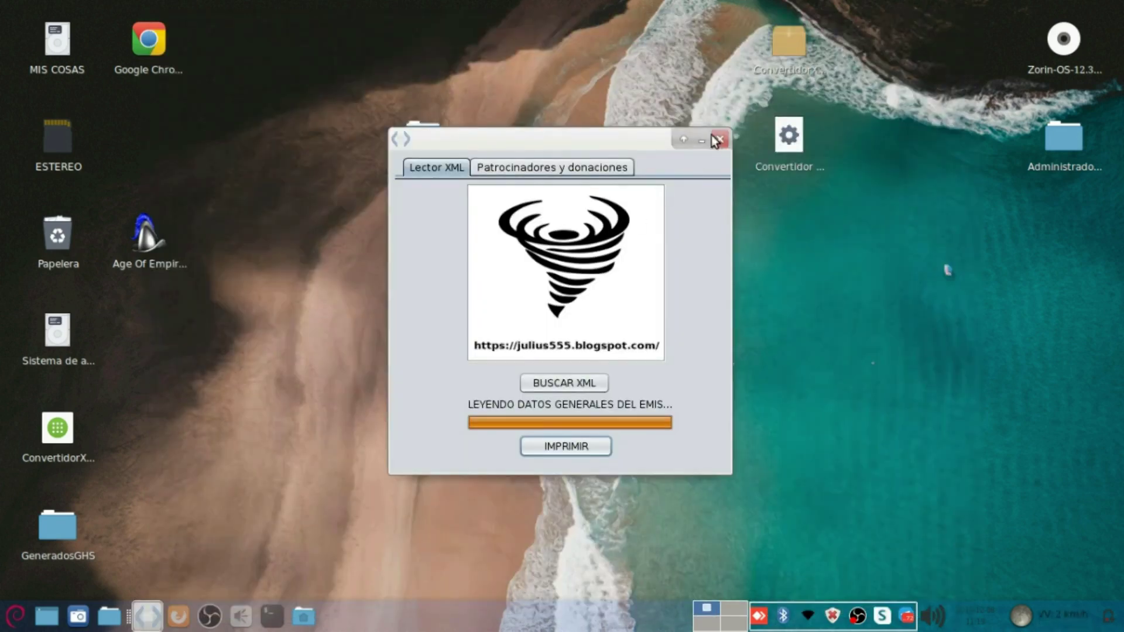
drag(659, 144, 484, 237)
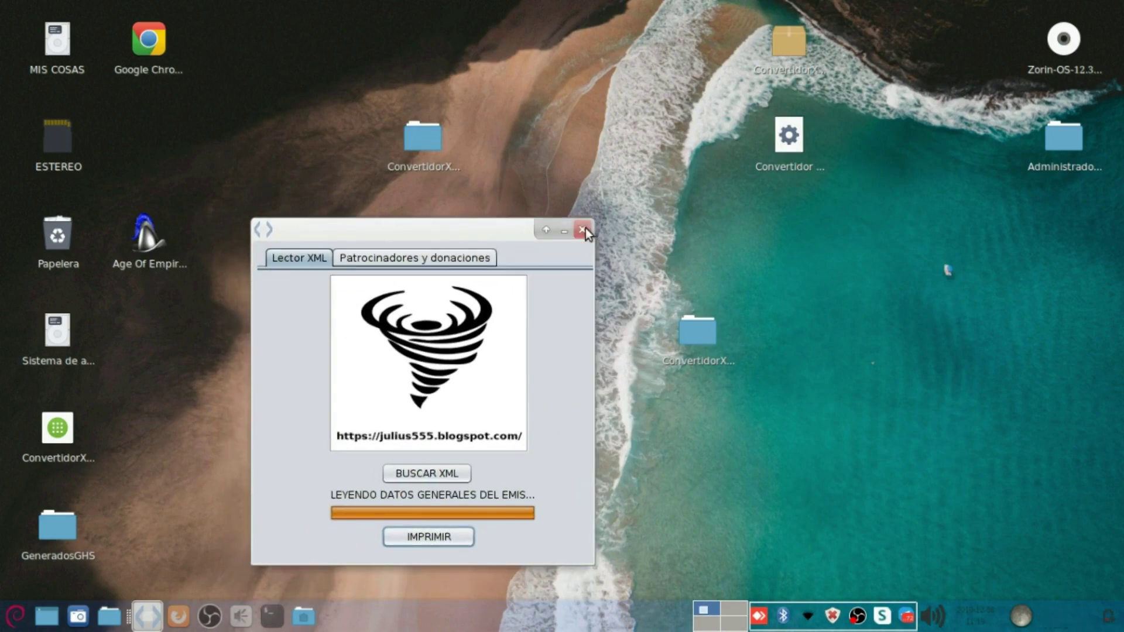